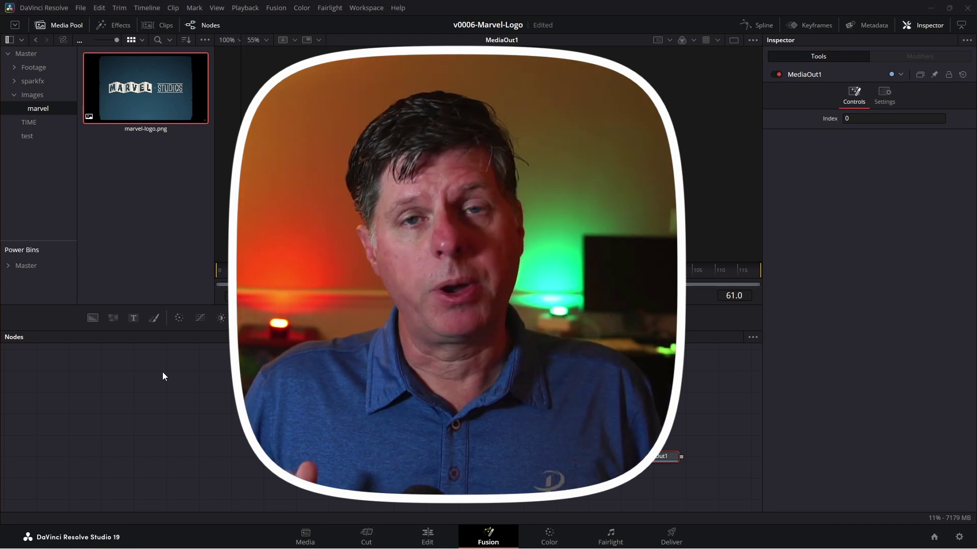
Step: Save the project, add a solid black Background node and connect it to MediaOut1
key("ctrl+s")
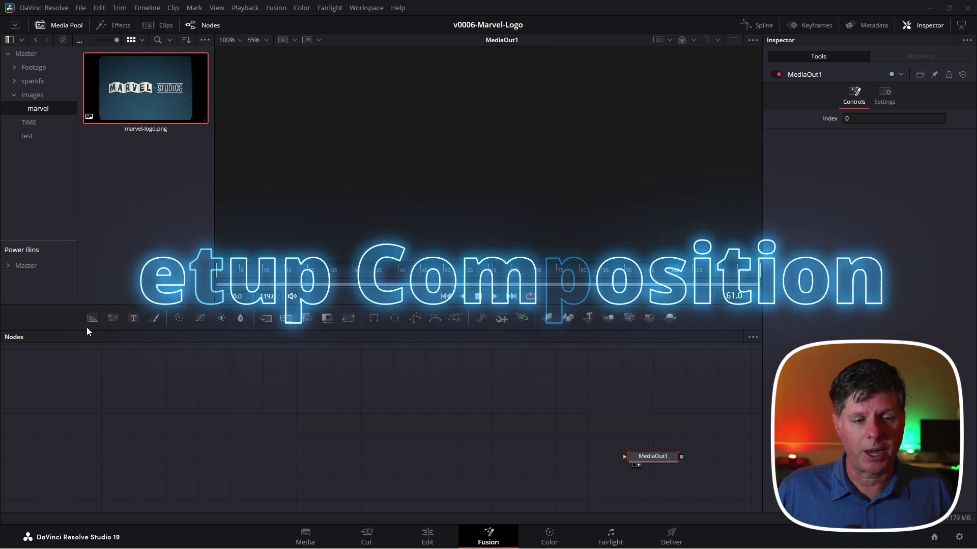
left_click_drag(92, 317, 639, 465)
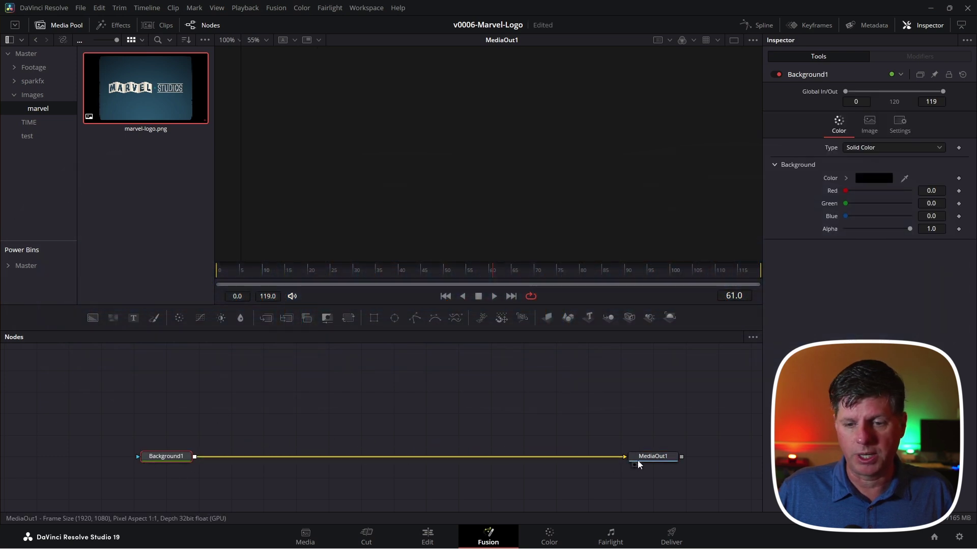
left_click(642, 457)
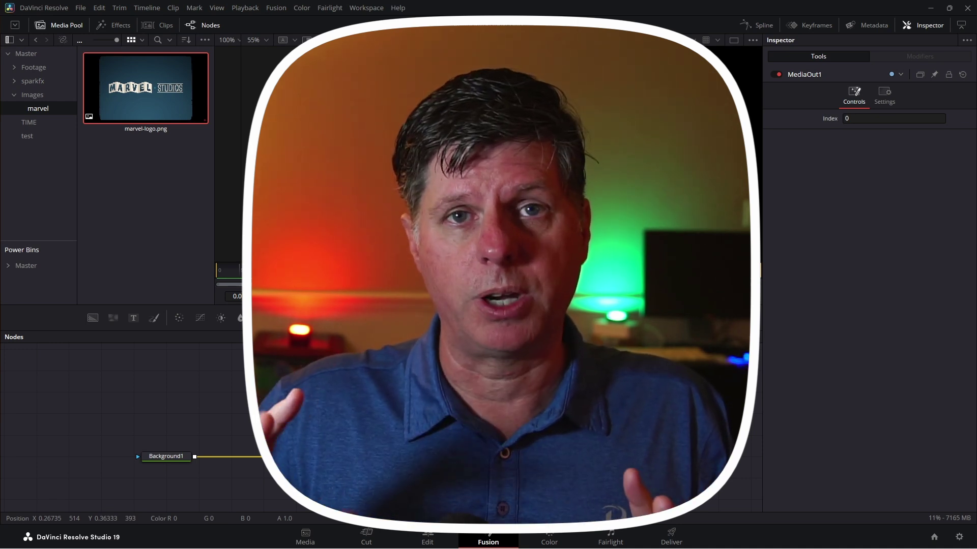
Step: Merge marvel-logo.png over the background ahead of MediaOut1, enlarge the viewer area and place Background1 closer to the merge
left_click_drag(145, 87, 221, 481)
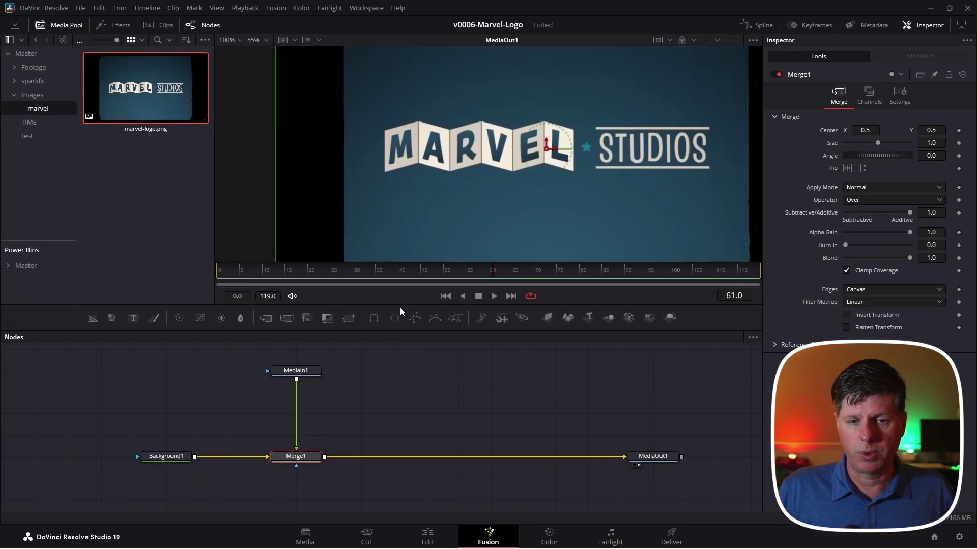
left_click_drag(400, 310, 400, 361)
scroll(501, 178, "down", 3)
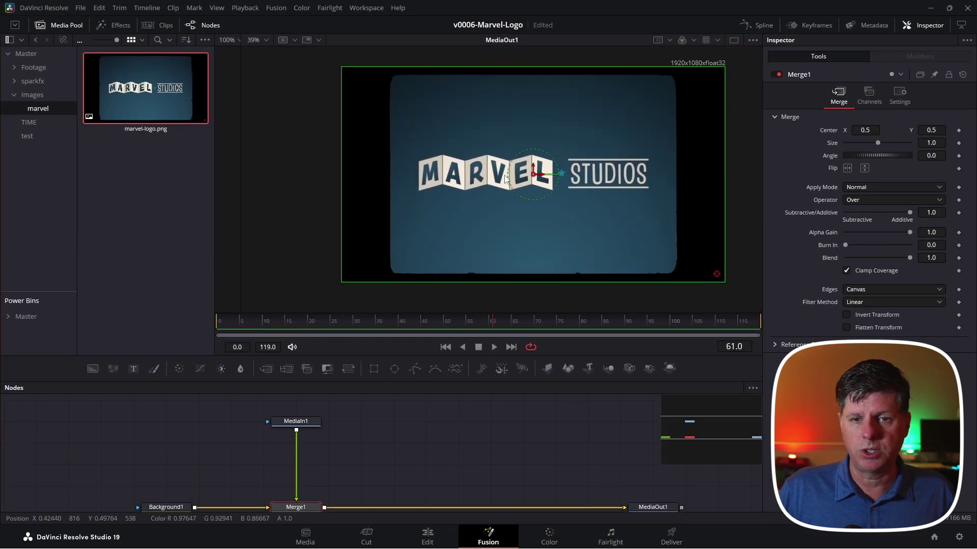
scroll(505, 178, "up", 3)
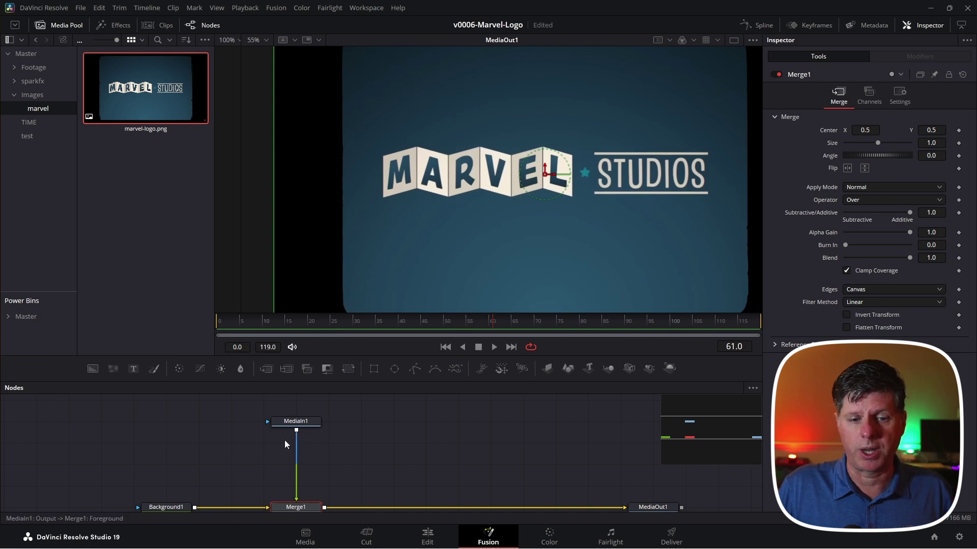
left_click_drag(166, 507, 198, 507)
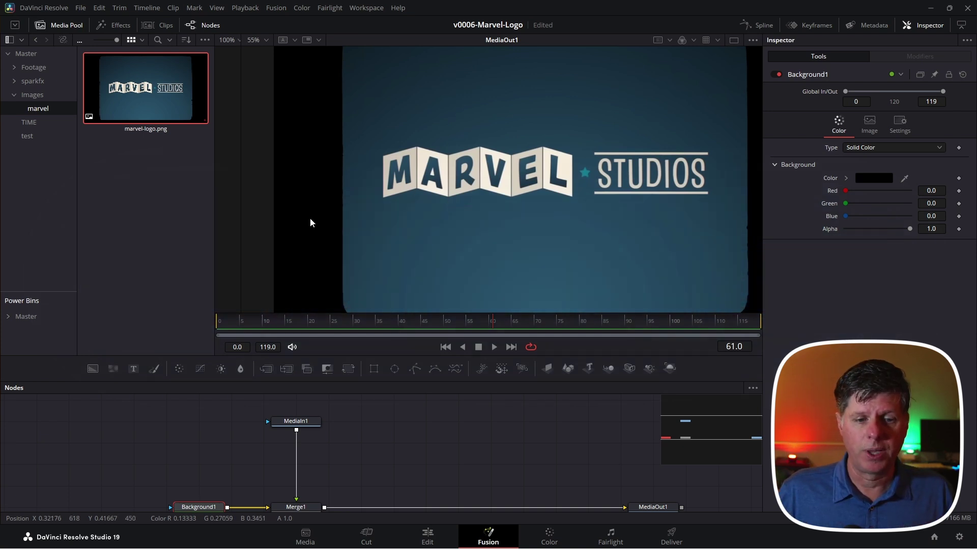
Step: Add a Text+ node, rename it MarvelText and merge it over the Merge1 output
left_click_drag(374, 428, 416, 429)
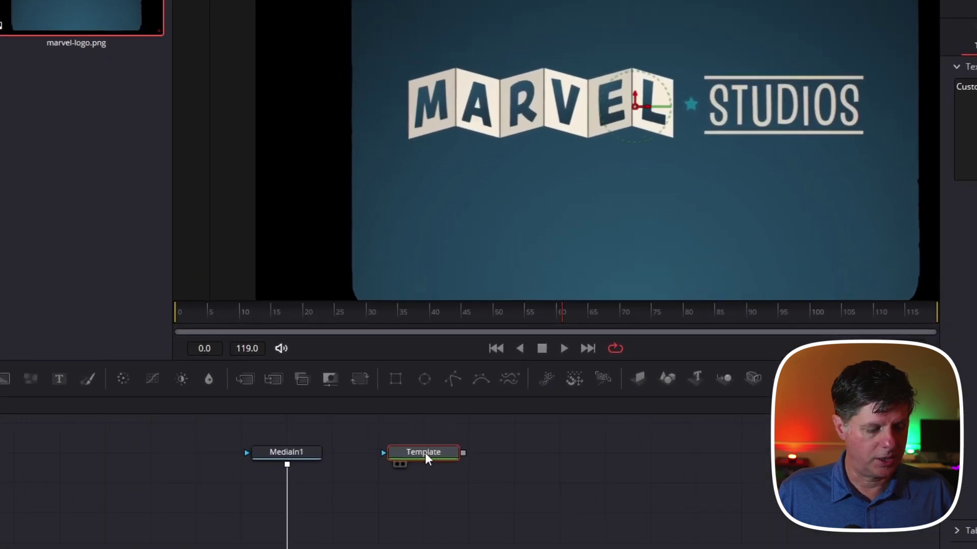
key("F2")
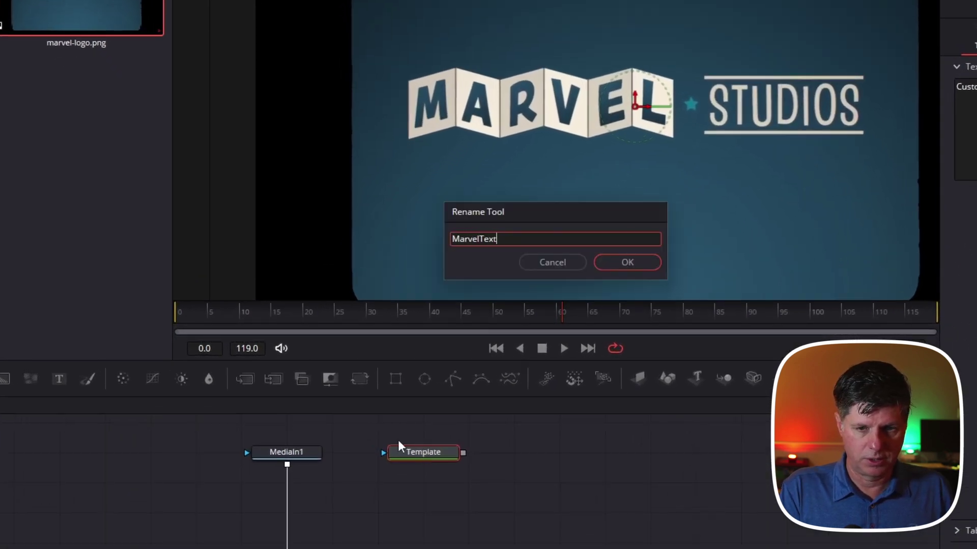
key("Return")
left_click_drag(463, 455, 328, 488)
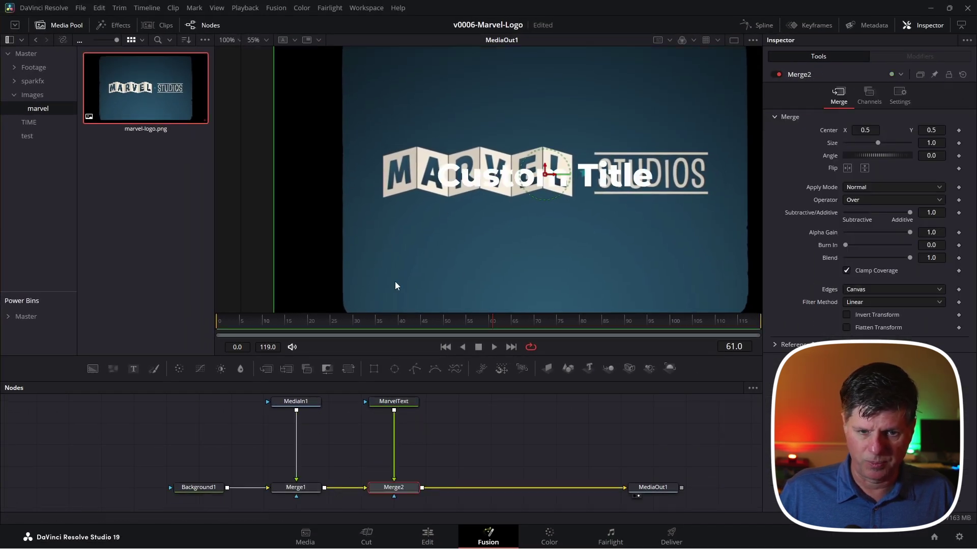
Step: Insert a Transform node between MarvelText and Merge2 and move the title above the MARVEL logo, to about X 0.378, Y 0.684
left_click_drag(353, 371, 393, 444)
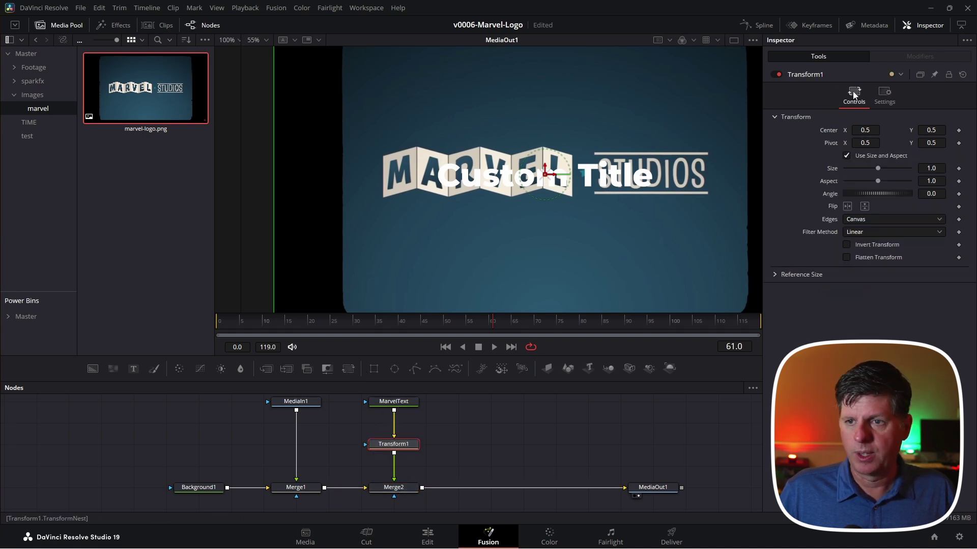
left_click_drag(547, 174, 481, 118)
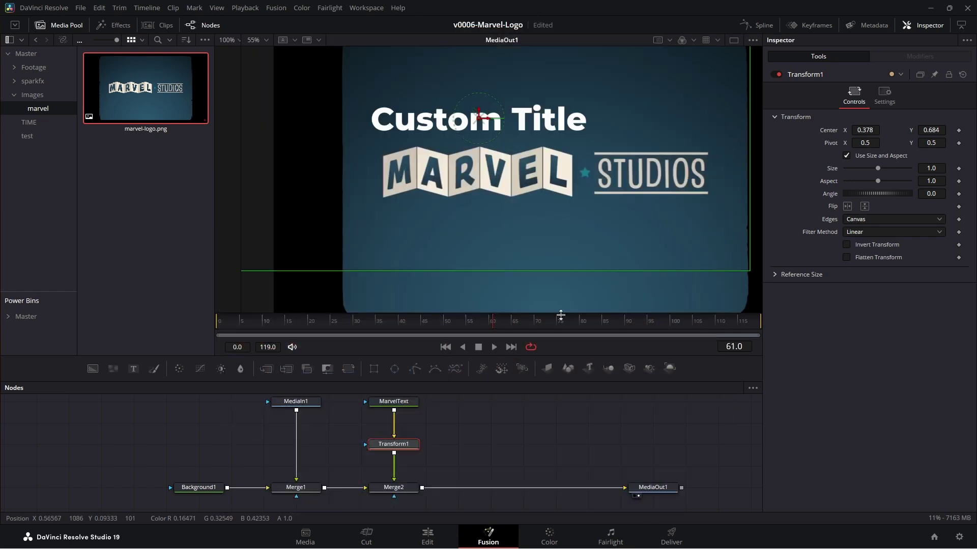
Step: Change the MarvelText wording to MARVEL and set its font to Acme Regular
left_click(389, 416)
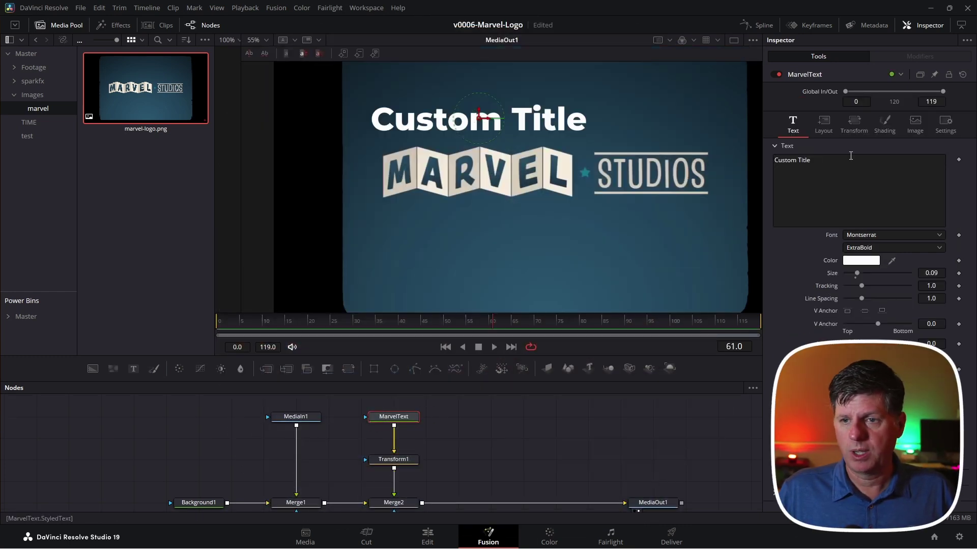
key("ctrl+a")
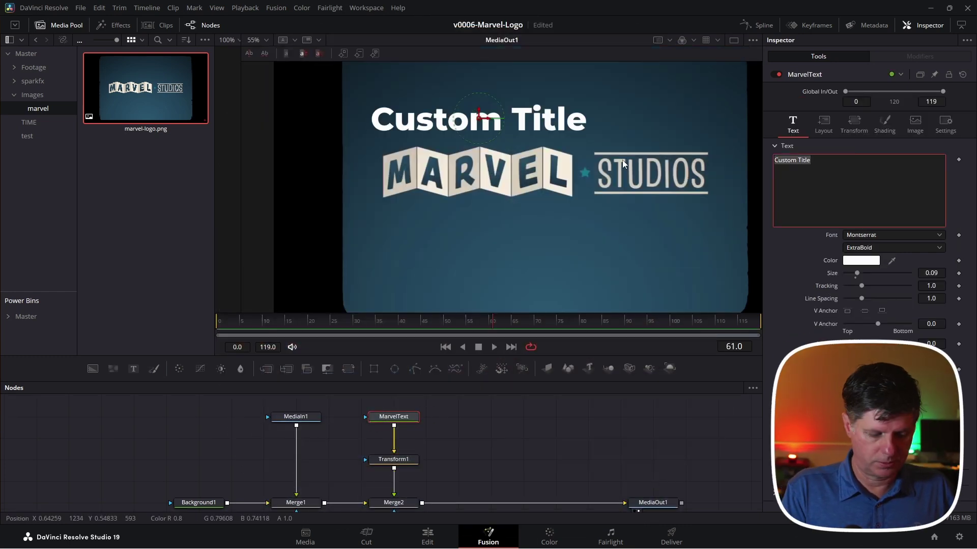
type("MARVEL")
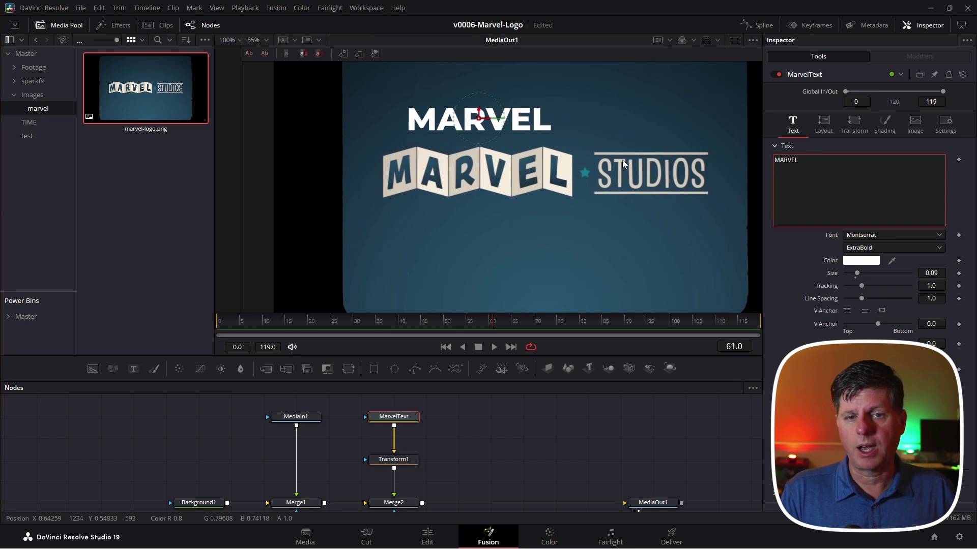
left_click(874, 235)
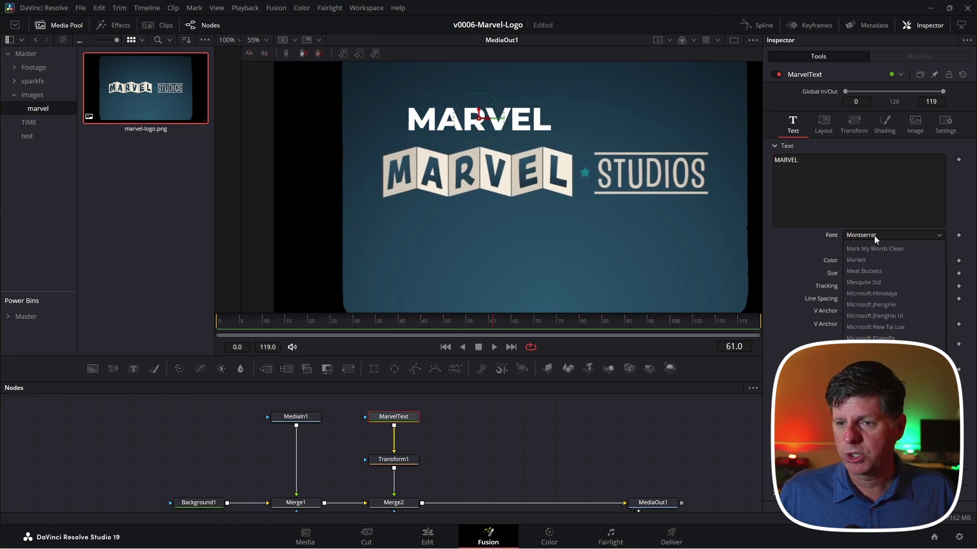
scroll(877, 249, "up", 20)
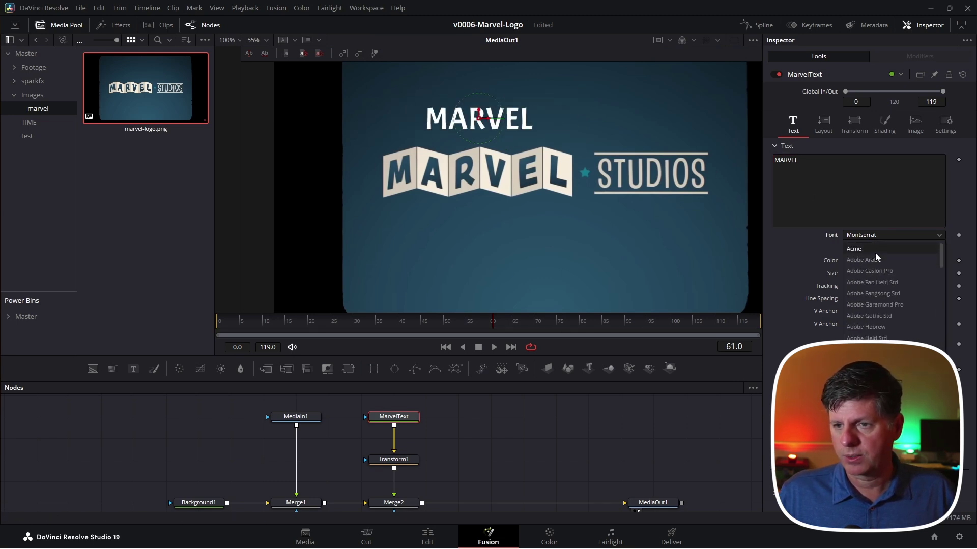
left_click(872, 248)
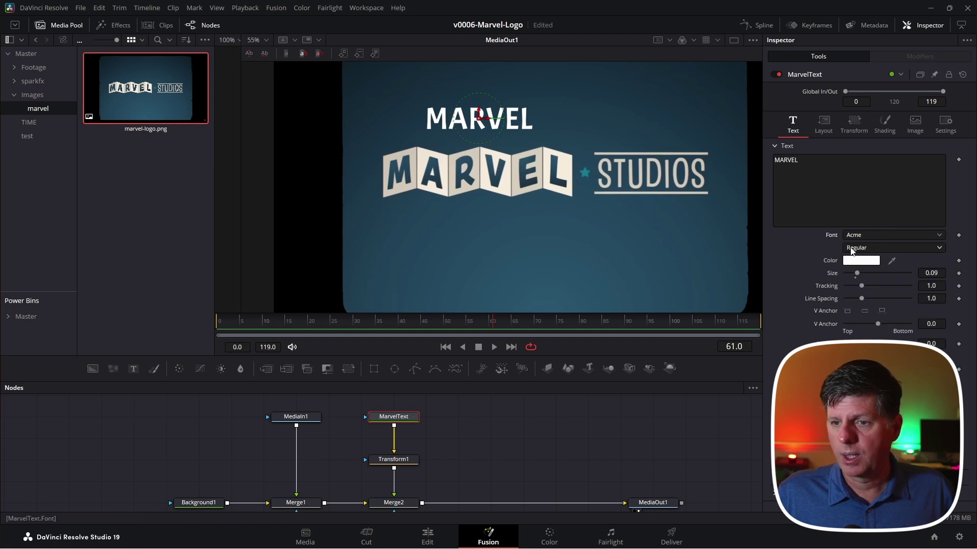
Step: Increase the MARVEL text size to 0.1122 to match the reference logo's lettering
left_click_drag(856, 273, 858, 274)
scroll(438, 141, "up", 5)
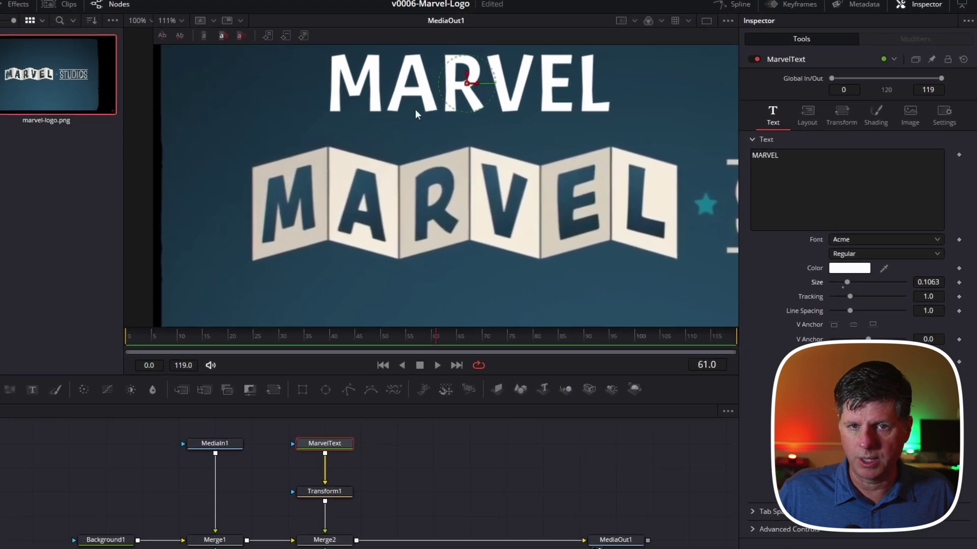
scroll(921, 288, "up", 6)
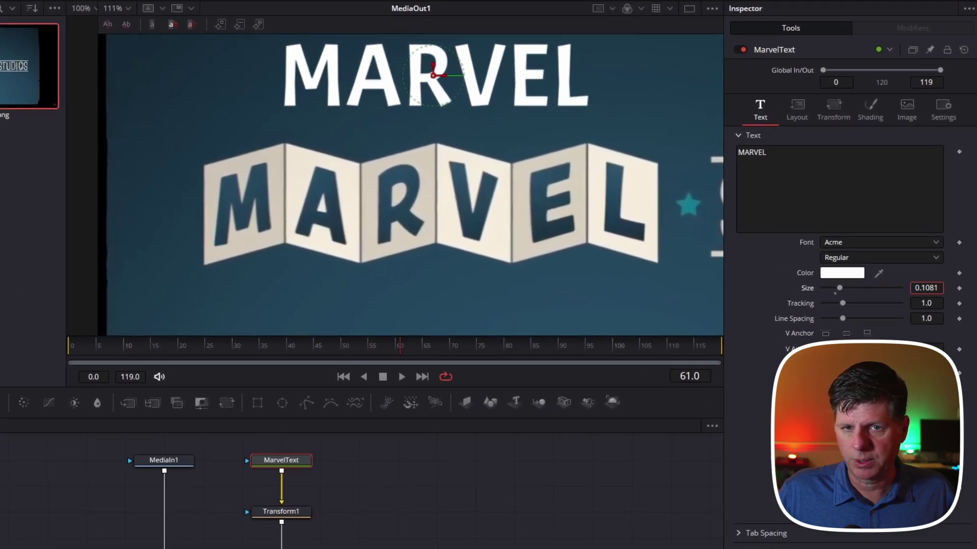
scroll(500, 195, "down", 5)
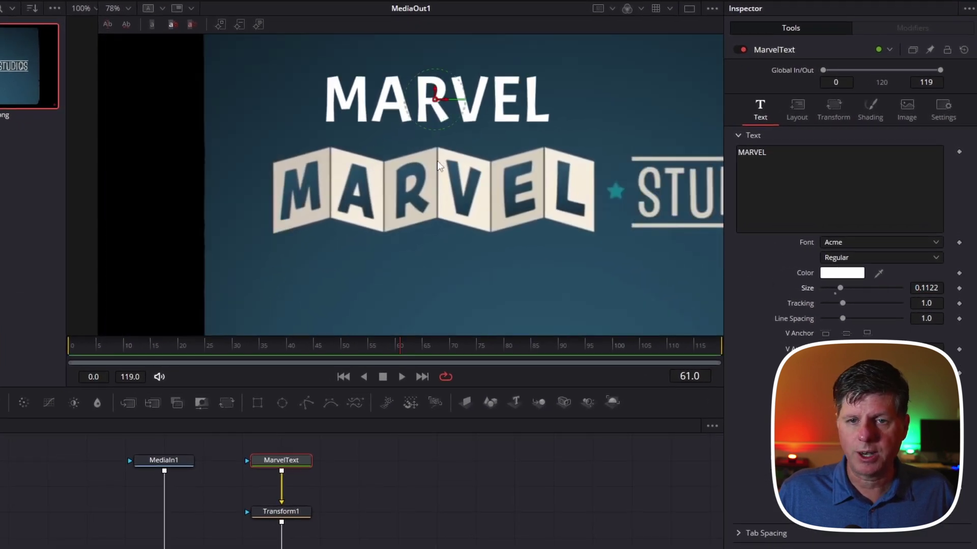
left_click_drag(450, 198, 415, 186)
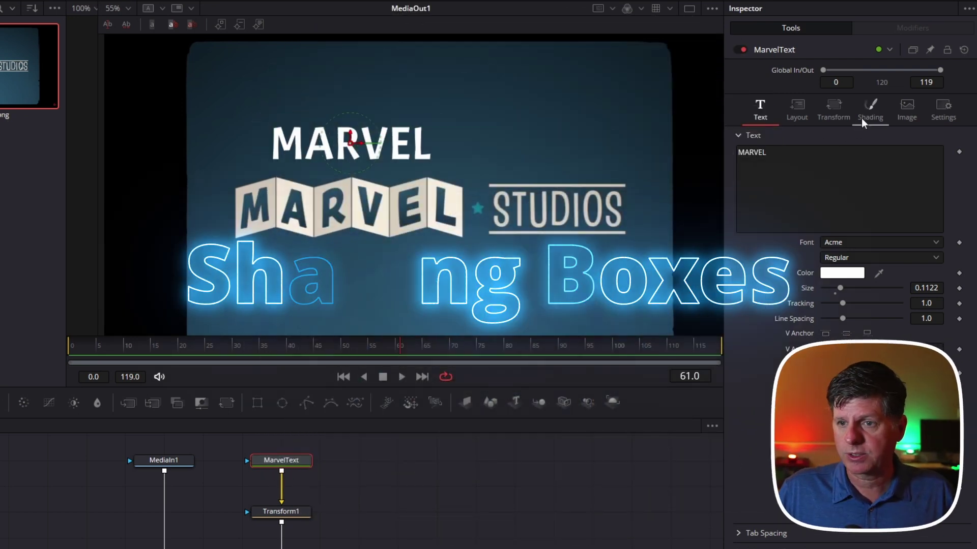
Step: Enable the text's shading element 4, Blue Border, at Character level with Extend Horizontal -0.5 and Extend Vertical -0.43
left_click(866, 119)
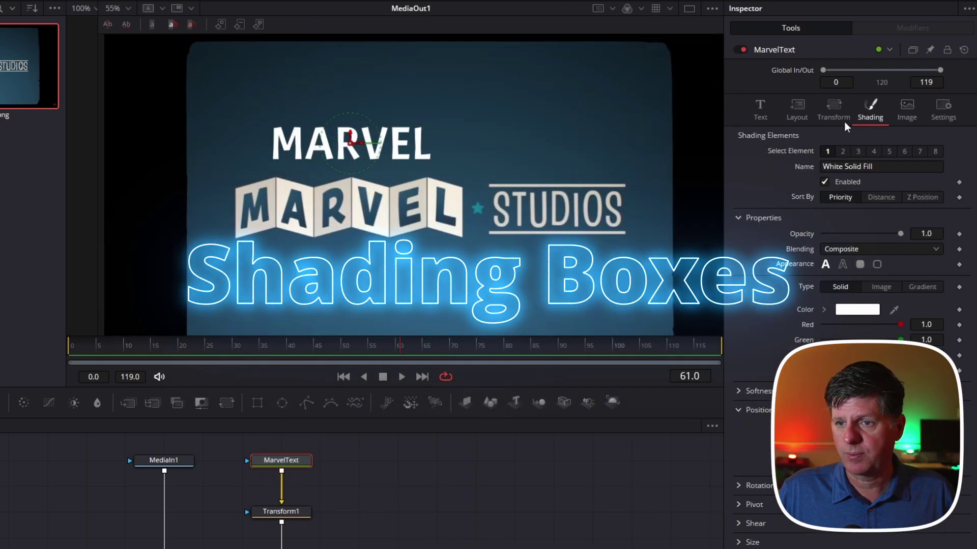
left_click(873, 152)
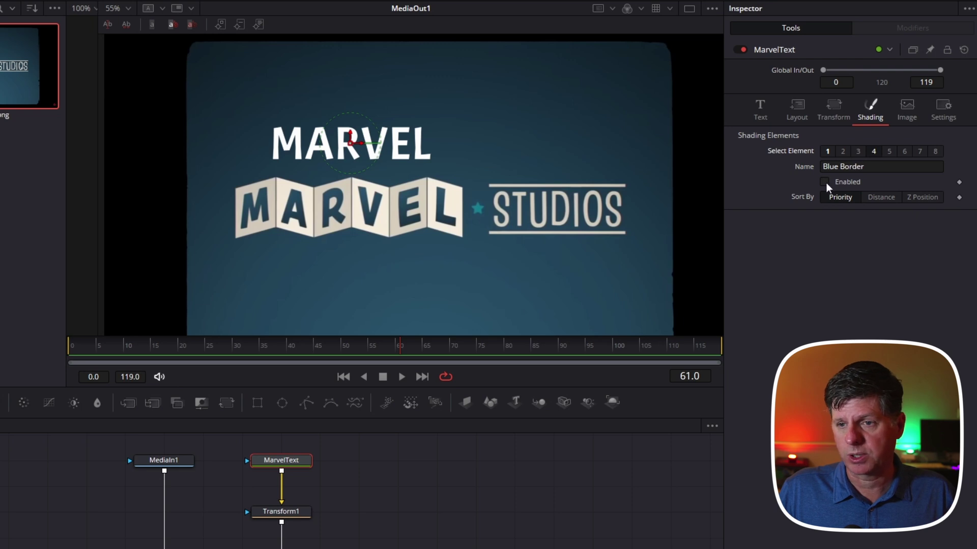
left_click(824, 182)
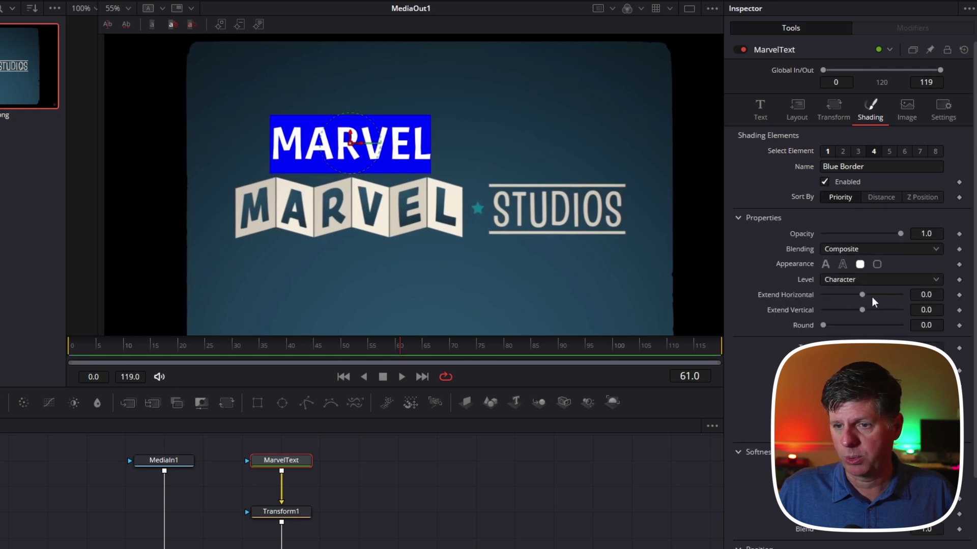
scroll(846, 222, "down", 3)
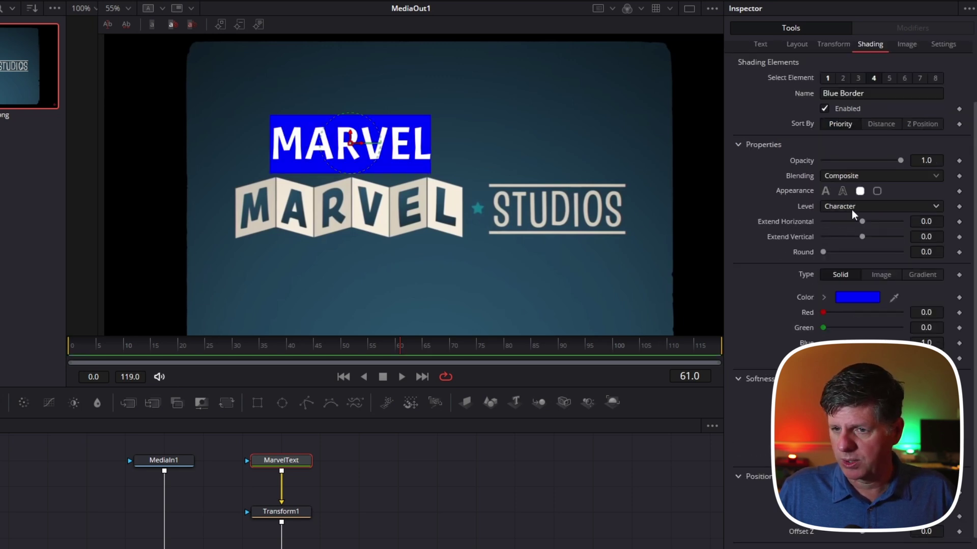
left_click(851, 209)
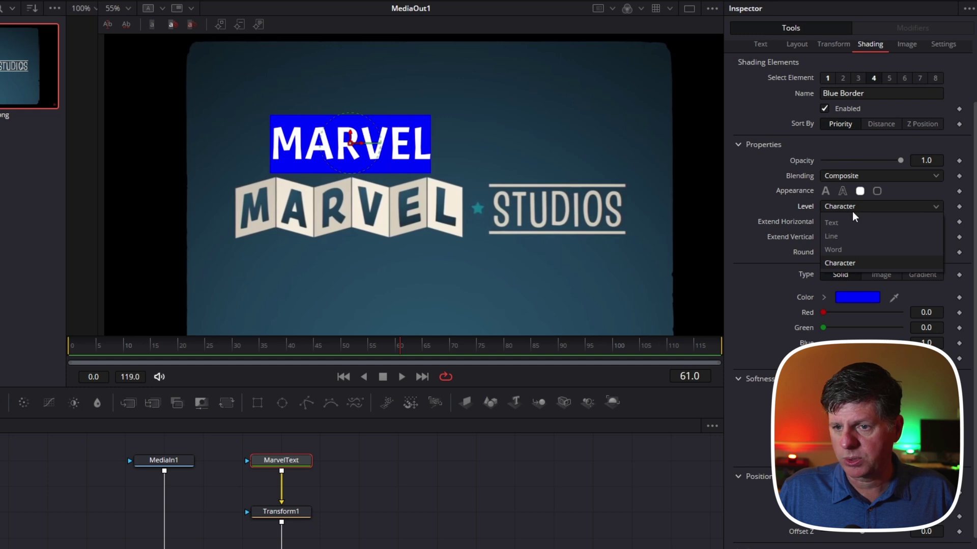
left_click(857, 260)
left_click_drag(862, 221, 812, 218)
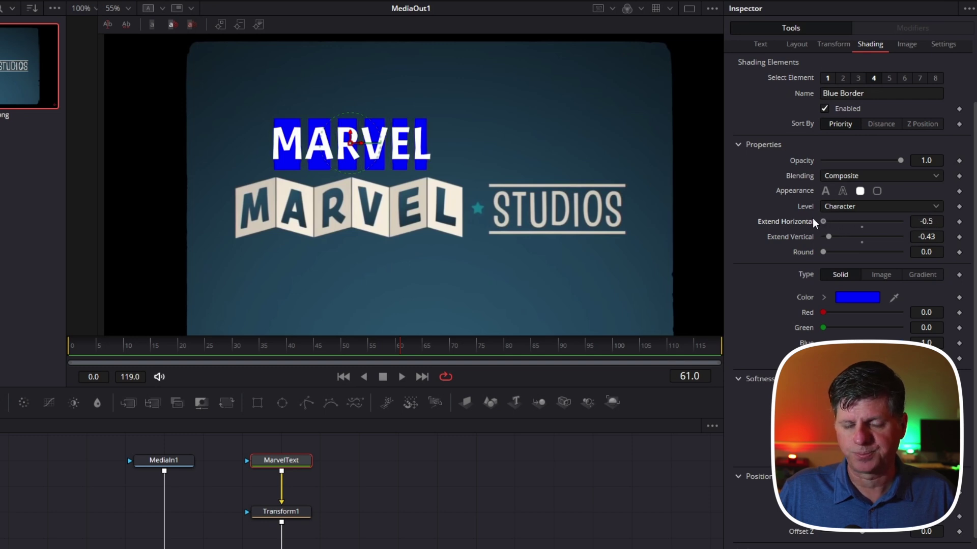
Step: Set the MARVEL text's Force Monospaced to 1.0 and its tracking to 1.271 so the letters line up with the reference logo
scroll(483, 242, "up", 2)
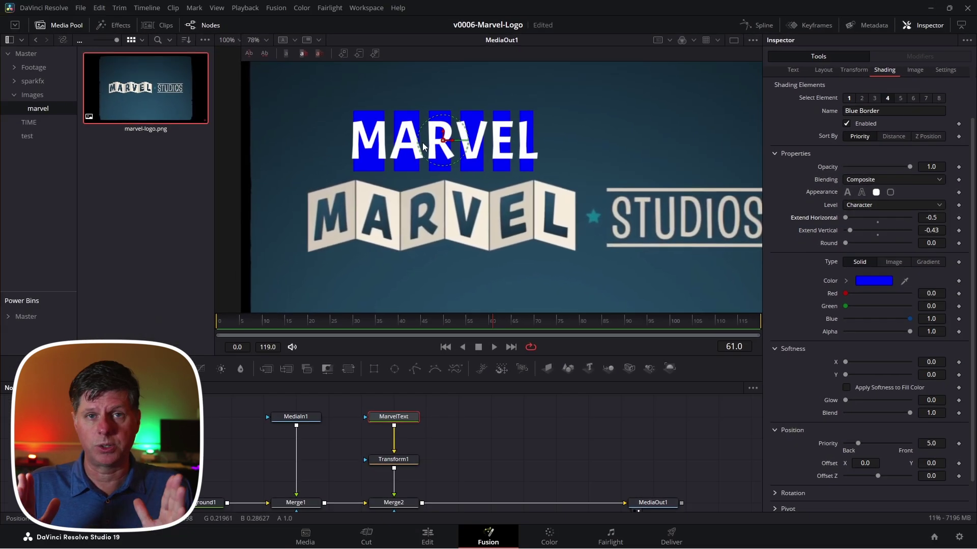
scroll(795, 104, "up", 2)
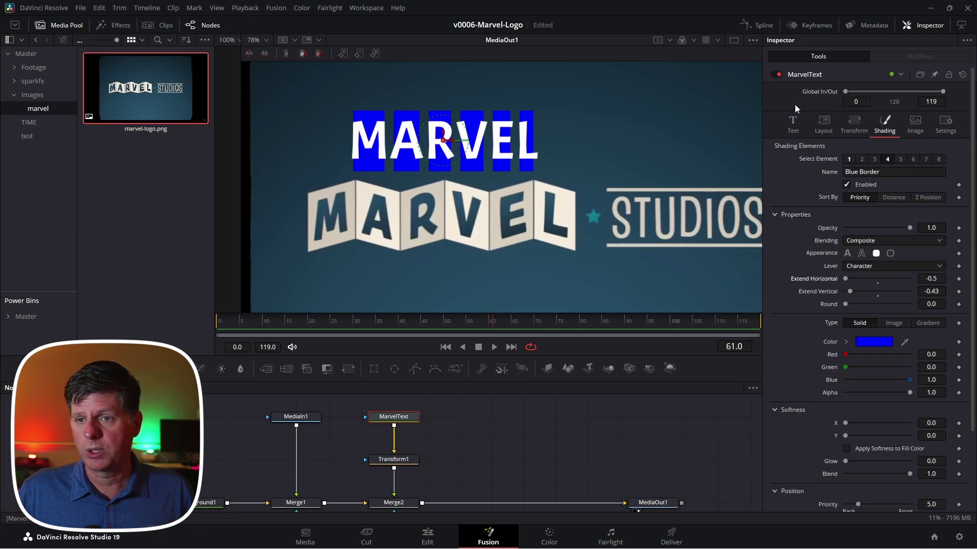
left_click(791, 125)
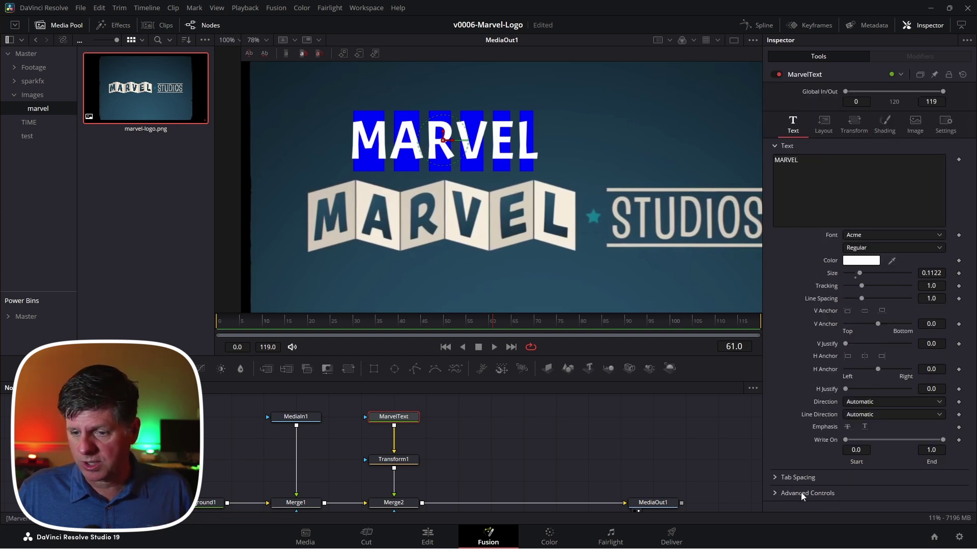
left_click(774, 493)
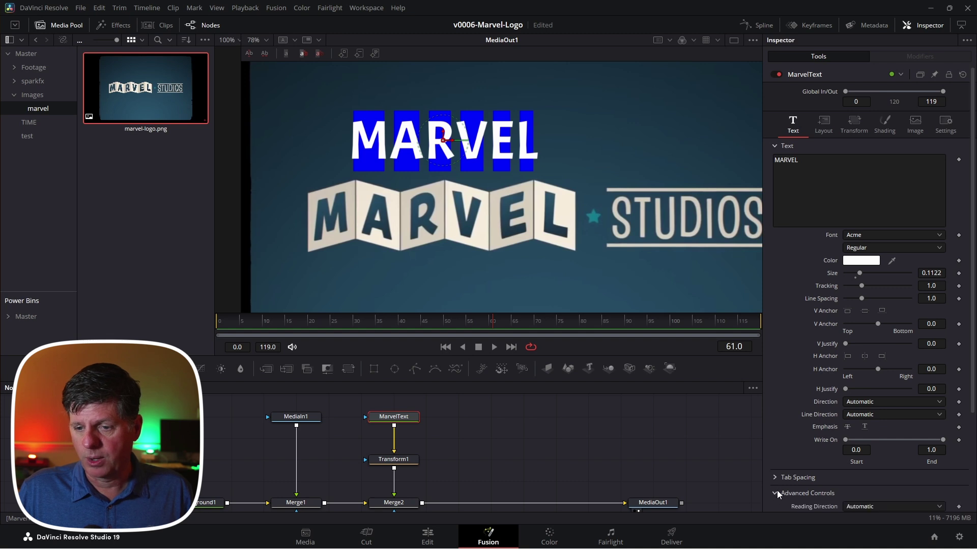
scroll(783, 423, "down", 3)
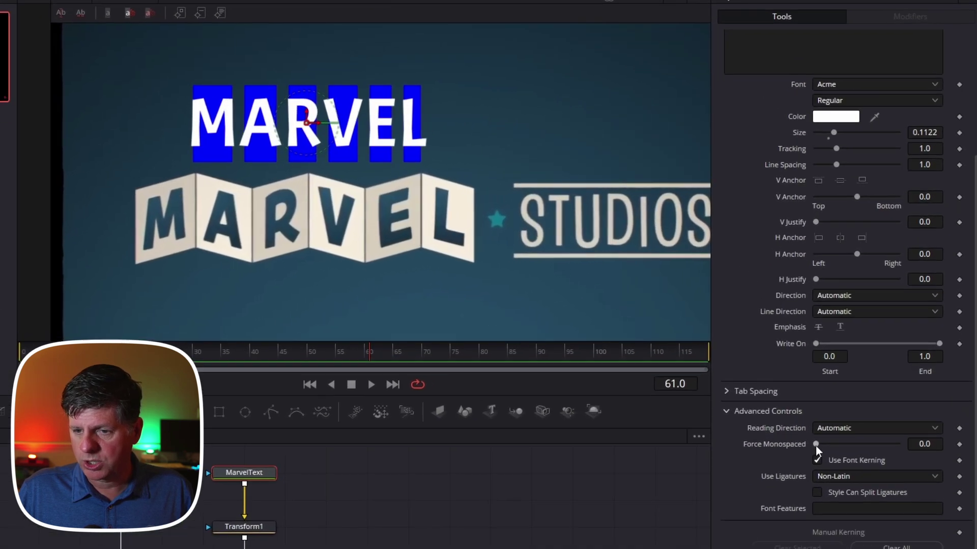
left_click_drag(843, 396, 922, 393)
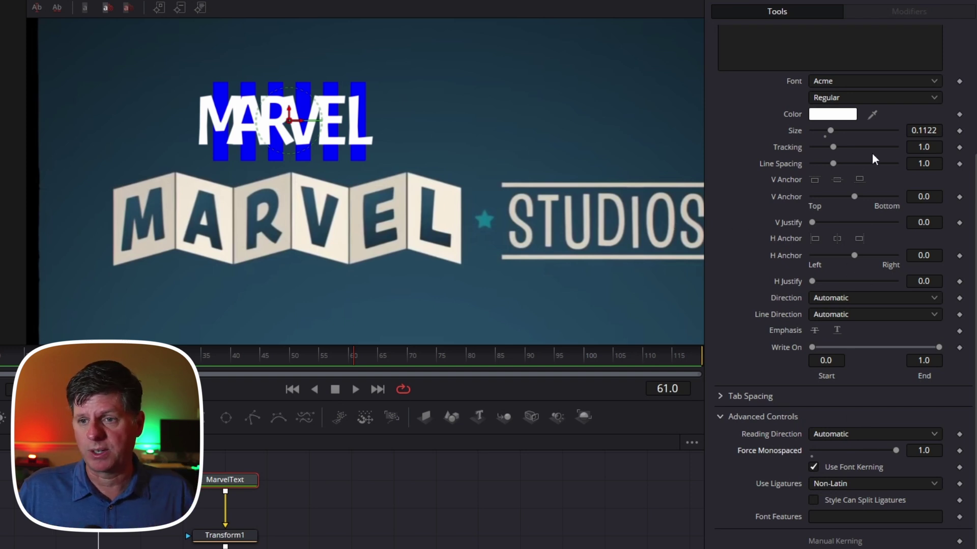
left_click_drag(914, 153, 928, 153)
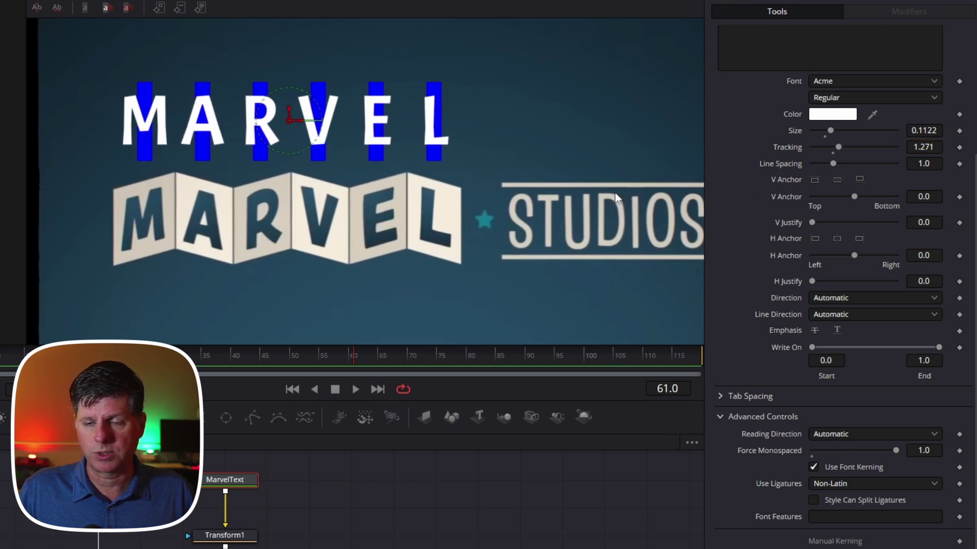
Step: Set the Blue Border's Extend Horizontal to 1.142 and the MARVEL text size to 0.1117 so the boxes match the reference panels' width
scroll(801, 198, "up", 5)
scroll(498, 167, "up", 3)
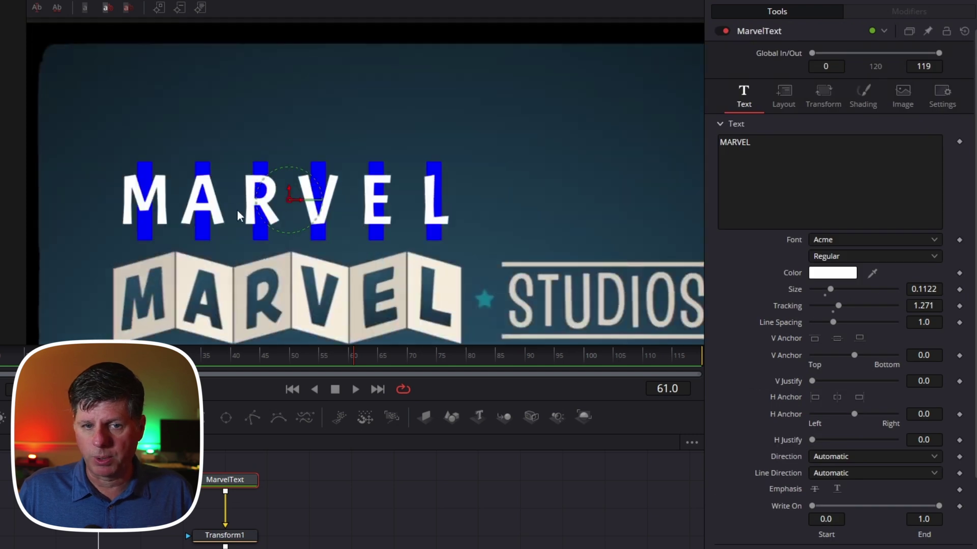
left_click(872, 101)
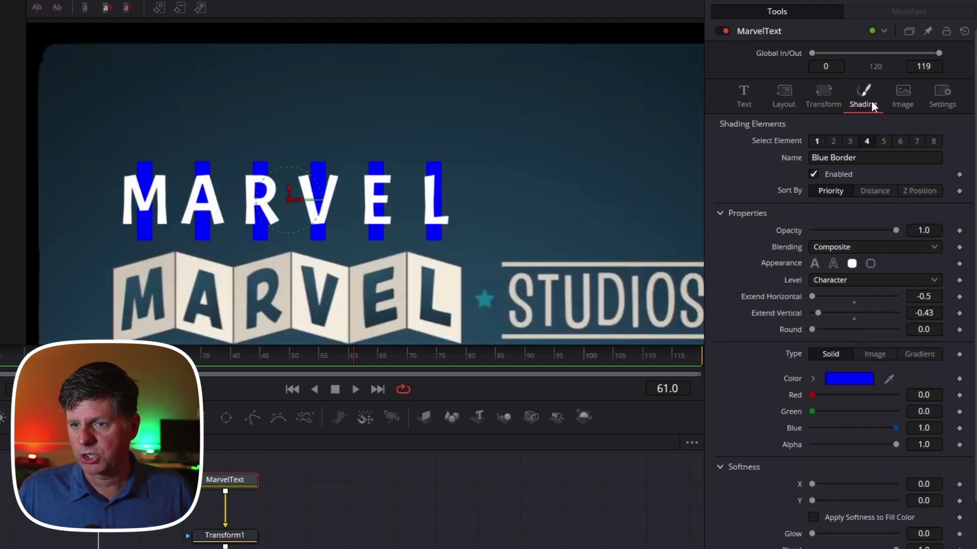
left_click_drag(922, 296, 941, 296)
left_click_drag(846, 298, 876, 297)
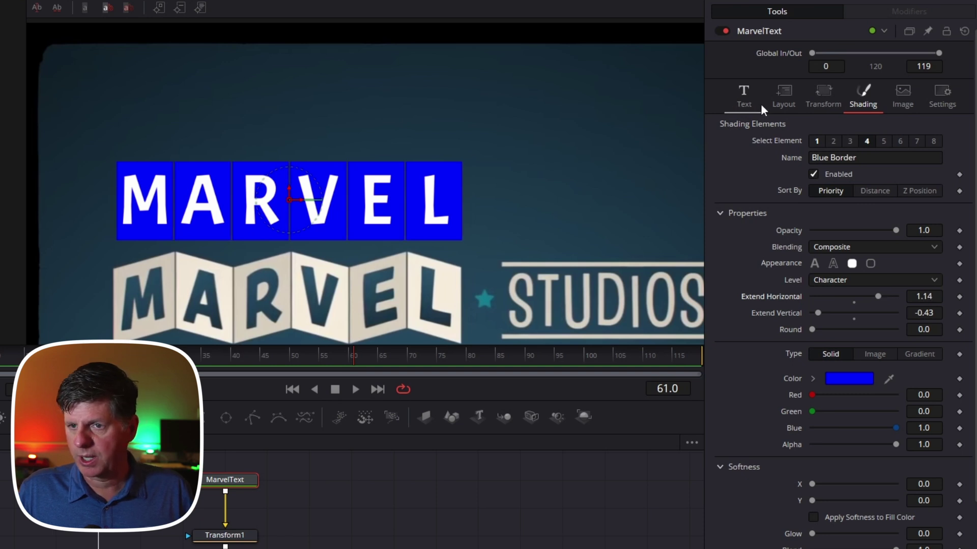
left_click(744, 98)
left_click_drag(920, 287, 929, 287)
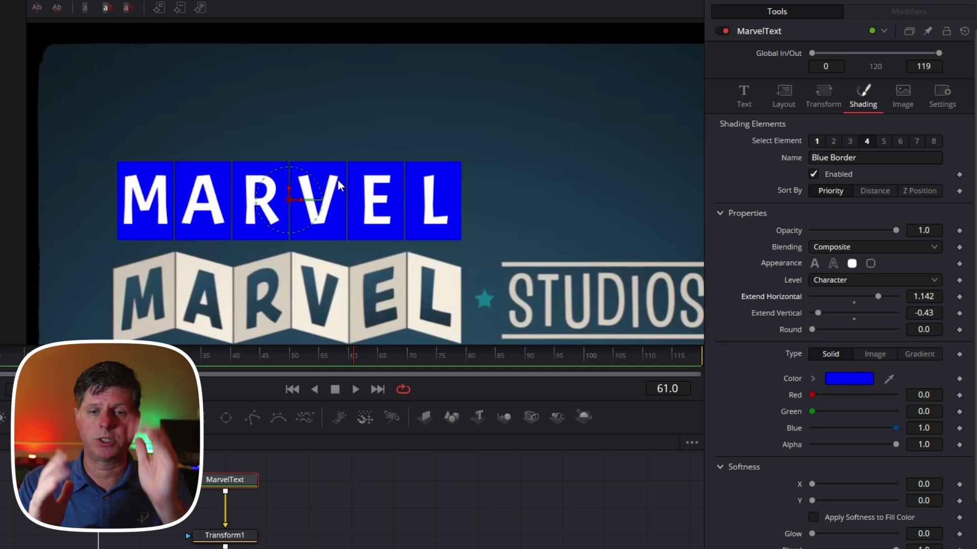
Step: Shear the MARVEL text's characters vertically with a Shear Y of -0.25 to match the slanted reference panels
scroll(407, 204, "down", 3)
scroll(407, 204, "up", 1)
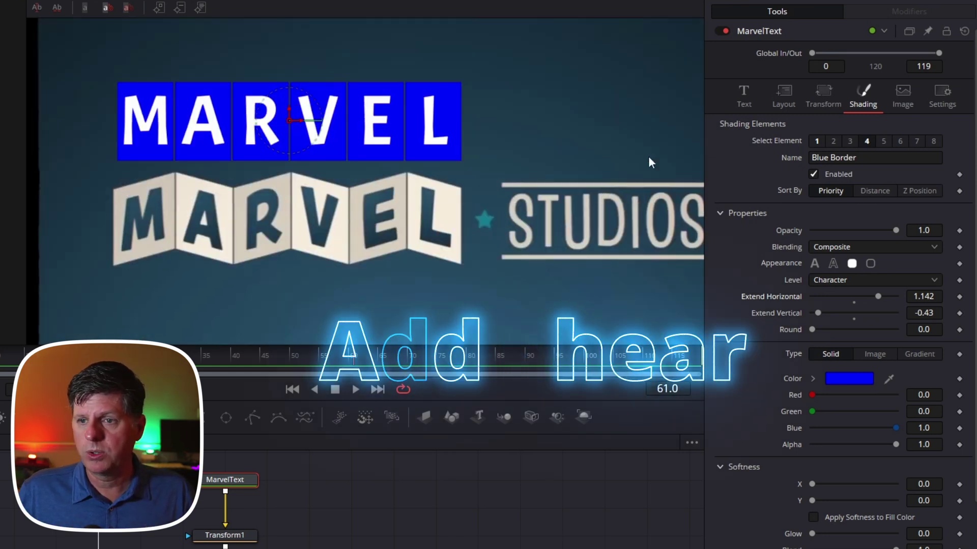
left_click(823, 96)
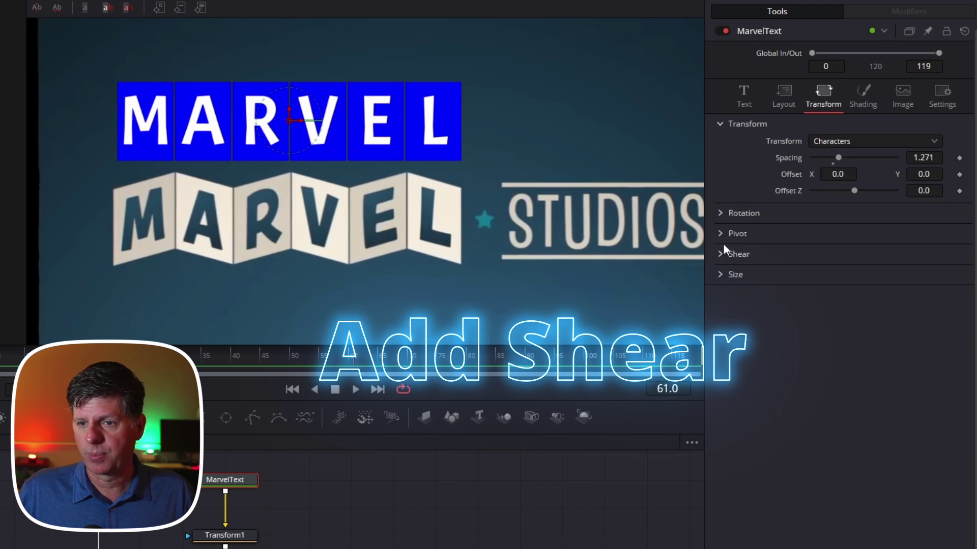
left_click(716, 259)
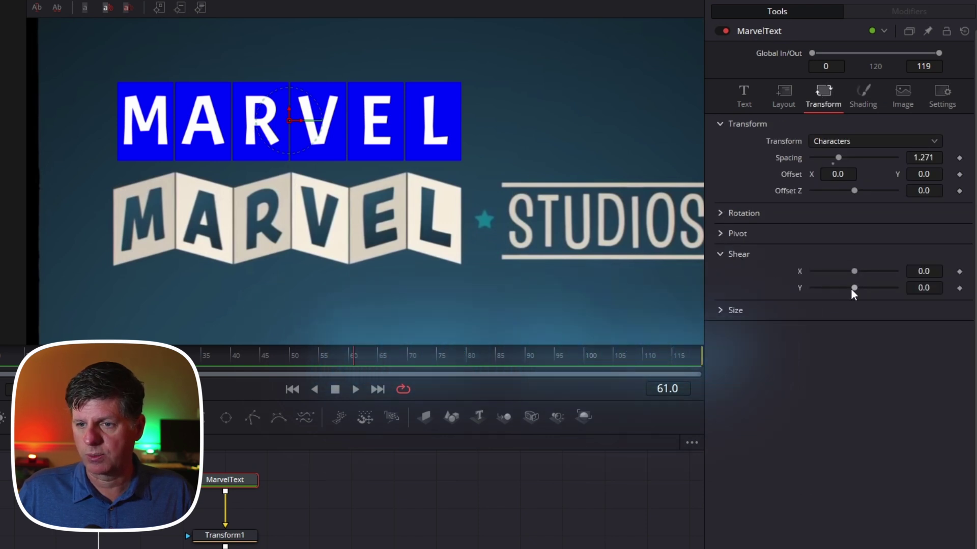
mouse_move(854, 288)
left_mouse_down()
mouse_move(832, 288)
mouse_move(887, 286)
mouse_move(845, 288)
left_mouse_up()
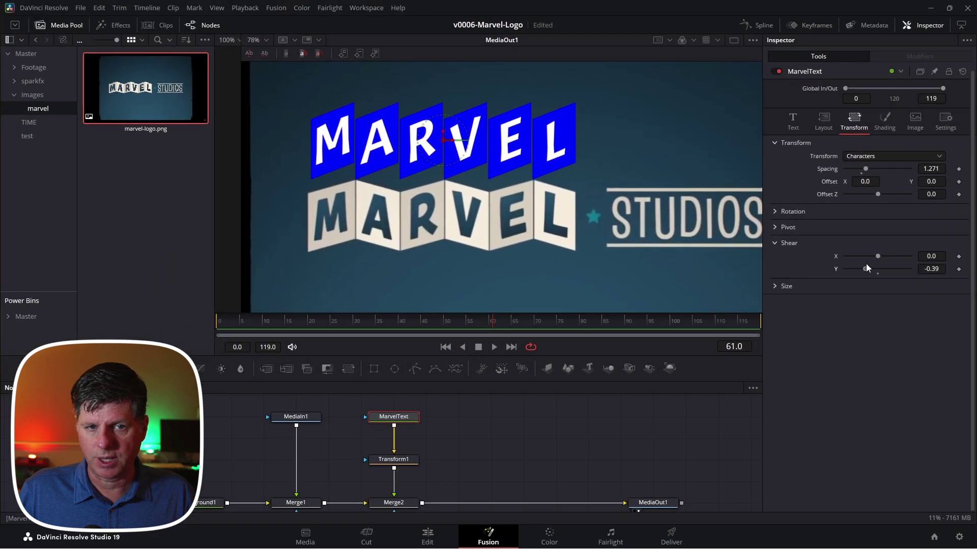
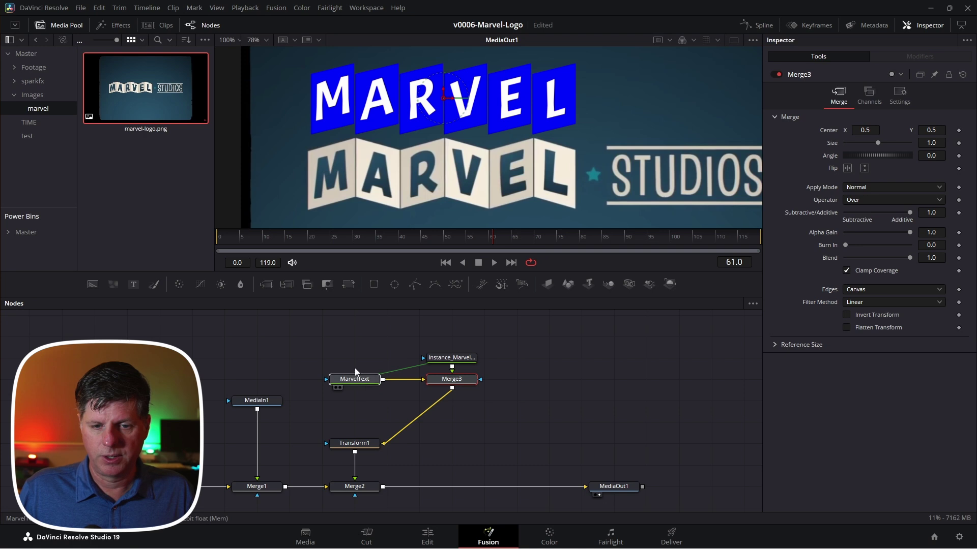
Step: Stack MarvelText and Merge3 above Transform1, and insert a Transform between the instanced text and Merge3 with Center Y 0.676
left_click_drag(355, 378, 355, 356)
left_click_drag(451, 379, 355, 400)
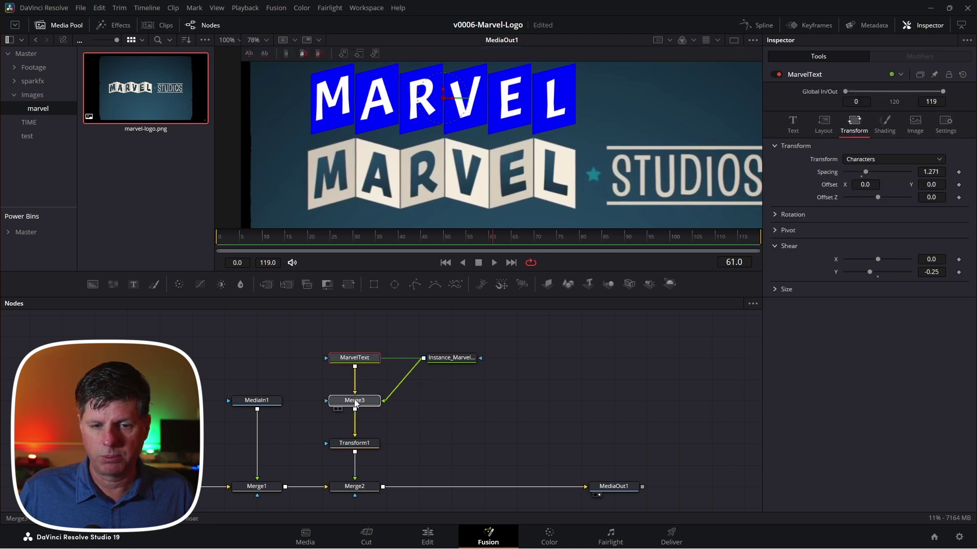
left_click(438, 362)
scroll(454, 234, "up", 2)
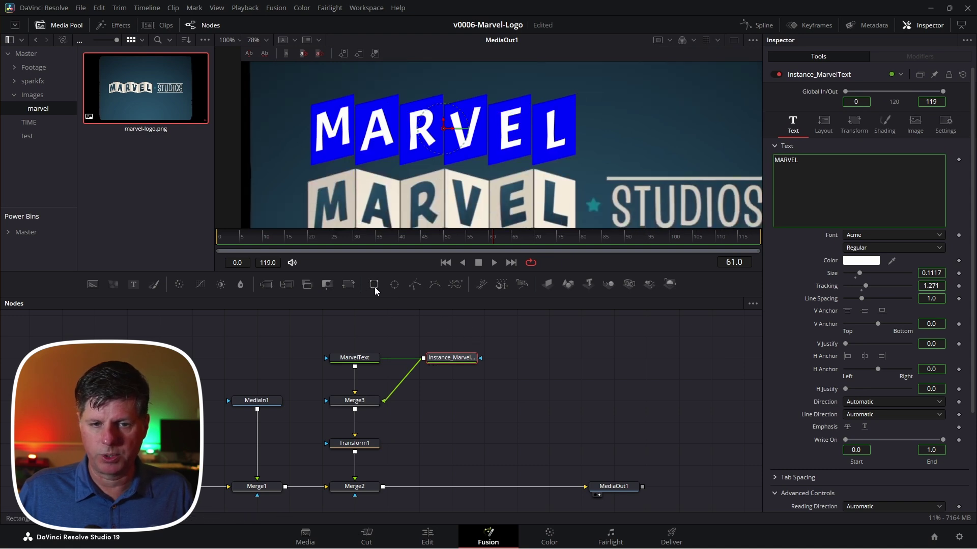
left_click_drag(375, 286, 406, 379)
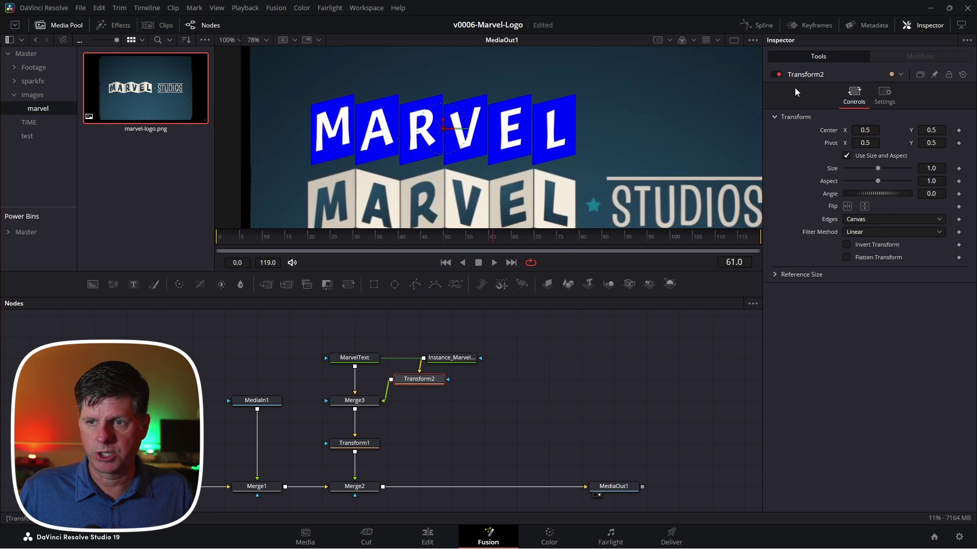
left_click_drag(930, 133, 956, 133)
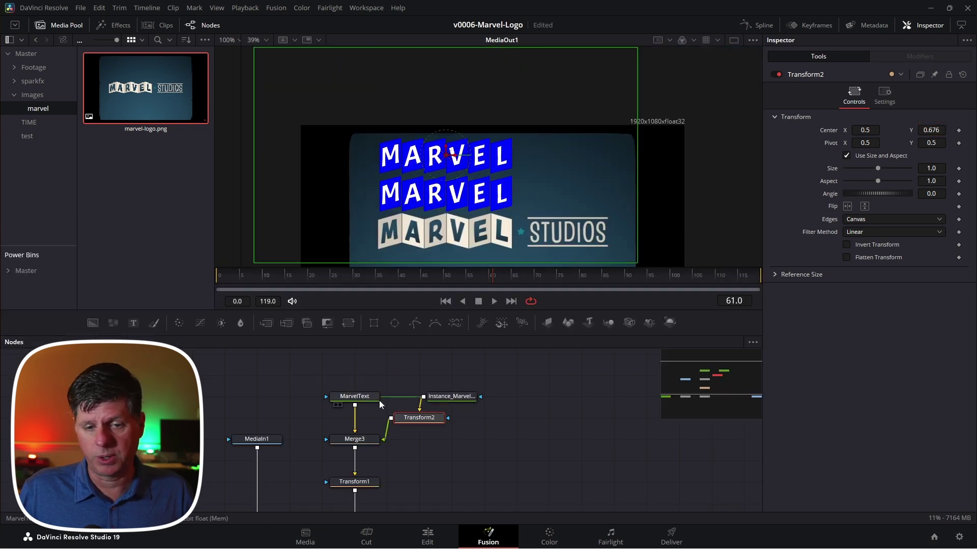
Step: Deinstance the character Shear Y on Instance_MarvelText so it can differ from the original text
left_click(359, 398)
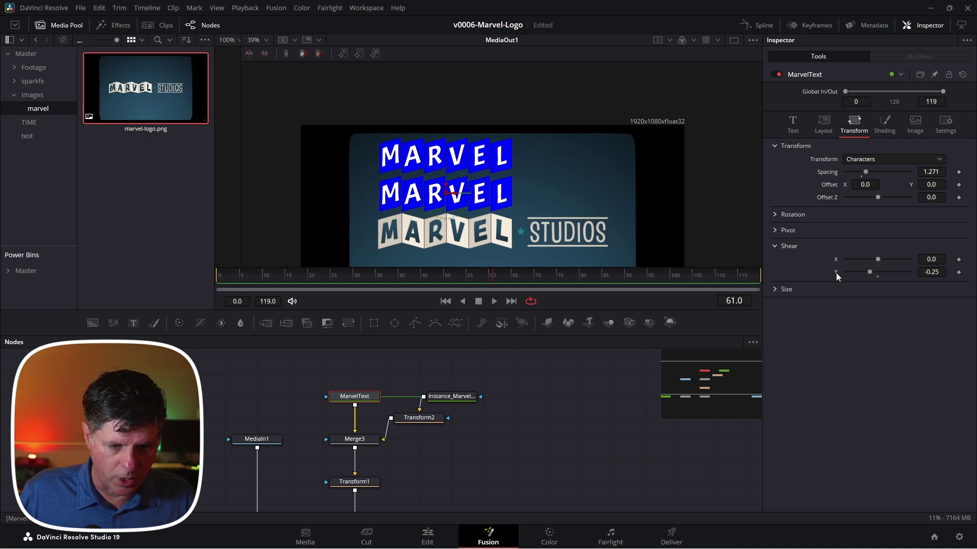
left_click(453, 395)
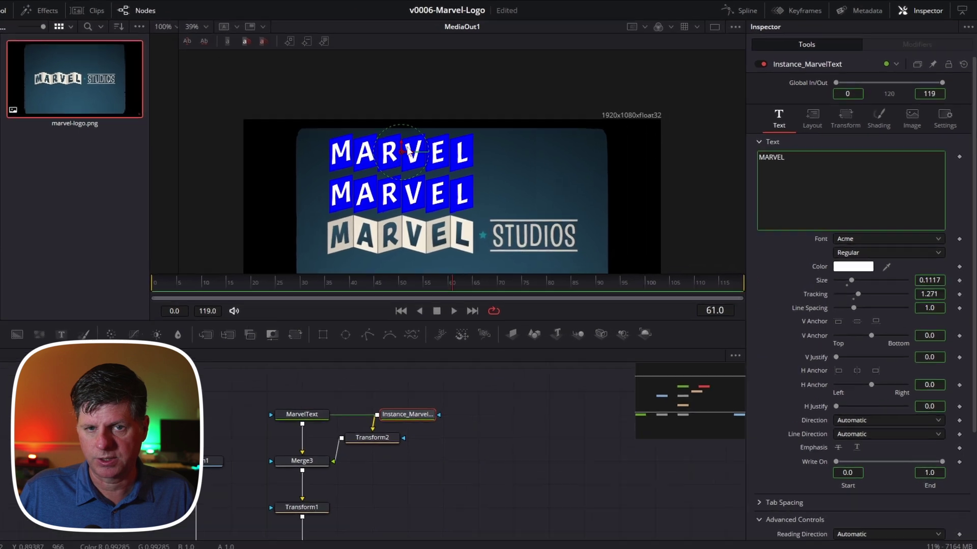
scroll(324, 157, "down", 1)
scroll(329, 160, "up", 2)
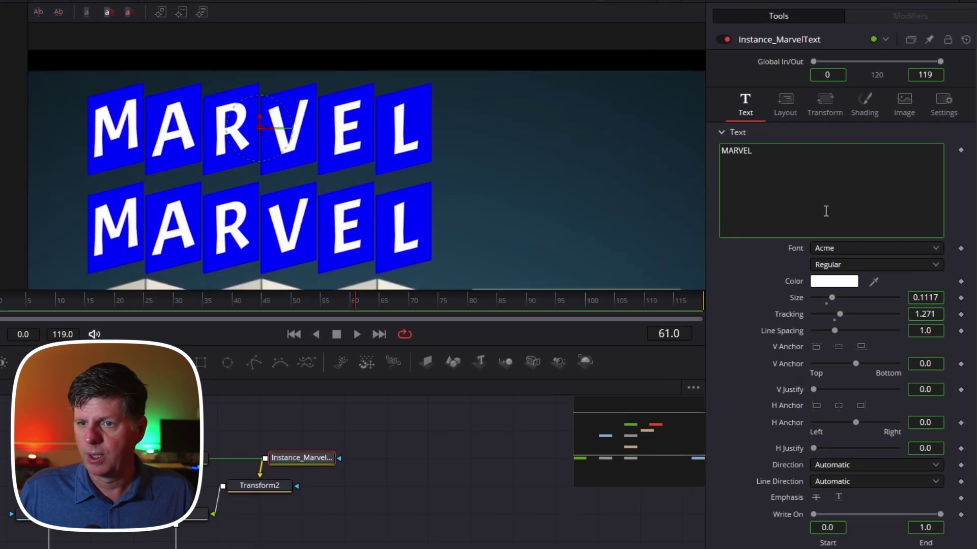
left_click(826, 99)
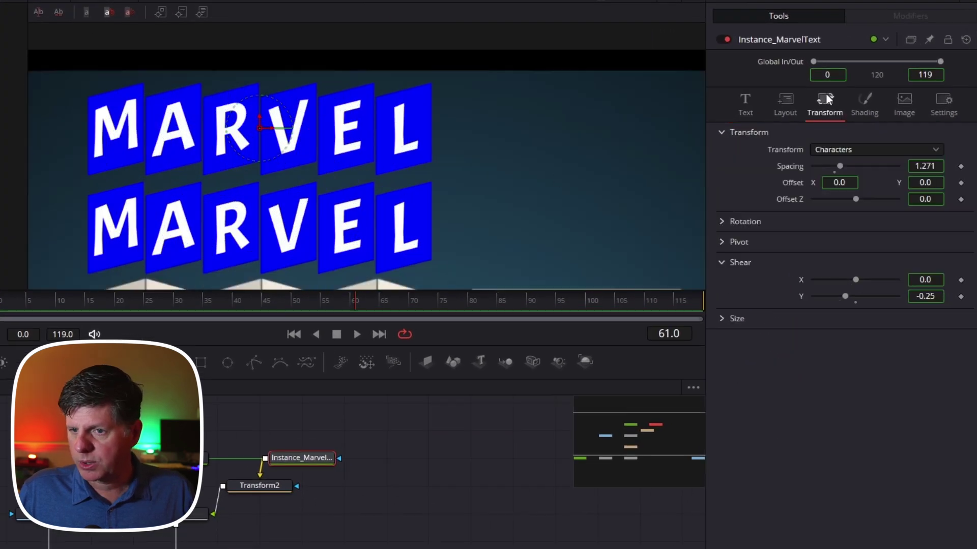
right_click(801, 297)
left_click(858, 417)
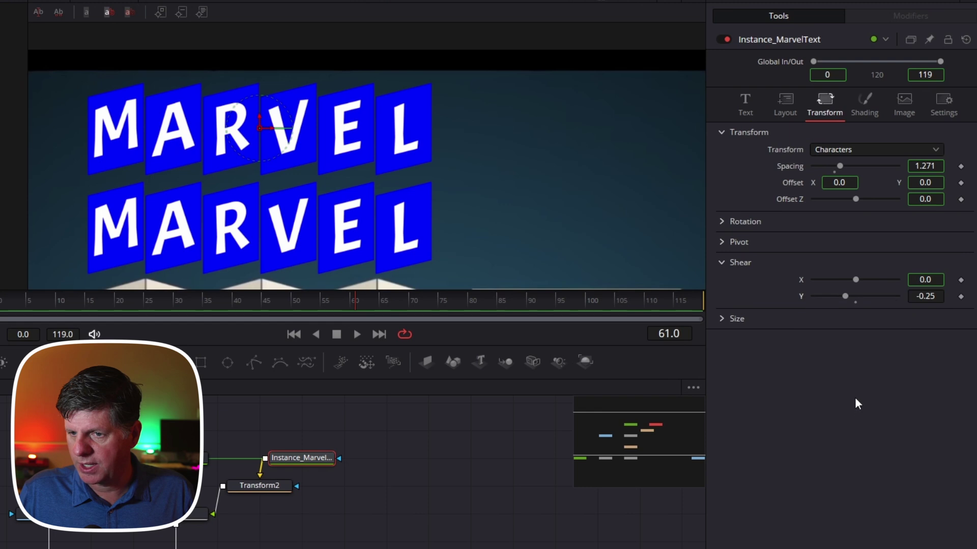
Step: Drive the instanced text's Shear Y with the expression MarvelText.CharacterShearY*-1 so it slants opposite to the original
right_click(801, 296)
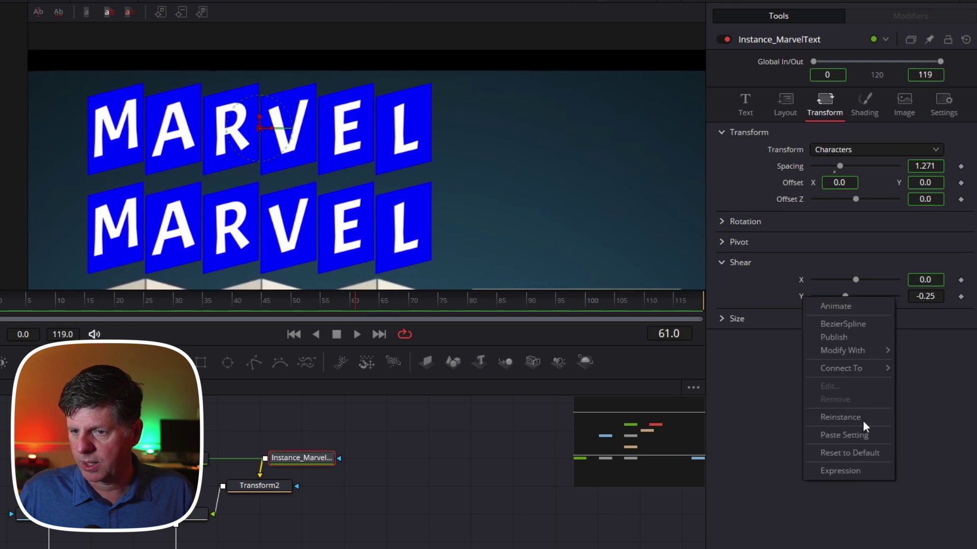
left_click(863, 466)
left_click(857, 313)
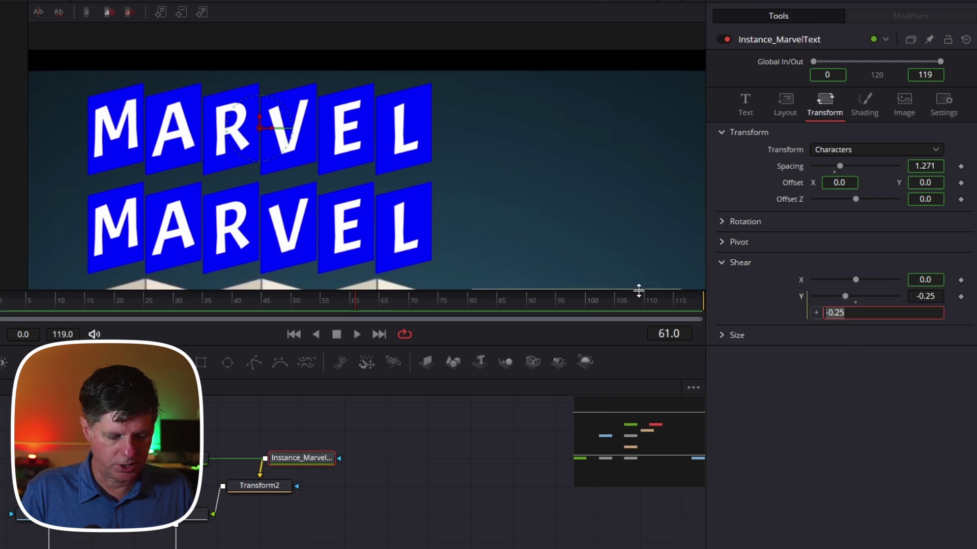
type("Marvel")
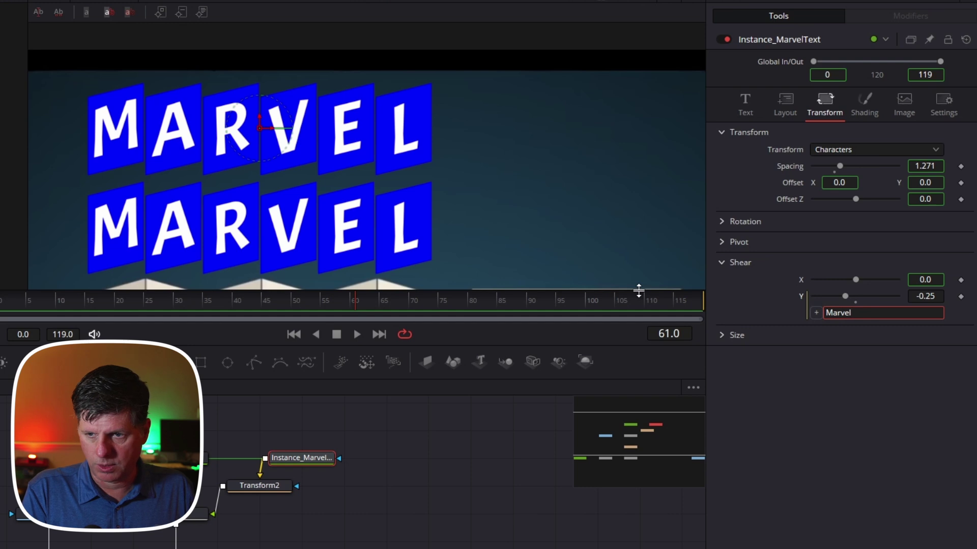
type("Text.CharacterShearY")
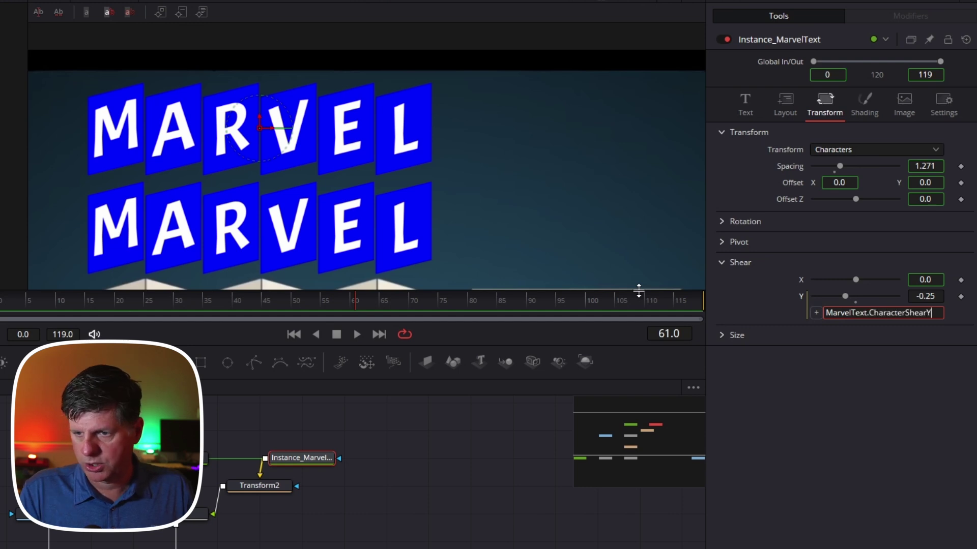
key("Tab")
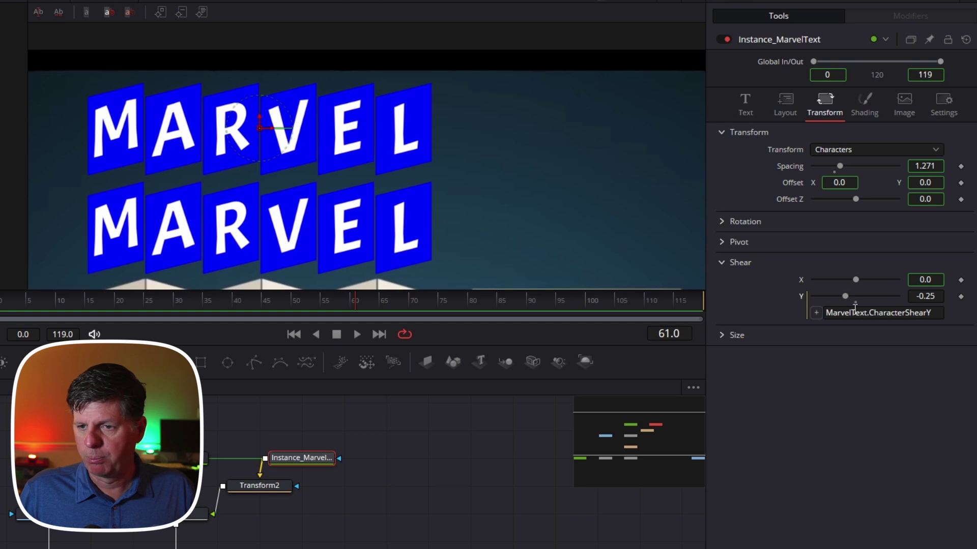
left_click(939, 312)
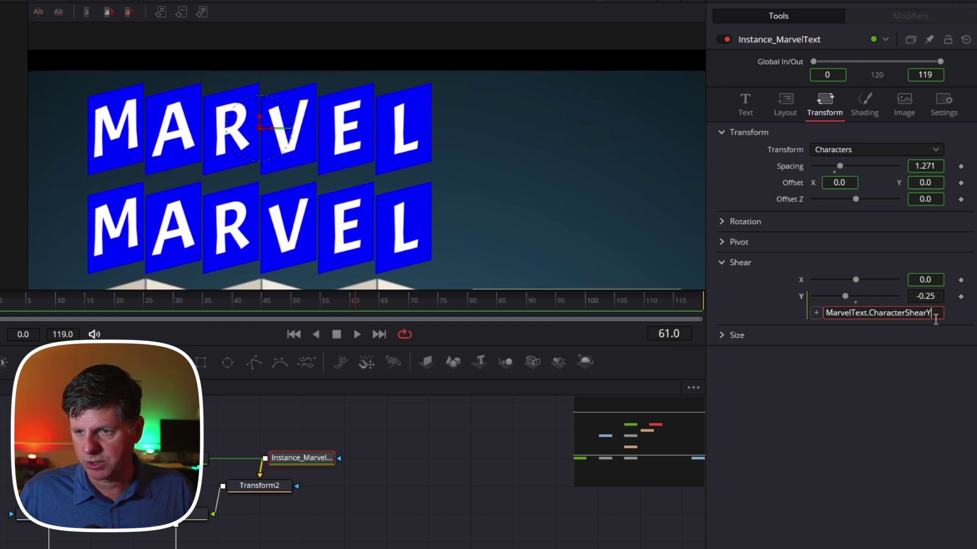
type("*-1")
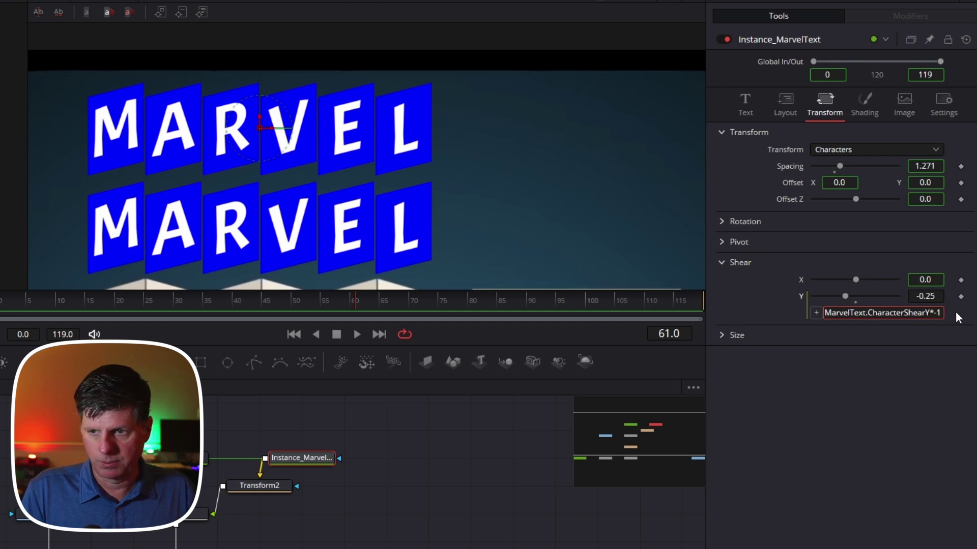
key("Return")
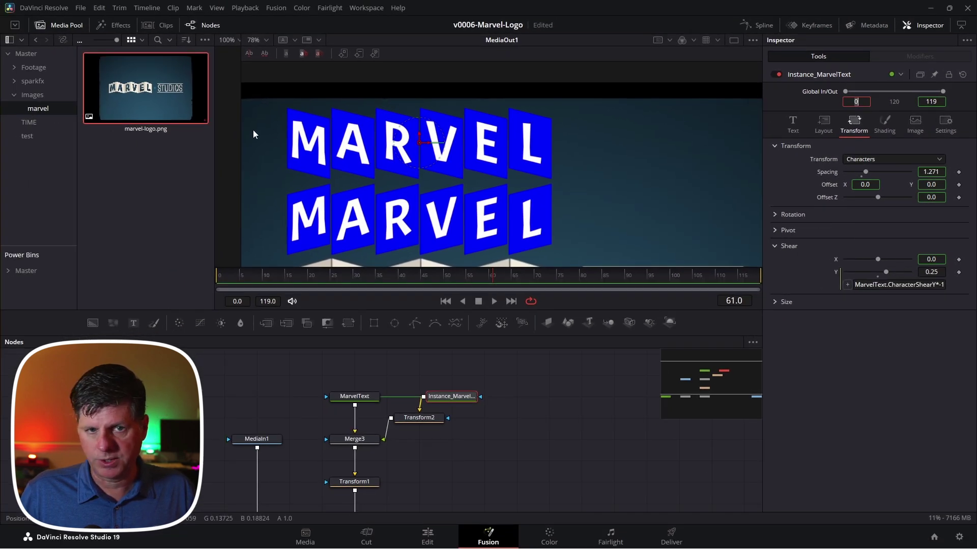
Step: Vary MarvelText's character Shear Y between about -0.33 and -0.17 to test the linked opposite shear on the instance
left_click(355, 396)
mouse_move(870, 273)
left_mouse_down()
mouse_move(863, 271)
mouse_move(886, 269)
mouse_move(868, 270)
left_mouse_up()
scroll(521, 179, "down", 5)
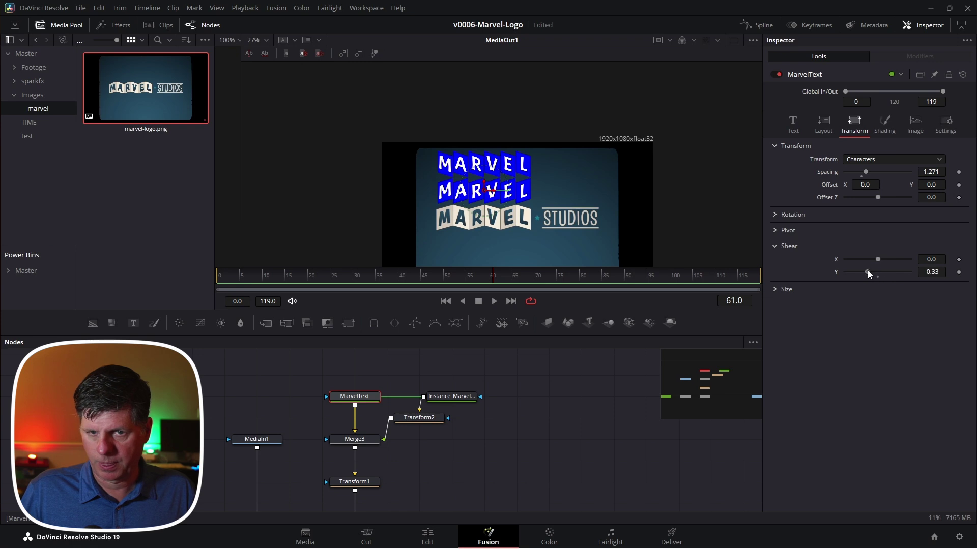
scroll(528, 214, "up", 3)
Step: Set MarvelText's character Shear Y to -0.25
left_click(926, 272)
key("ctrl+a")
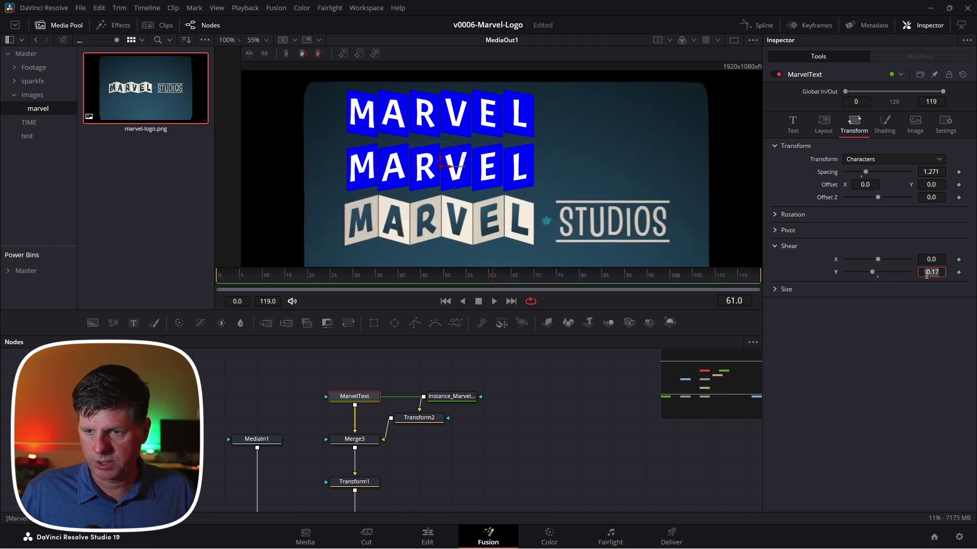
key("BackSpace")
type("-25")
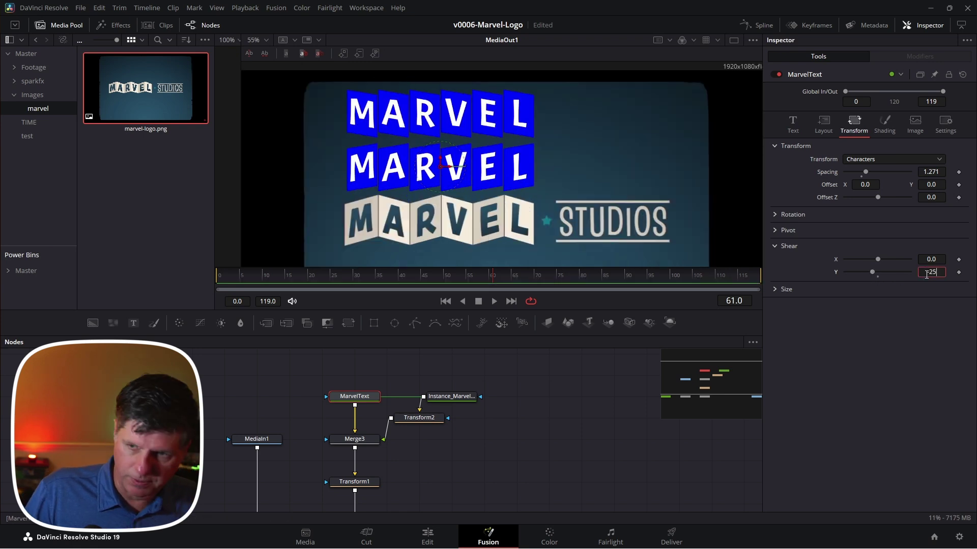
key("Return")
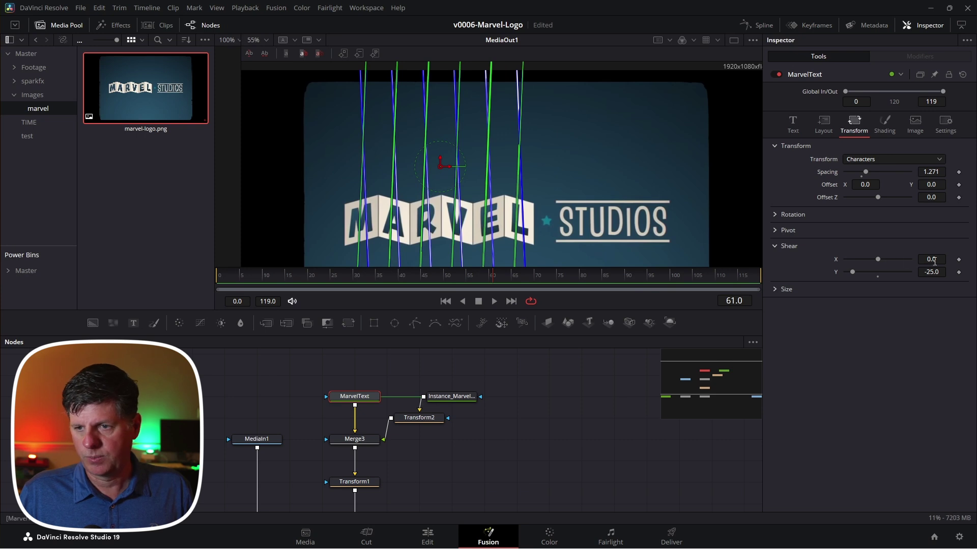
type("-.")
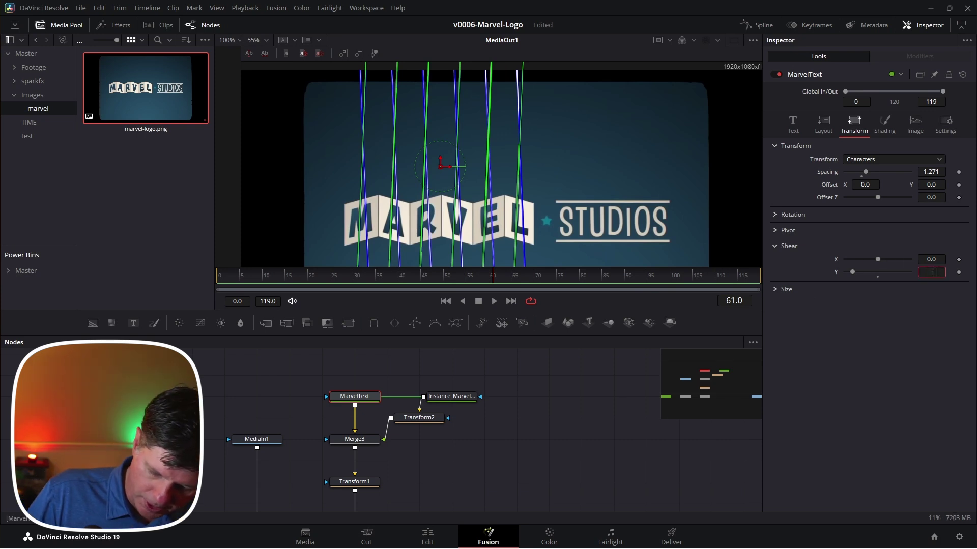
type("25")
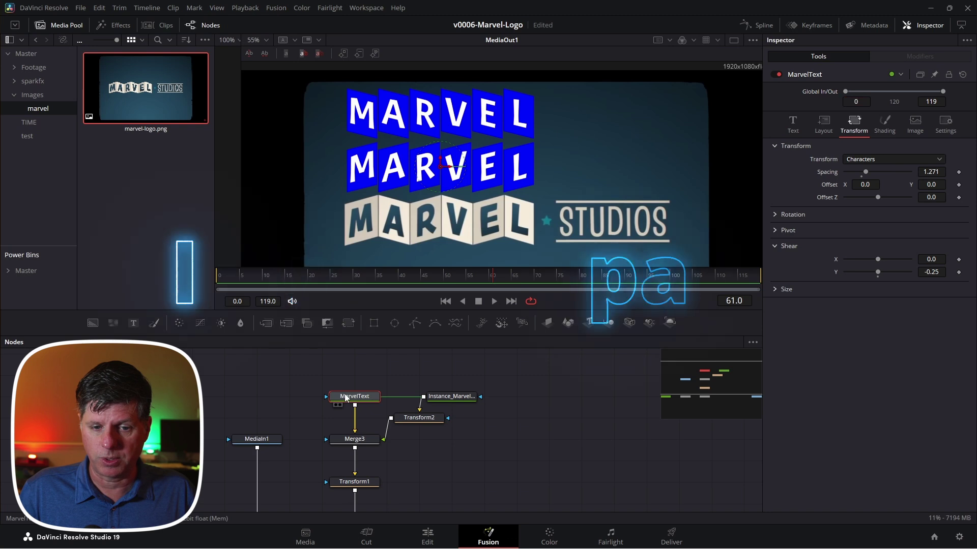
Step: Replace the letters A, V and L in MarvelText's text with spaces, leaving only M, R and E in their original places
left_click(793, 124)
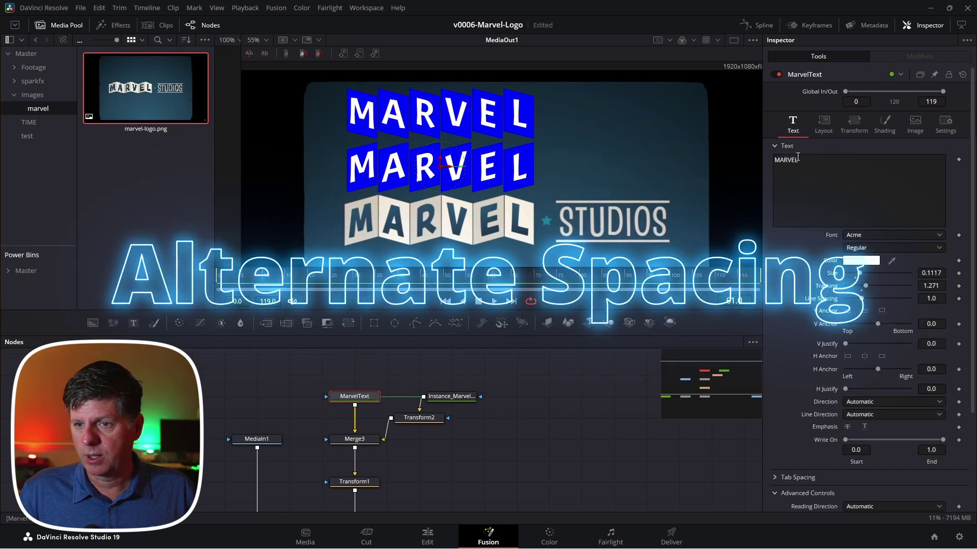
left_click(759, 163)
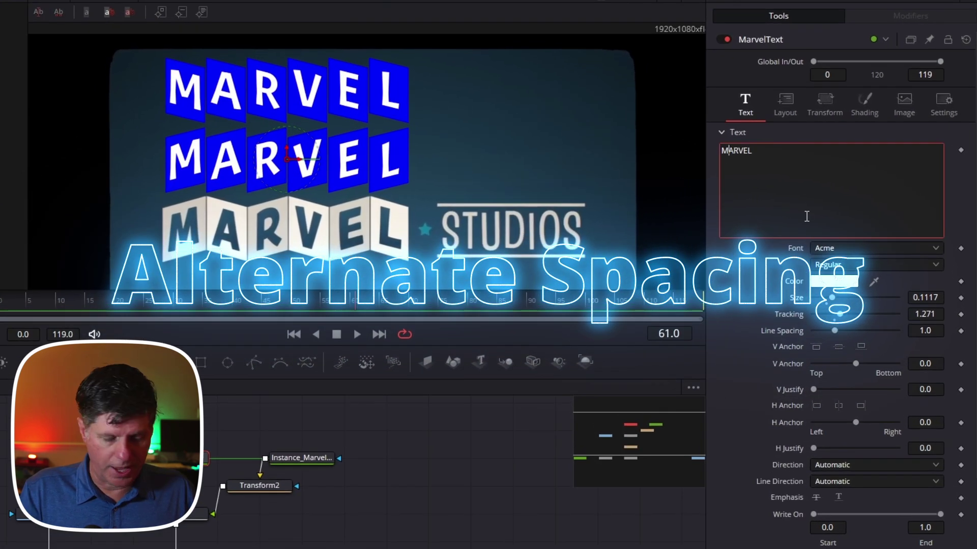
key("Delete")
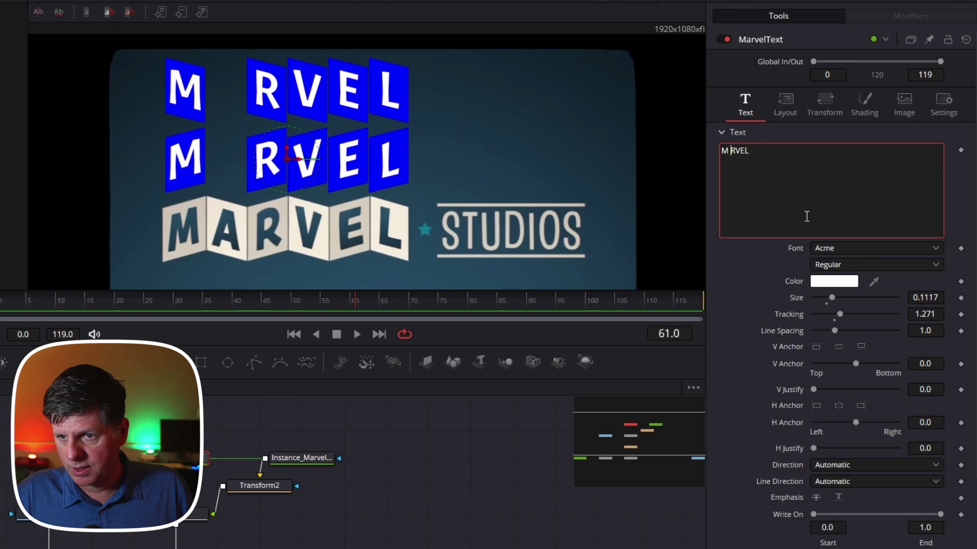
key("Right")
key("Delete")
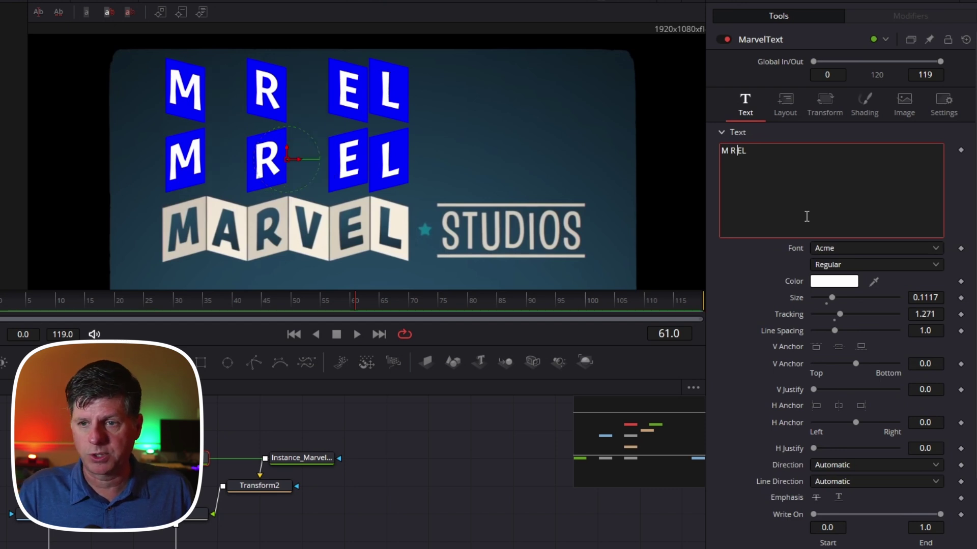
key("Right")
key("Right")
key("Delete")
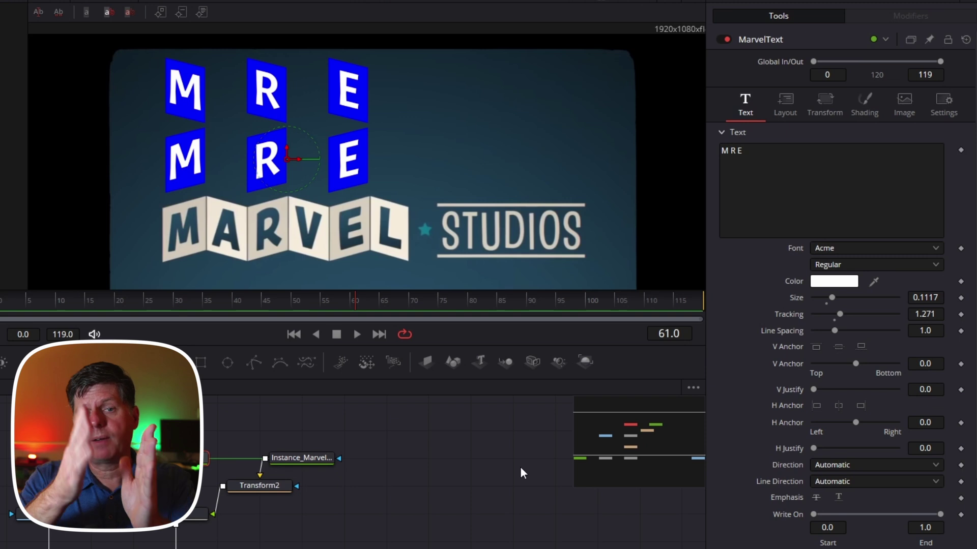
Step: Deinstance the text content of Instance_MarvelText and replace it with MARVEL
left_click(313, 458)
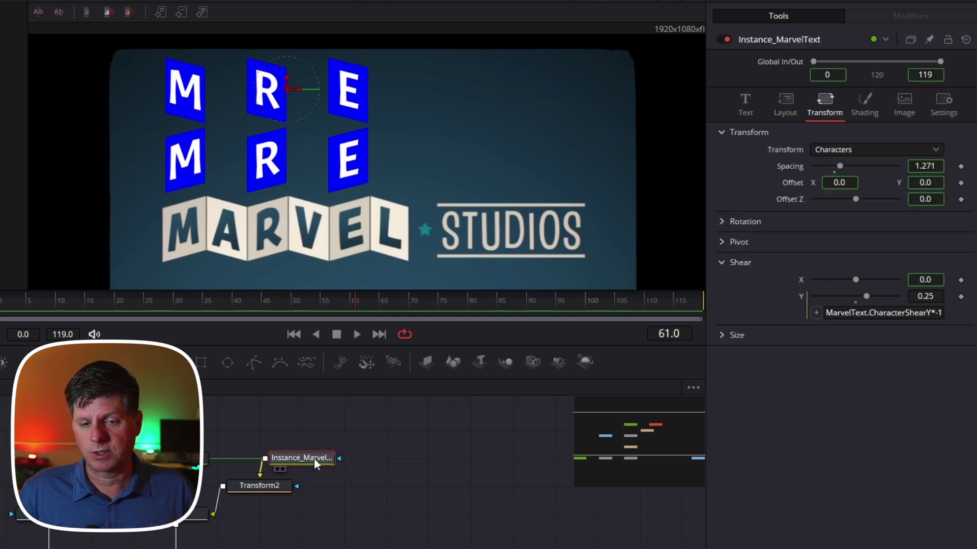
left_click(747, 104)
right_click(765, 172)
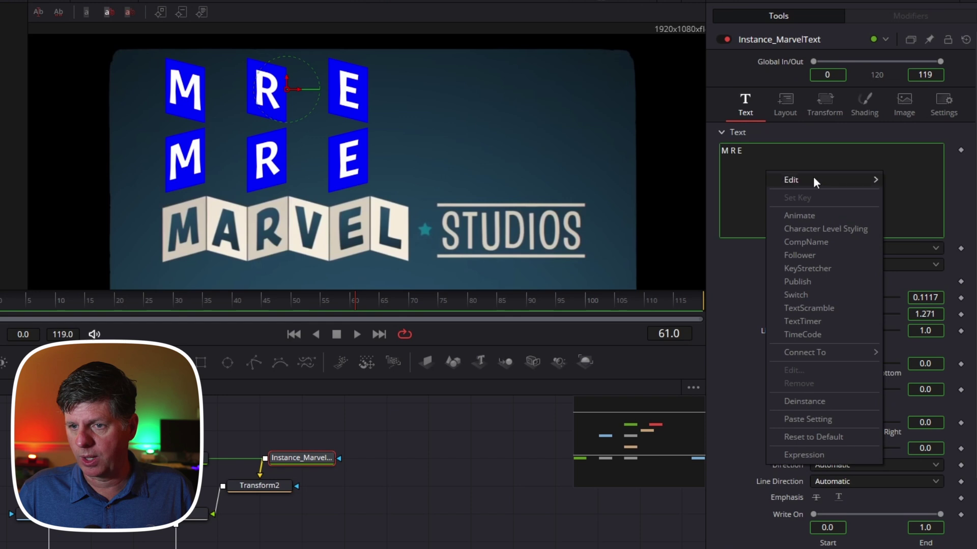
left_click(730, 257)
right_click(761, 183)
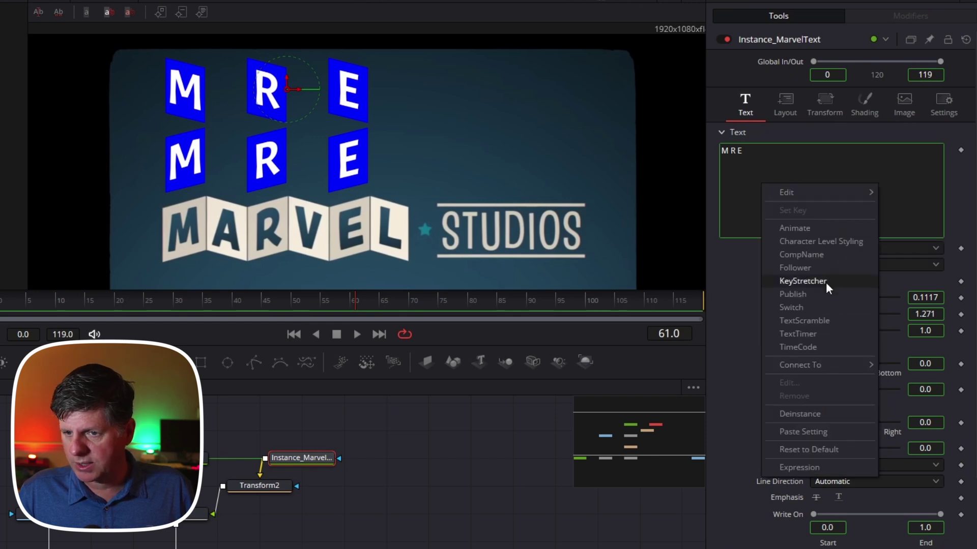
left_click(764, 158)
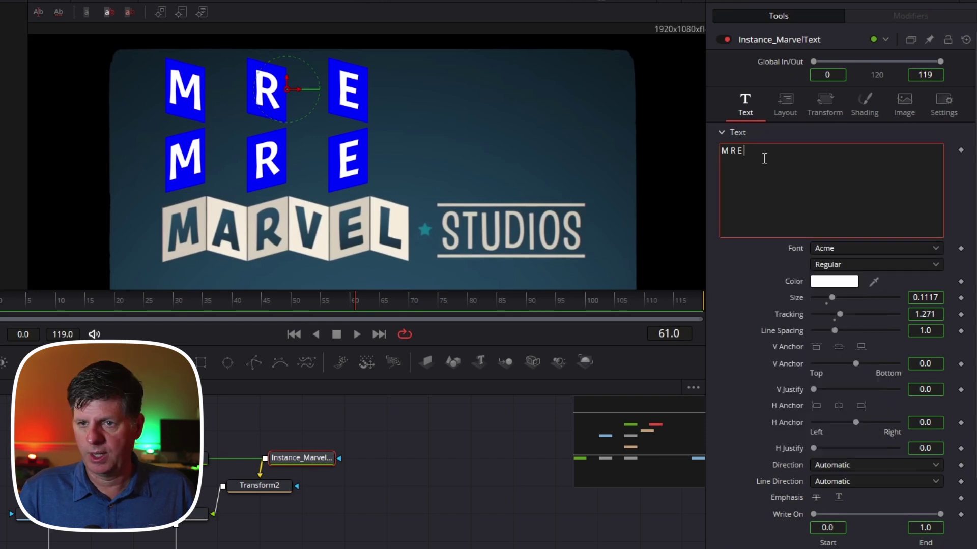
key("Delete")
key("Delete")
key("ctrl+a")
type("MARVEL")
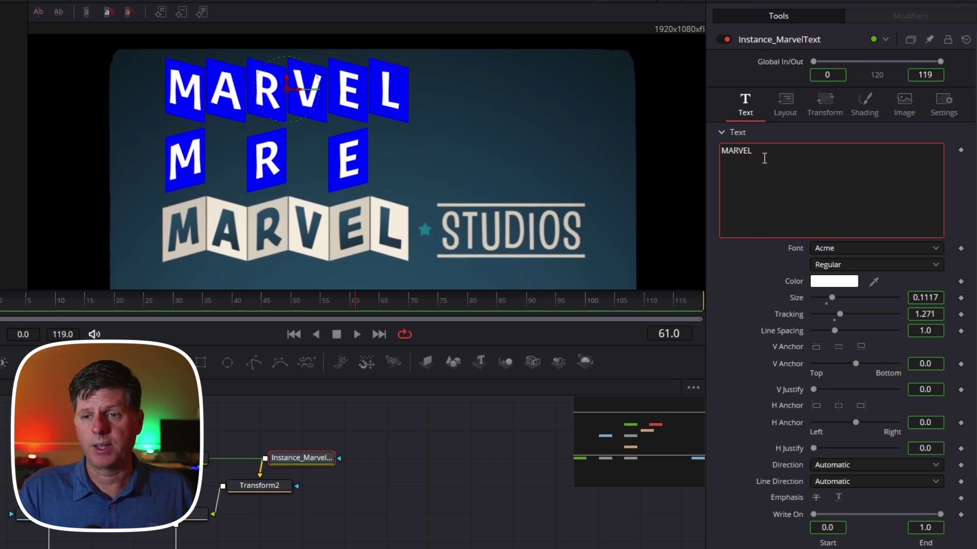
Step: Replace the letters M, R and E in the instanced text with spaces, leaving only A, V and L
key("Delete")
key("Right")
key("Delete")
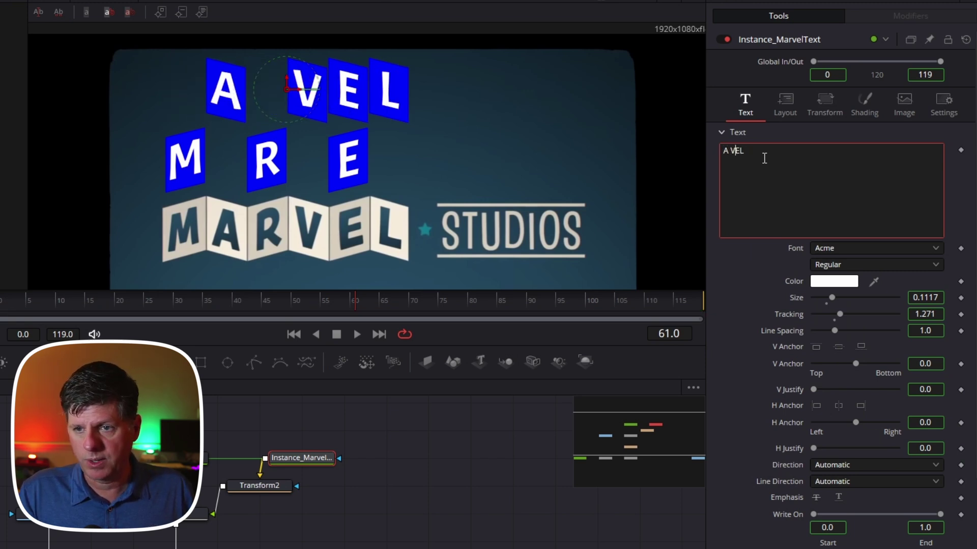
key("Right")
key("Delete")
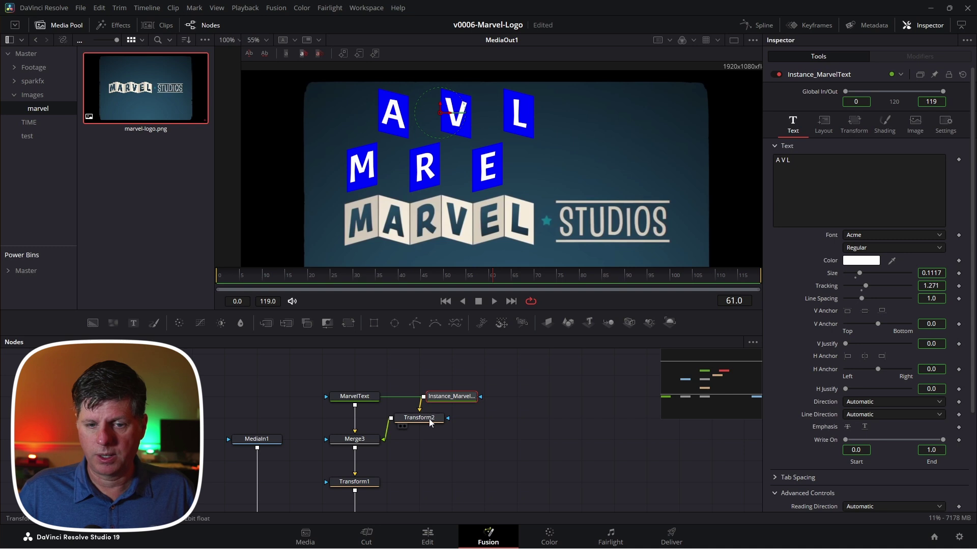
Step: Delete the Transform2 node so the instanced letters interlock with MarvelText's, and check the folded panels against the reference logo
left_click(277, 485)
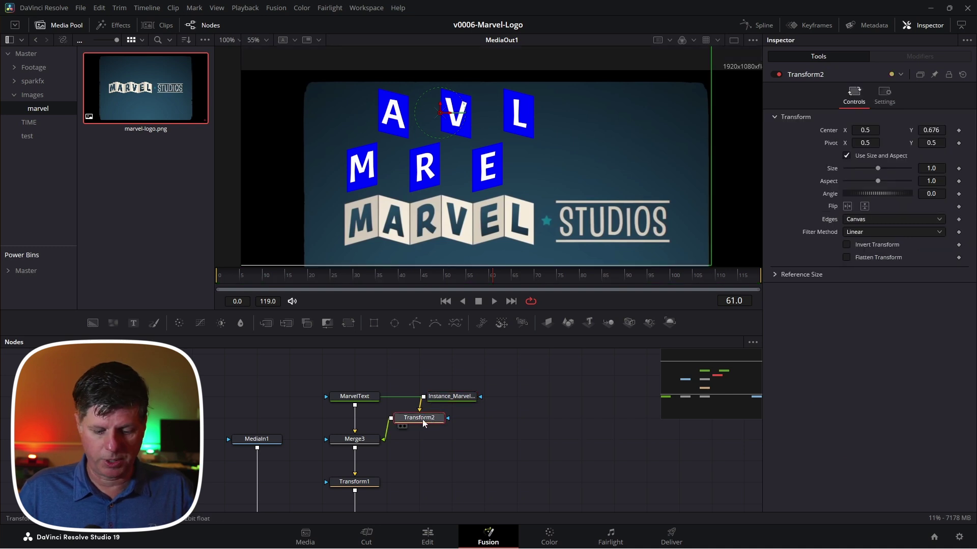
key("Delete")
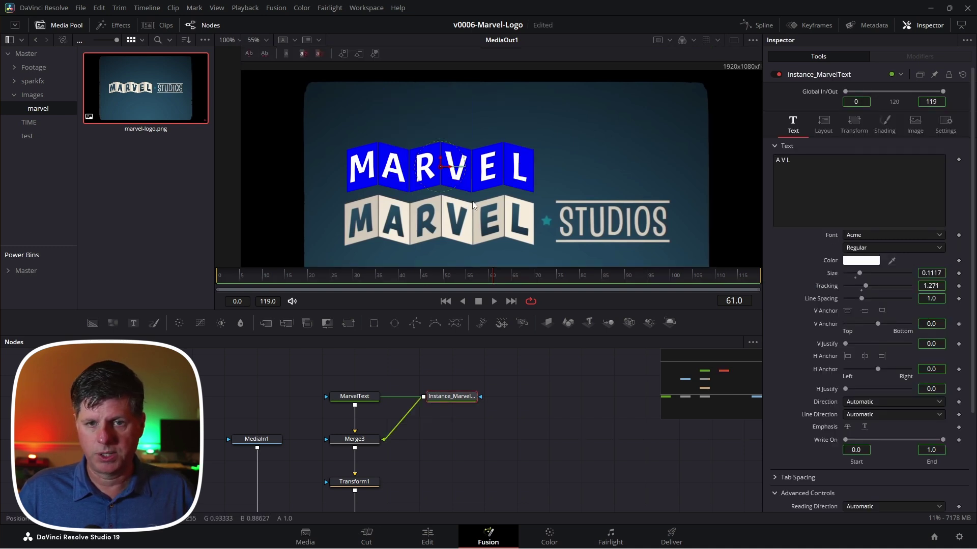
scroll(476, 181, "up", 2)
scroll(477, 181, "up", 1)
scroll(476, 181, "down", 1)
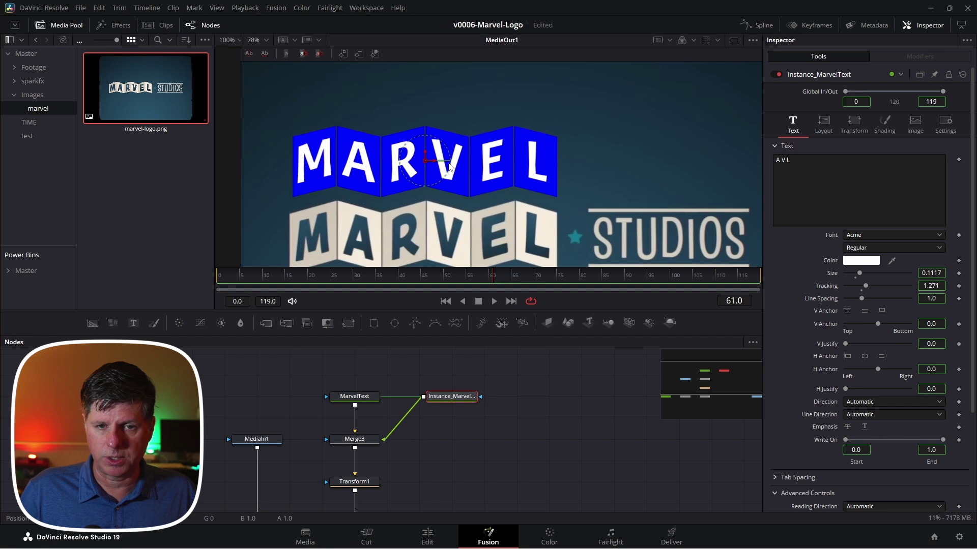
scroll(457, 162, "down", 2)
scroll(456, 162, "up", 2)
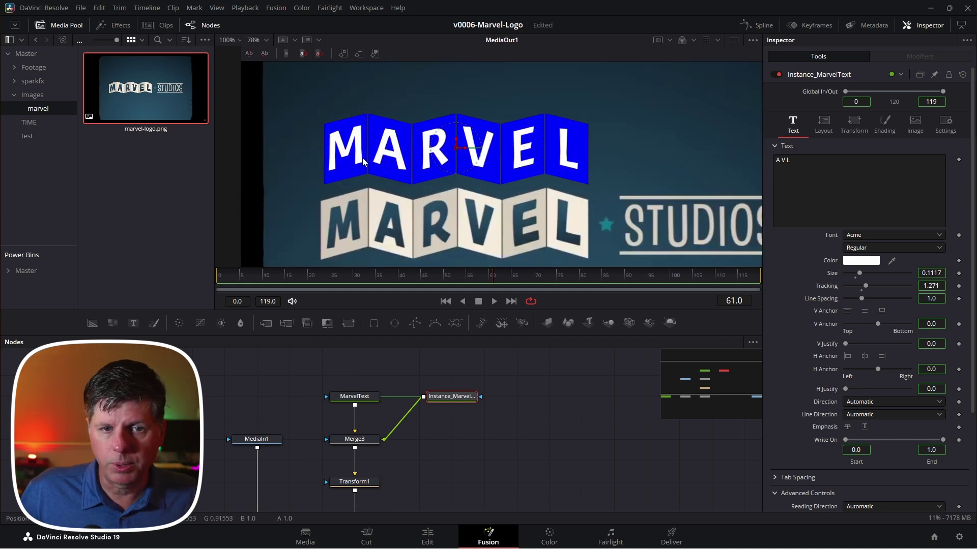
Step: Adjust MarvelText's size to 0.10629 and tracking to 1.3128 so the blue panels fit together
left_click(356, 398)
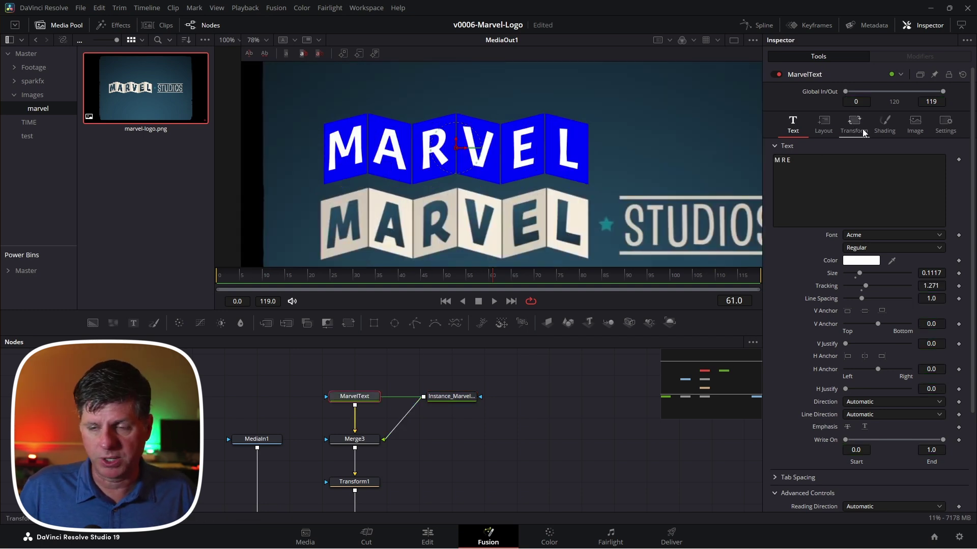
left_click(879, 129)
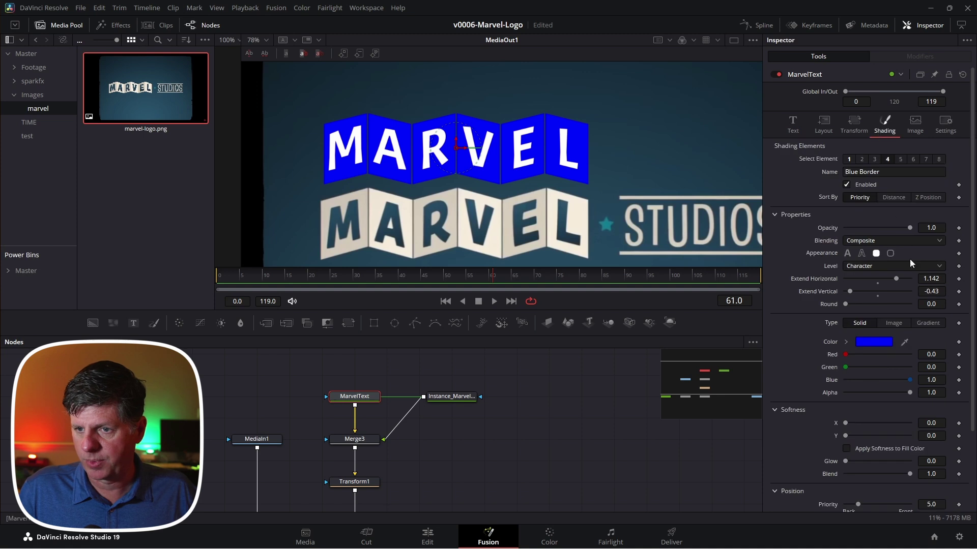
left_click(792, 122)
scroll(499, 161, "down", 2)
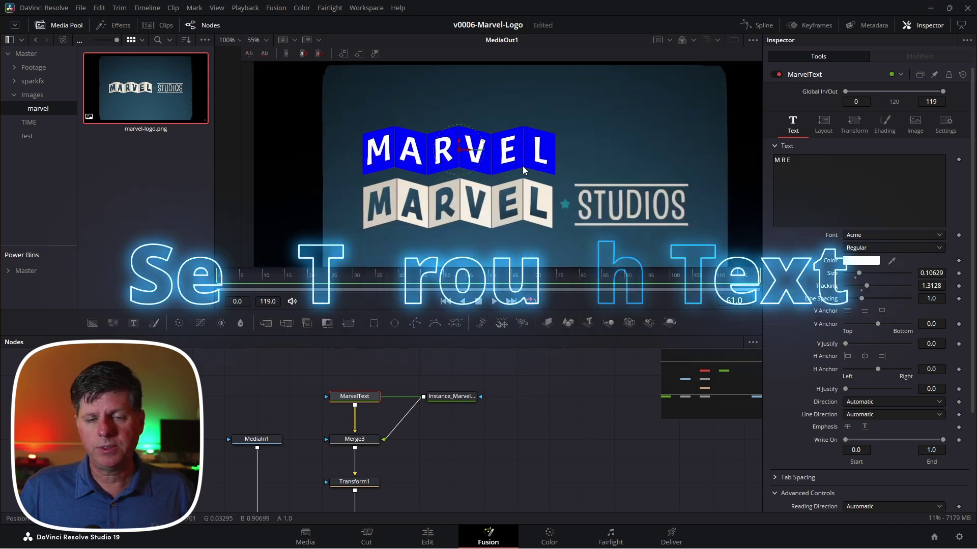
Step: Add a Background node beside Merge3, hide the media pool, and show the new node in the first viewer next to MediaOut1
scroll(523, 171, "up", 4)
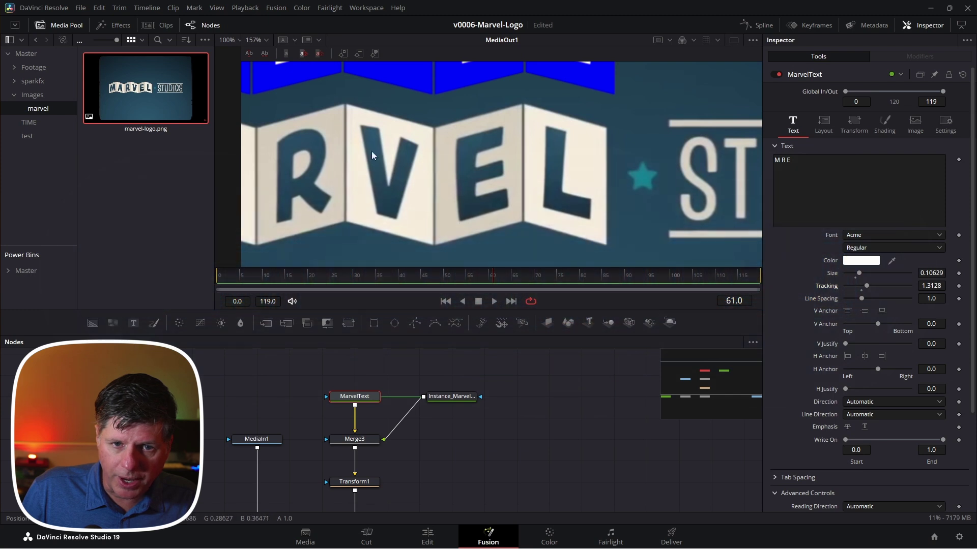
scroll(385, 158, "down", 4)
scroll(374, 136, "up", 1)
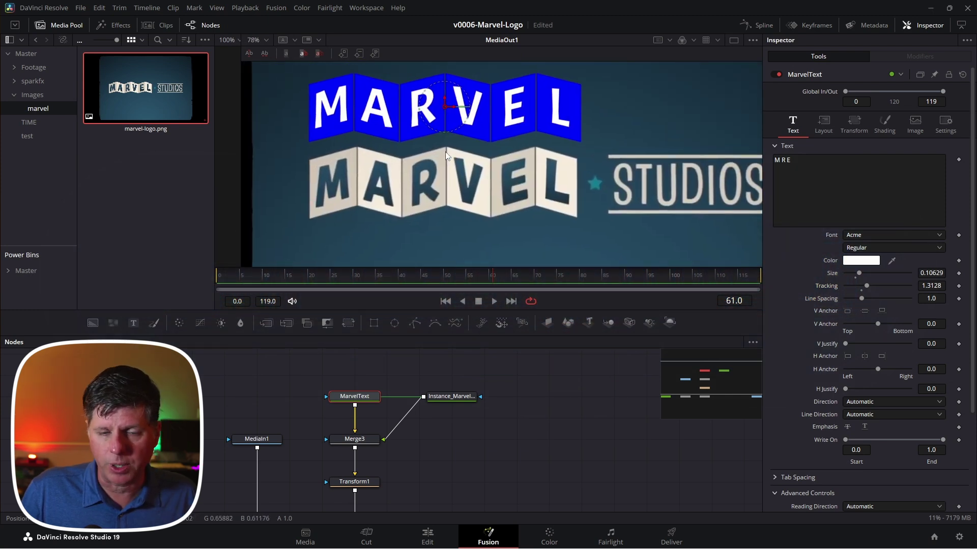
scroll(445, 152, "down", 2)
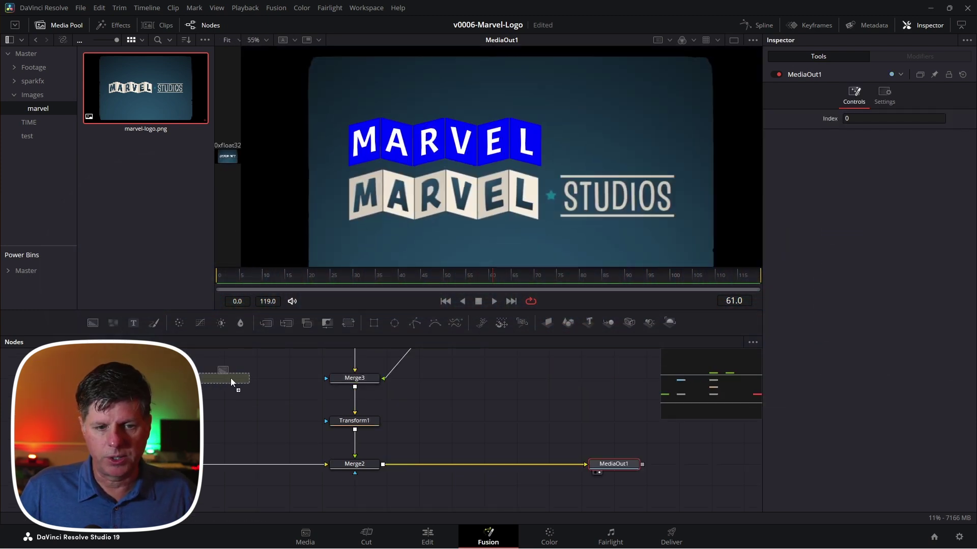
left_click_drag(230, 379, 246, 380)
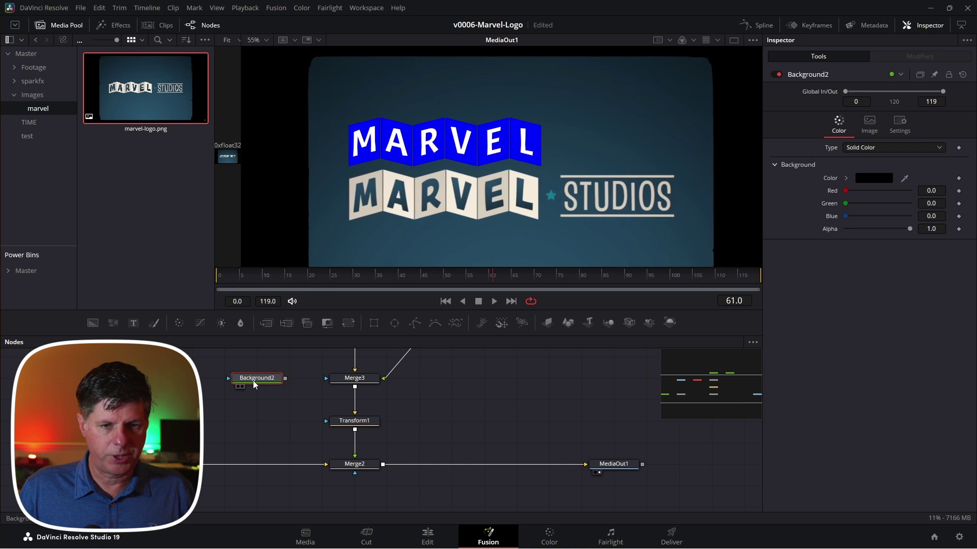
left_click(61, 26)
key("1")
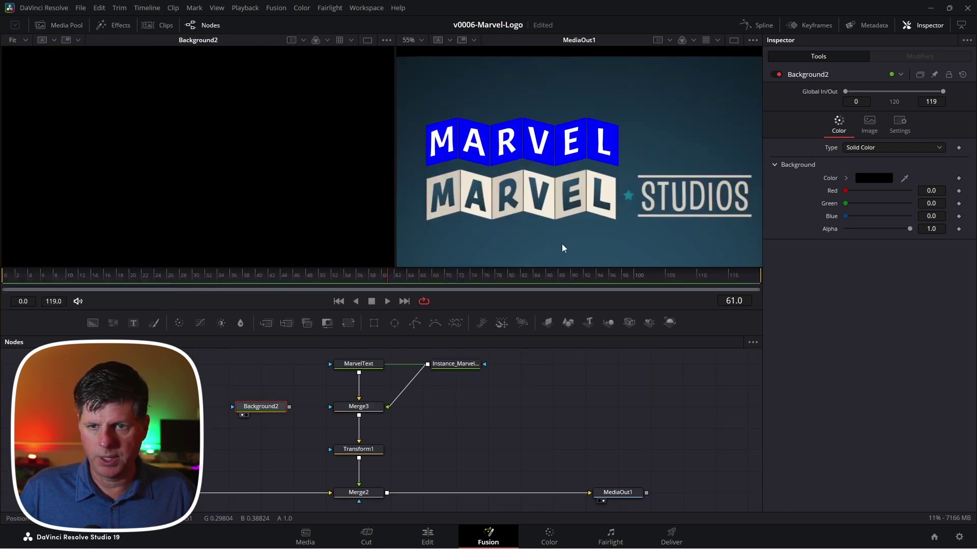
scroll(569, 219, "down", 3)
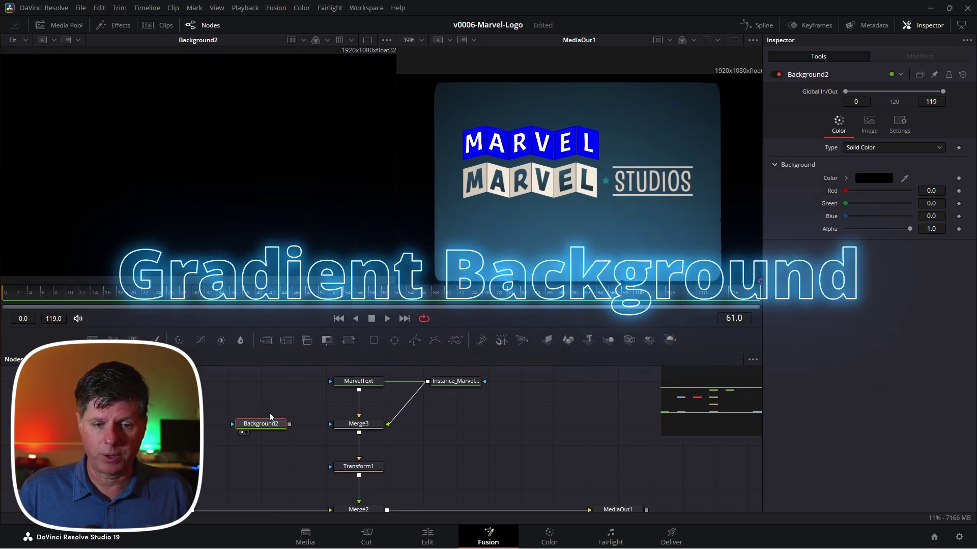
Step: Make Background2 a gradient, sampling its start colour from the reference's dark upper-right corner and its end colour from the lighter blue at lower centre
left_click(882, 148)
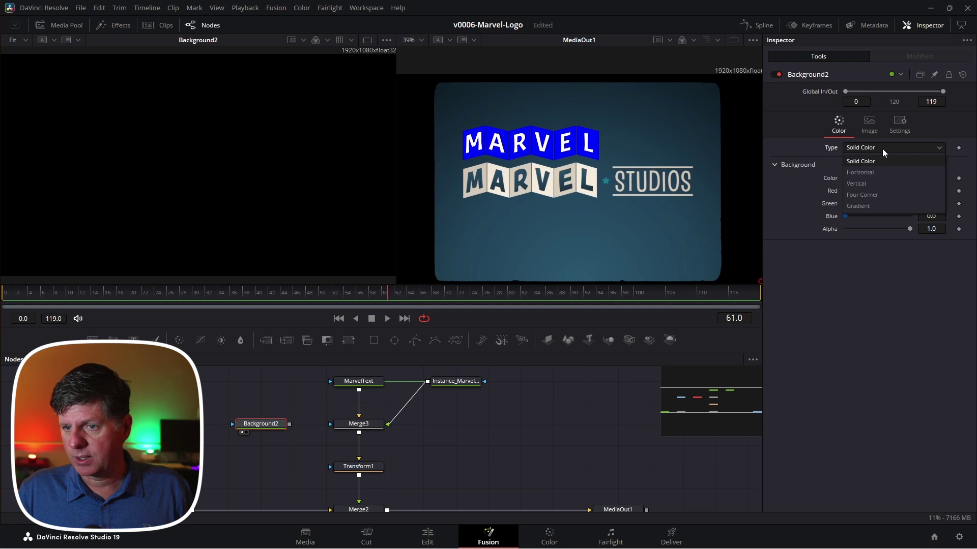
left_click(880, 206)
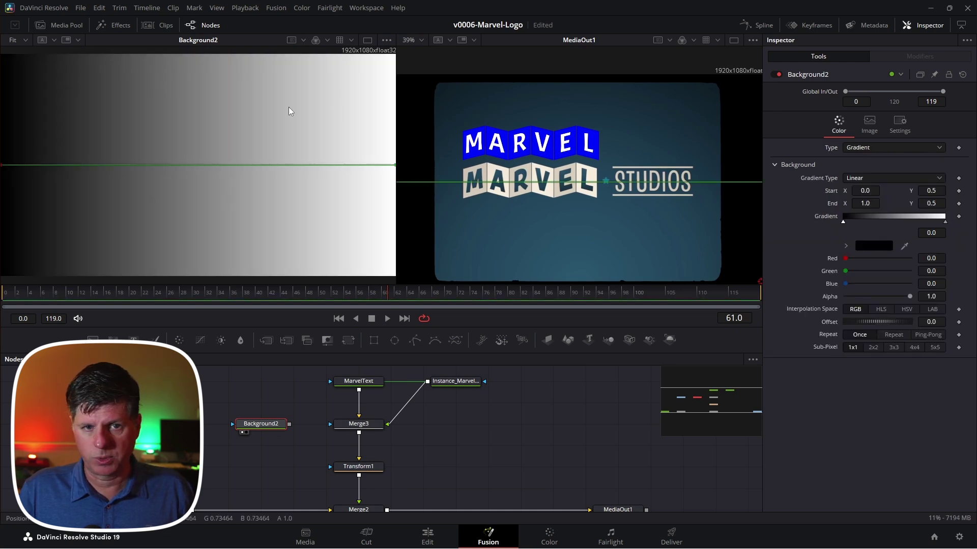
left_click_drag(905, 247, 717, 83)
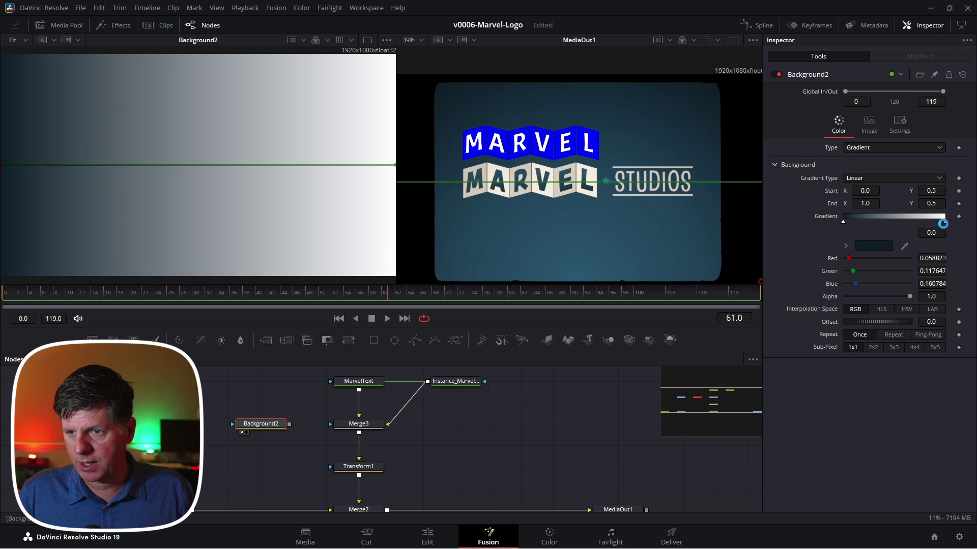
left_click(944, 222)
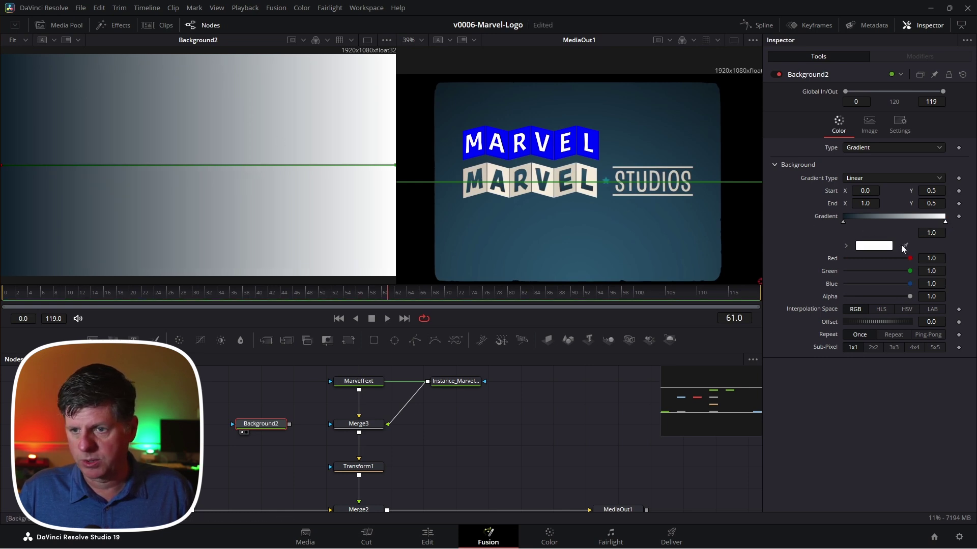
left_click_drag(904, 247, 591, 259)
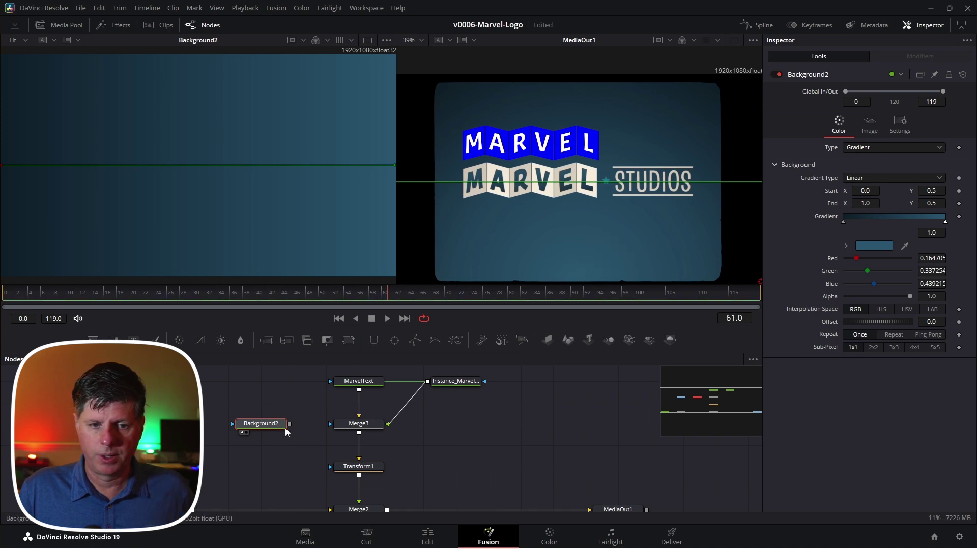
Step: Angle the linear gradient diagonally, placing its start at about X 0.25, Y 0.73 and its end at about X 0.61, Y 0.19
scroll(116, 184, "down", 1)
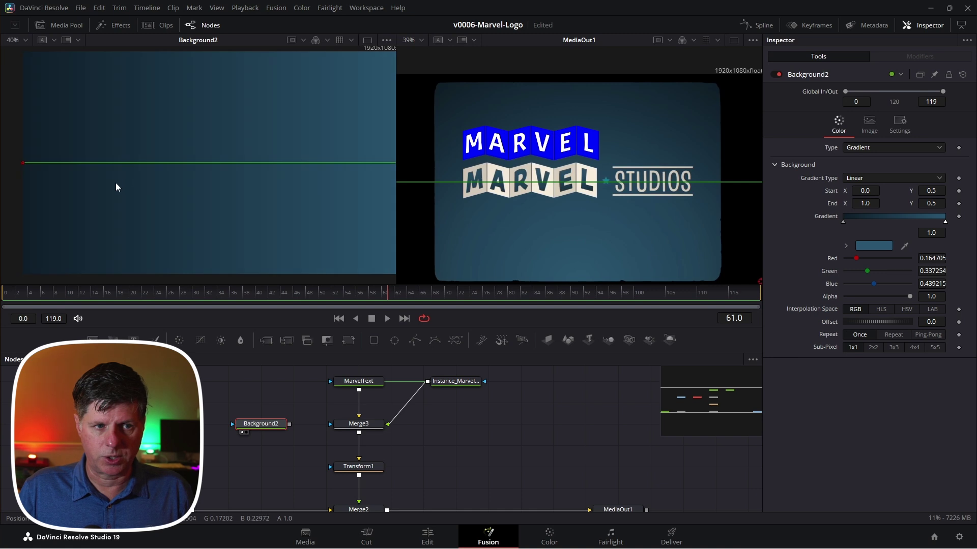
left_click_drag(25, 164, 124, 113)
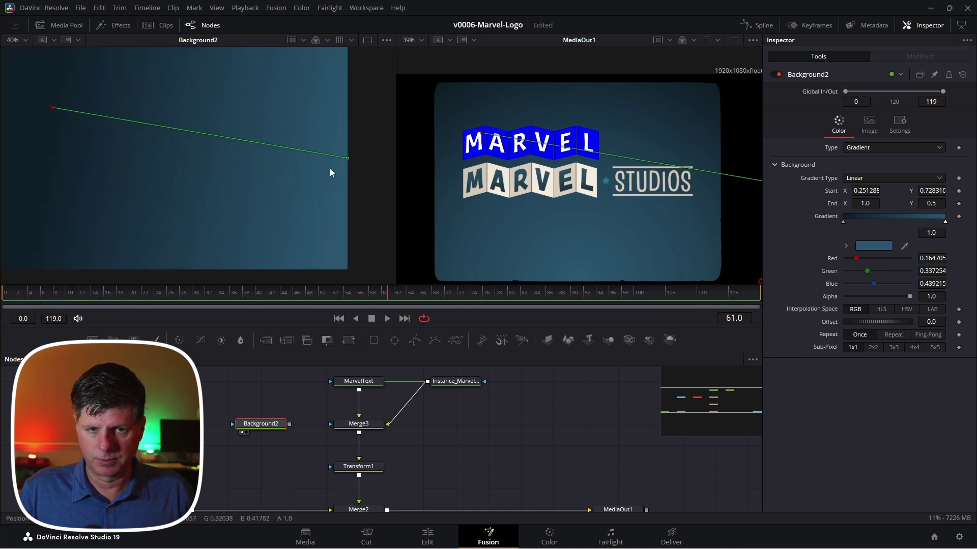
left_click_drag(348, 158, 191, 226)
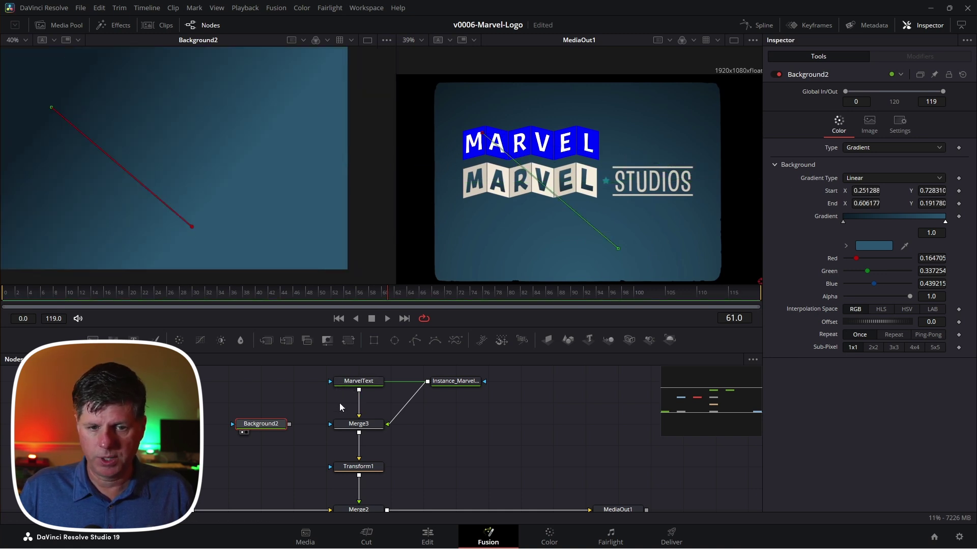
Step: Change the gradient type to Radial and move its start point to the frame's lower edge at about X 0.58, Y 0.02
left_click(863, 177)
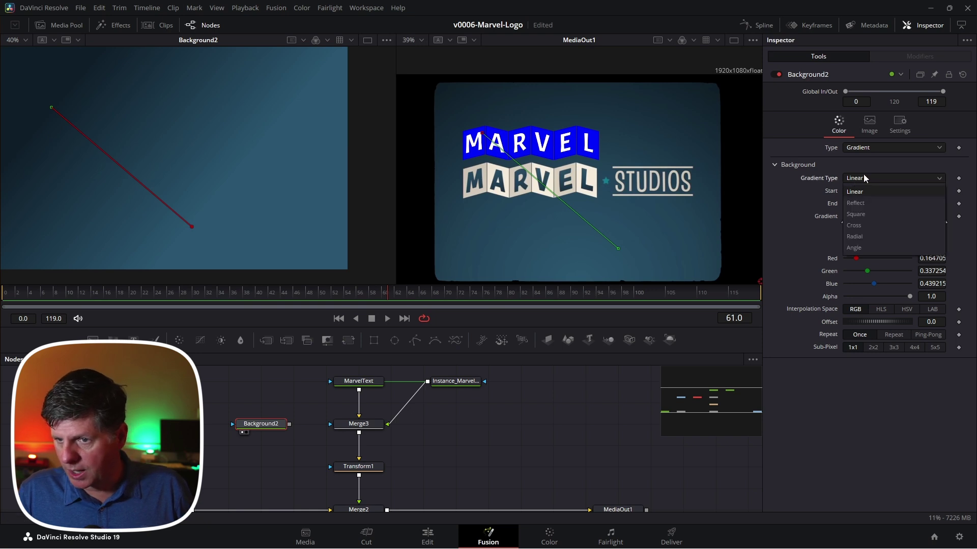
left_click(874, 237)
left_click_drag(51, 107, 182, 264)
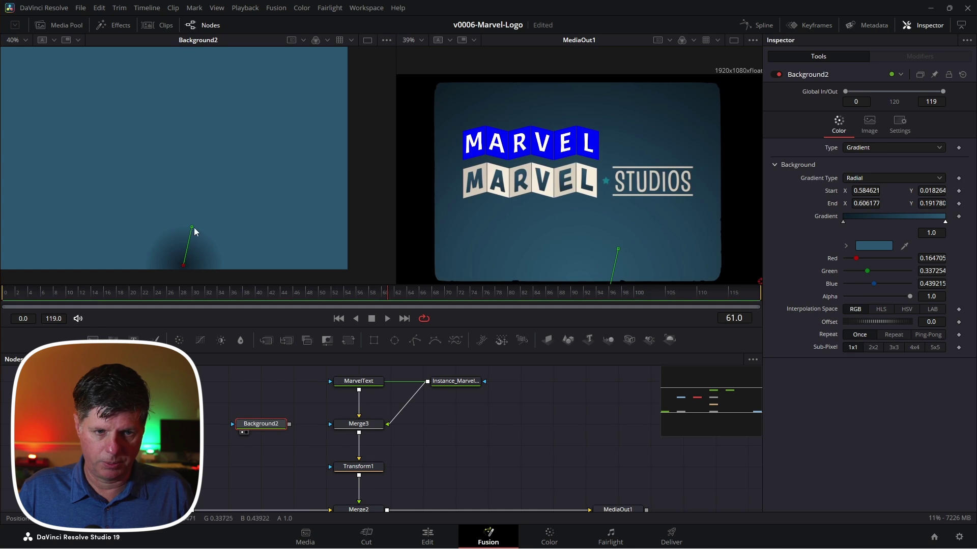
Step: Span the radial gradient from about X 0.56, Y 0.01 to X 0.56, Y 0.99 and swap the order of its two colours
left_click_drag(191, 224, 174, 51)
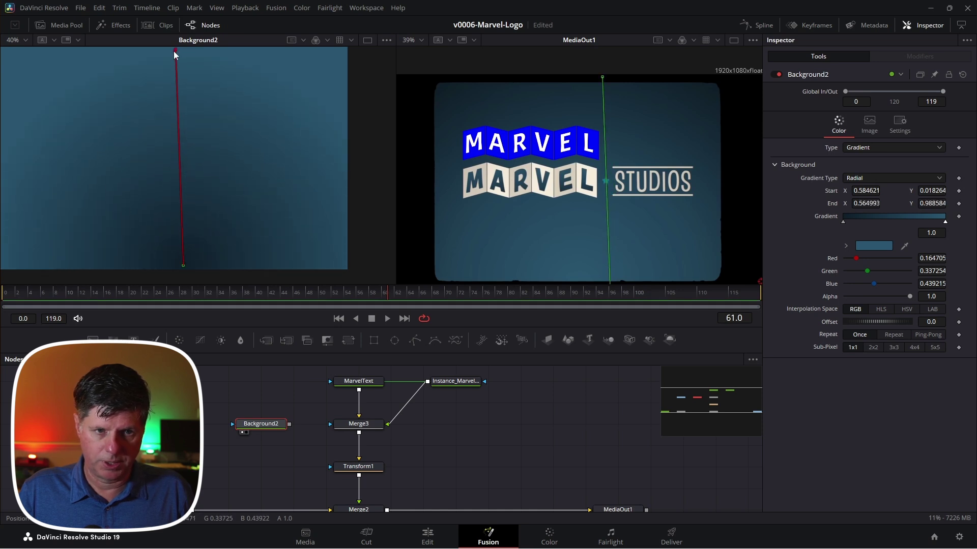
left_click_drag(182, 264, 173, 265)
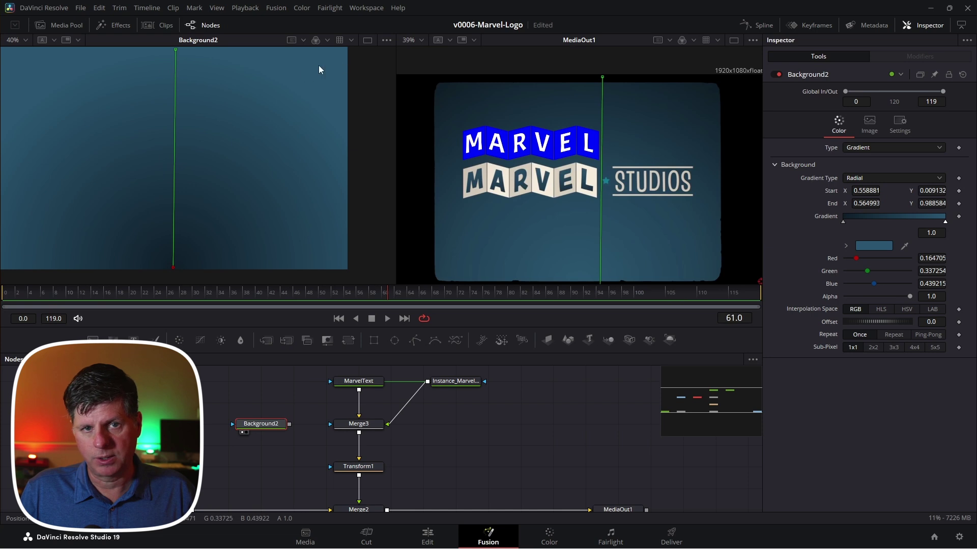
left_click_drag(844, 222, 958, 224)
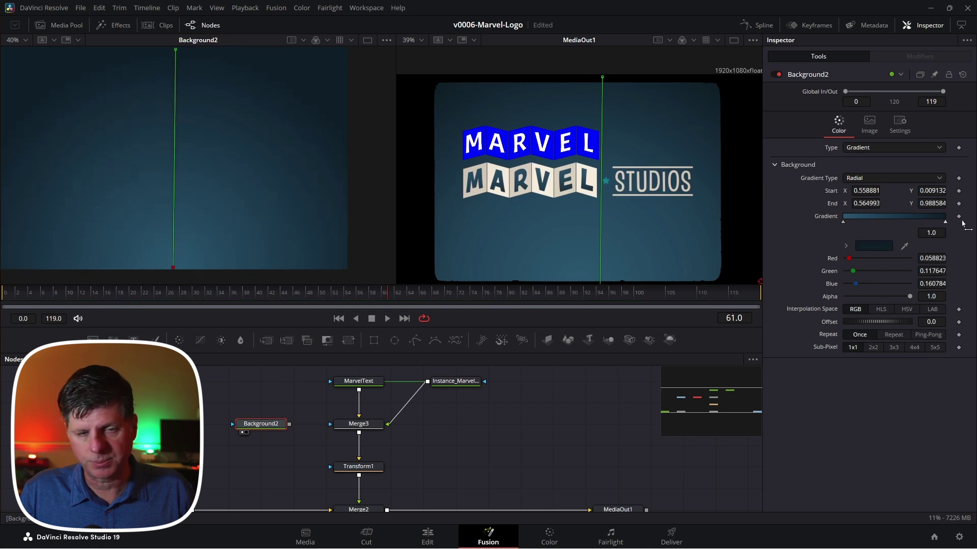
Step: Centre the gradient horizontally at about X 0.51, with its start on the frame's lower edge and its end well above the upper edge
scroll(245, 195, "down", 2)
left_click_drag(194, 86, 181, 68)
left_click_drag(193, 246, 181, 248)
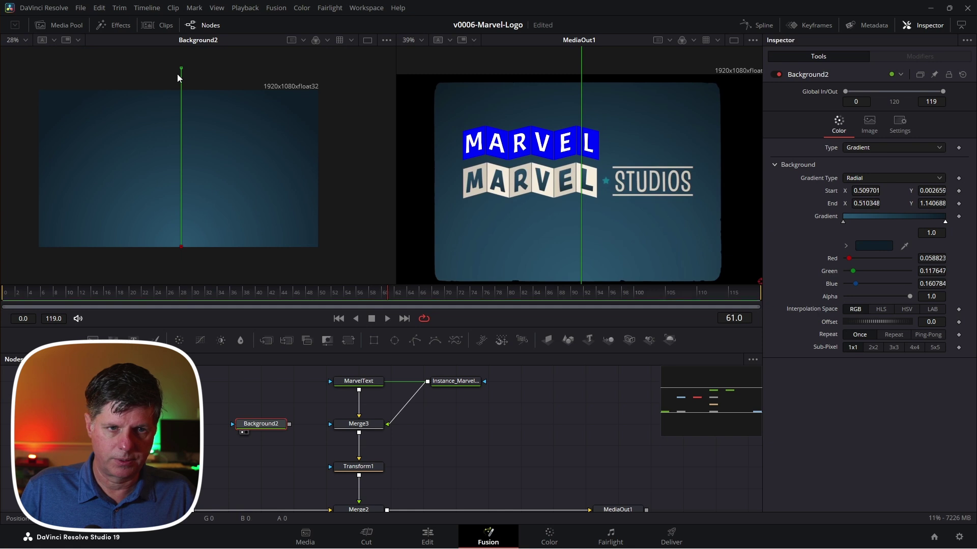
left_click_drag(181, 68, 180, 60)
Step: Merge Background2 over the base image ahead of Merge2, so the gradient covers the reference behind the MARVEL text
left_click_drag(290, 429, 193, 514)
scroll(569, 145, "up", 2)
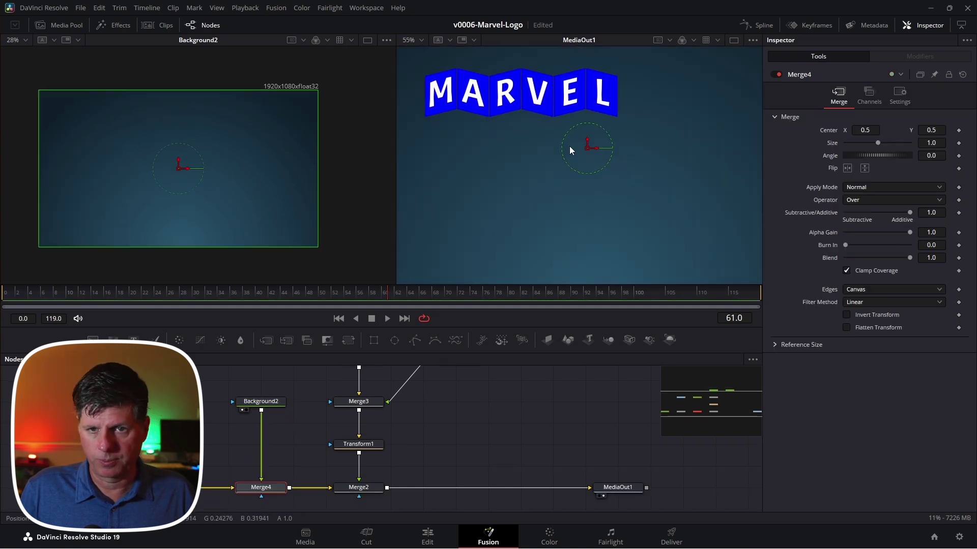
scroll(569, 145, "up", 1)
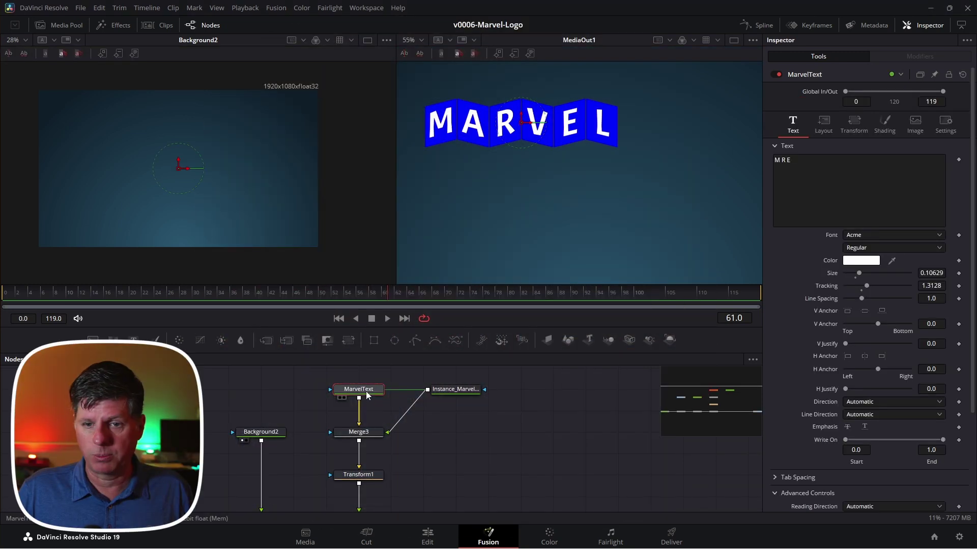
Step: Set the MarvelText letter colour to black
left_click(865, 260)
left_click(368, 208)
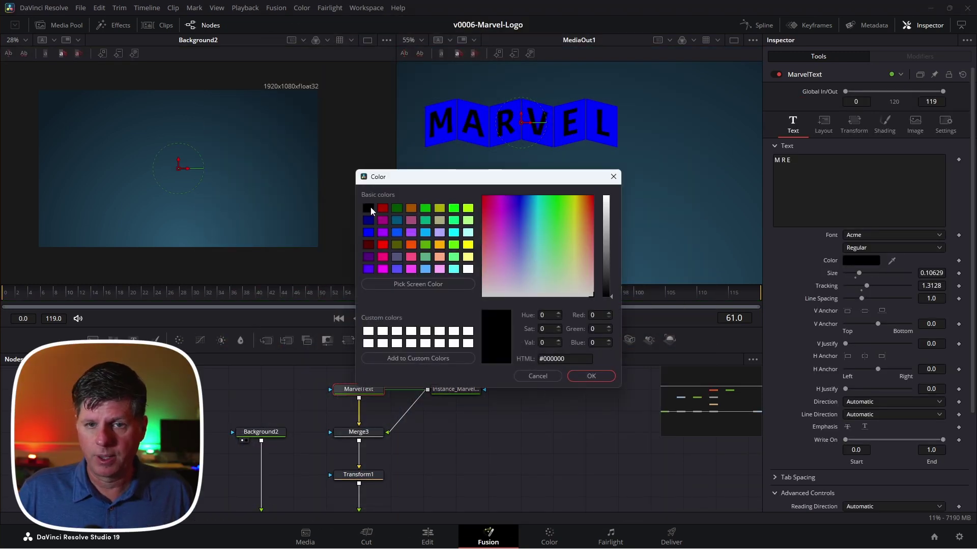
left_click(603, 377)
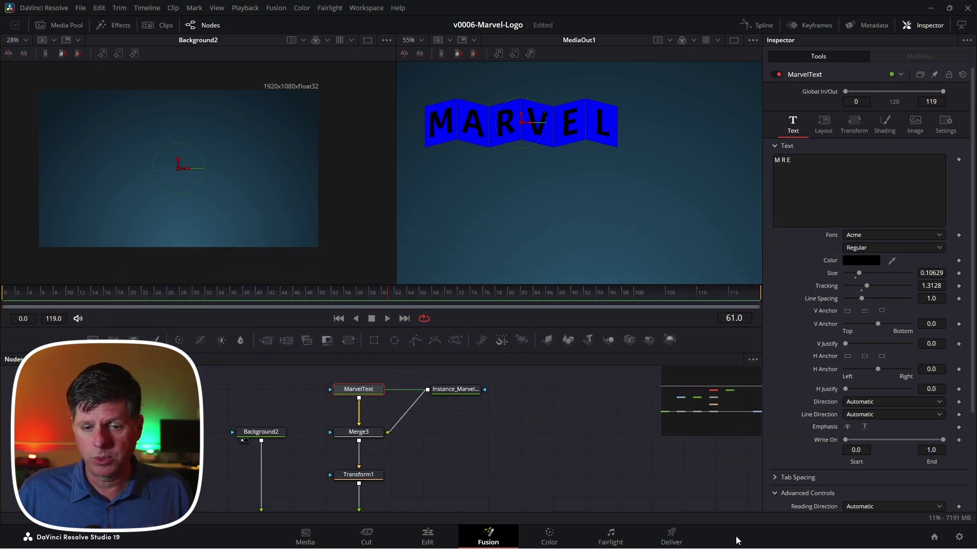
Step: Change the Blue Border shading element of the instanced Marvel text to white (#ffffff)
left_click(455, 390)
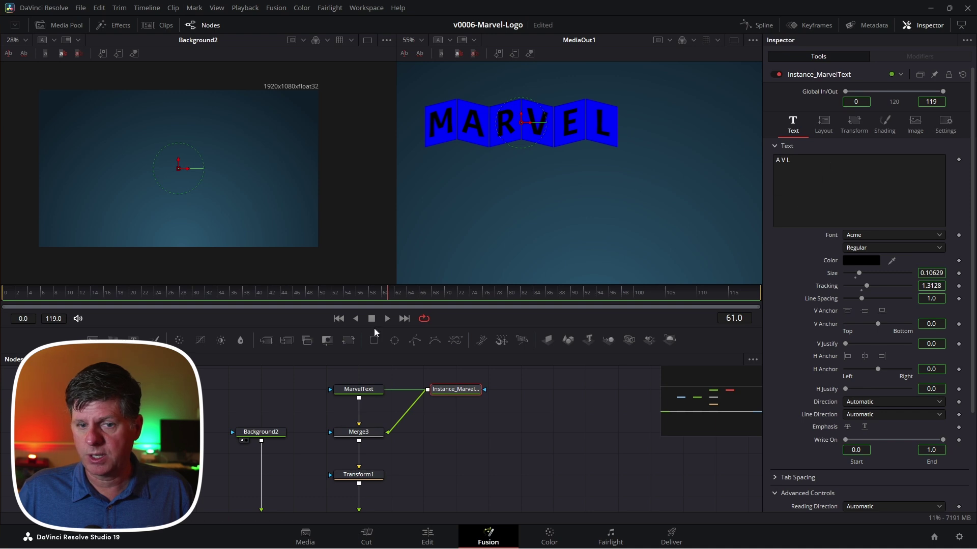
left_click(884, 124)
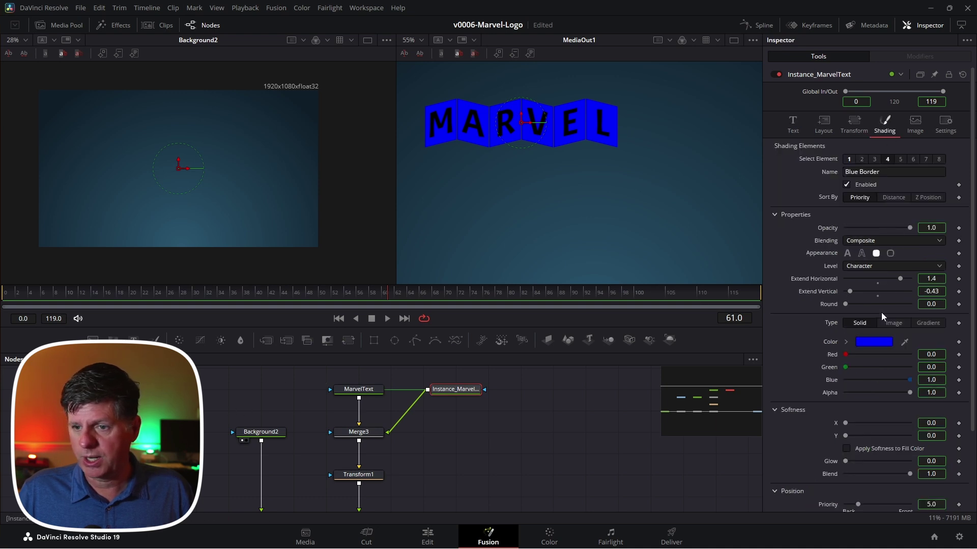
left_click(877, 342)
left_click_drag(572, 215, 584, 186)
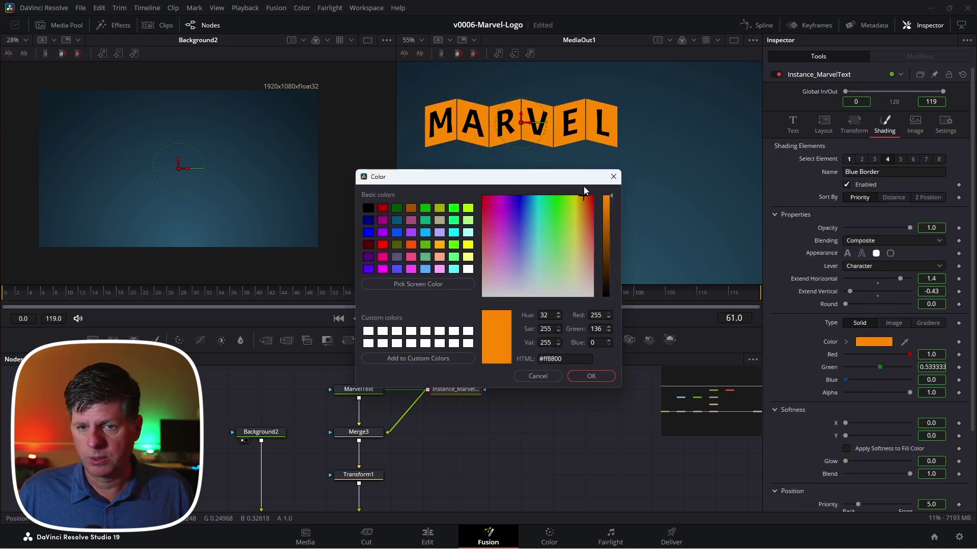
left_click_drag(564, 272, 598, 299)
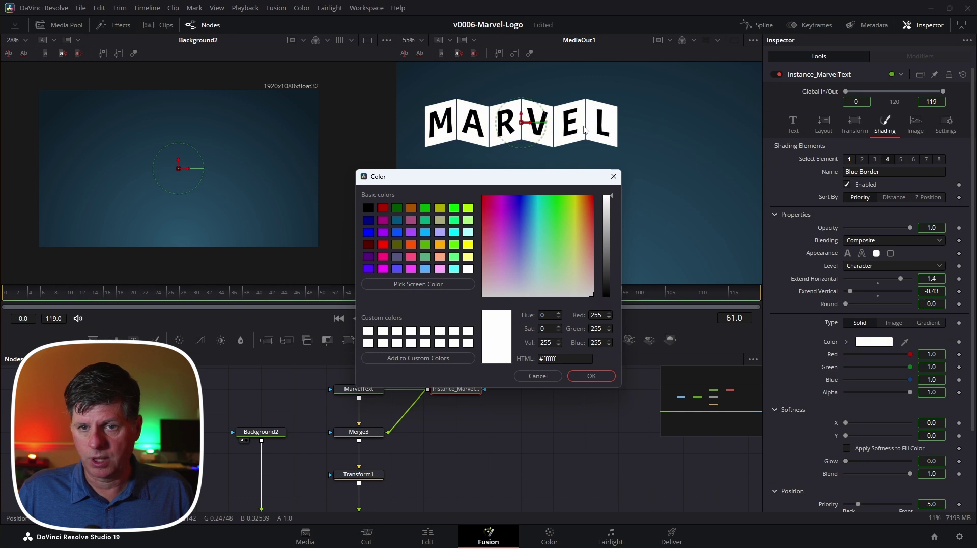
left_click(591, 377)
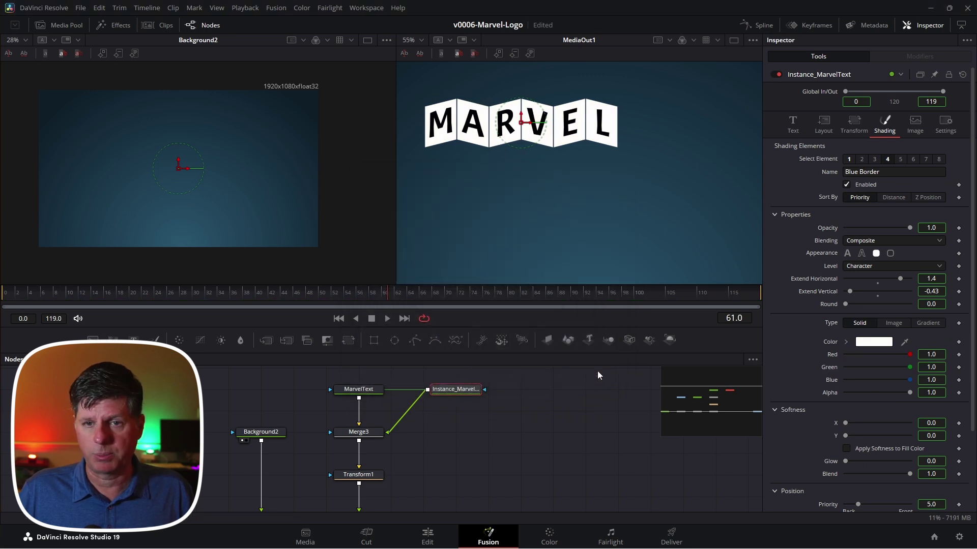
Step: Add another Background node beside Merge3, show it in the first viewer, and give it a solid dark red colour
left_click_drag(273, 422, 400, 451)
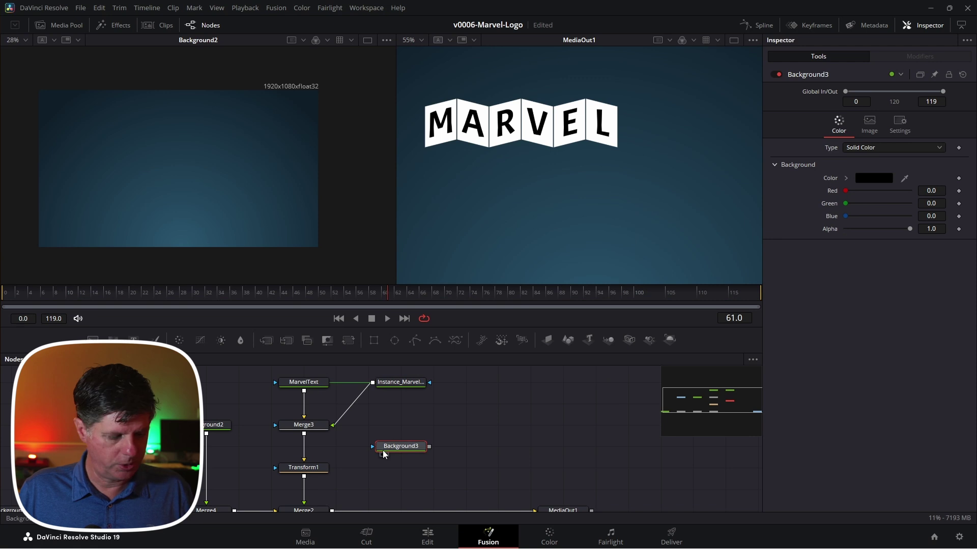
left_click(381, 454)
left_click(873, 178)
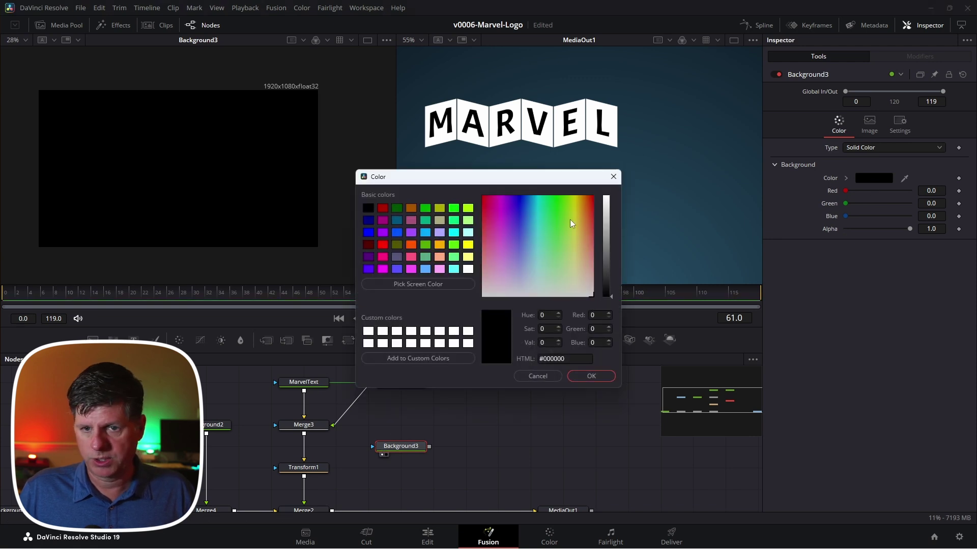
left_click_drag(573, 224, 607, 227)
left_click(611, 206)
left_click(590, 224)
left_click(591, 375)
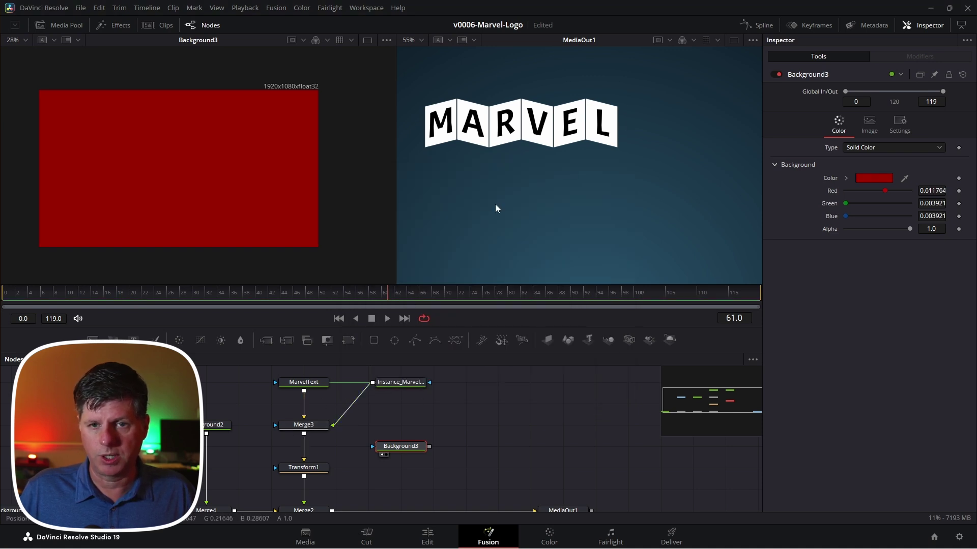
Step: Connect Merge3's output to Background3 as its mask
left_click_drag(304, 433, 409, 447)
scroll(187, 118, "up", 3)
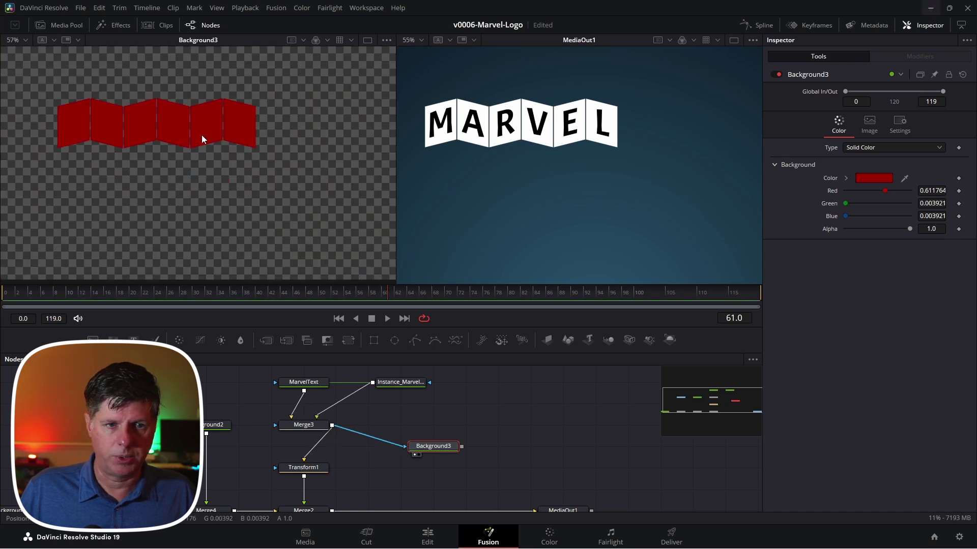
scroll(201, 137, "up", 2)
scroll(186, 166, "down", 2)
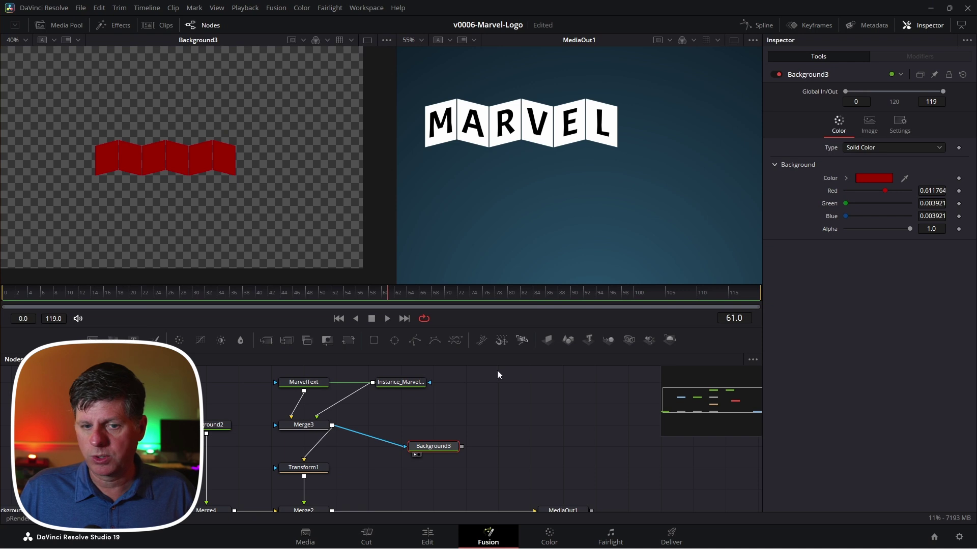
Step: Set Background3's mask channel to Luminance so the black letters are cut out of the panels
left_click(900, 122)
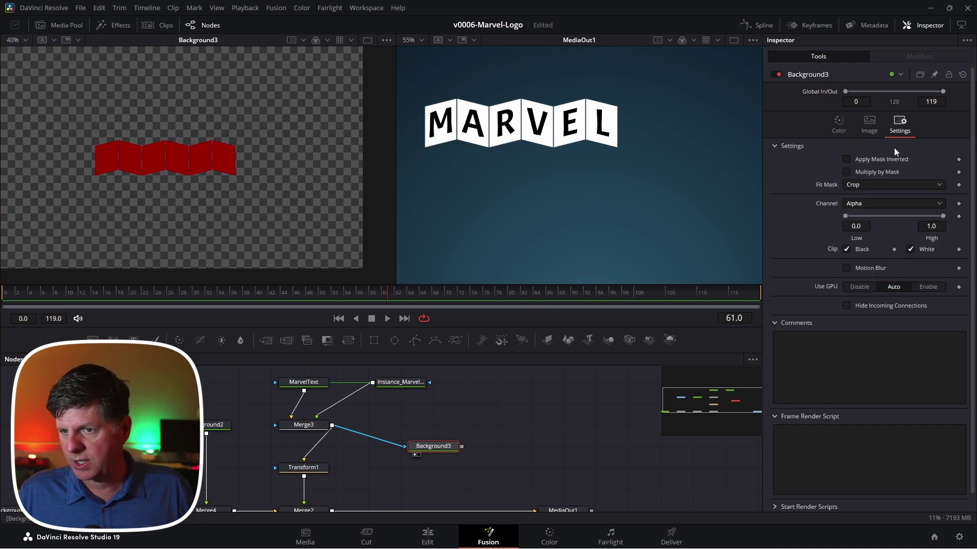
left_click(872, 205)
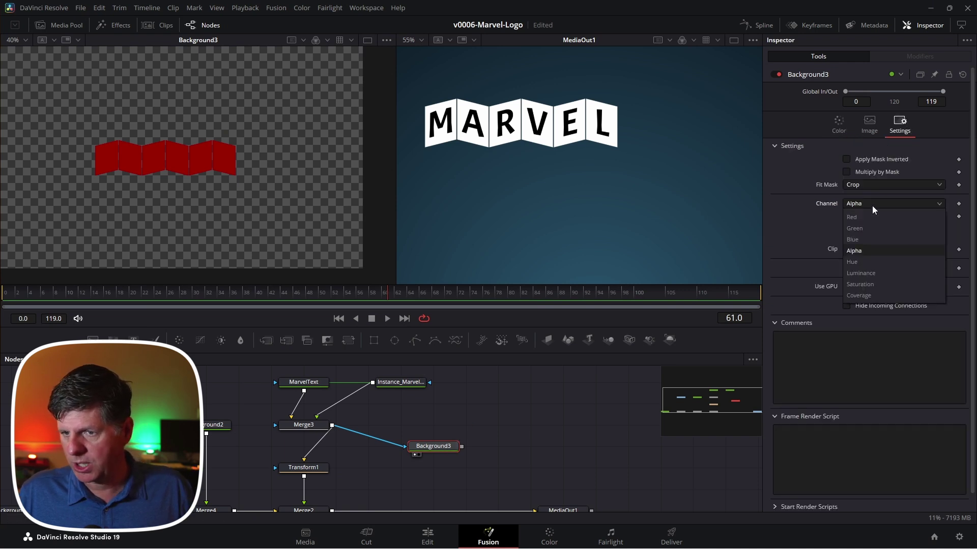
left_click(868, 269)
scroll(247, 145, "up", 2)
scroll(233, 95, "up", 1)
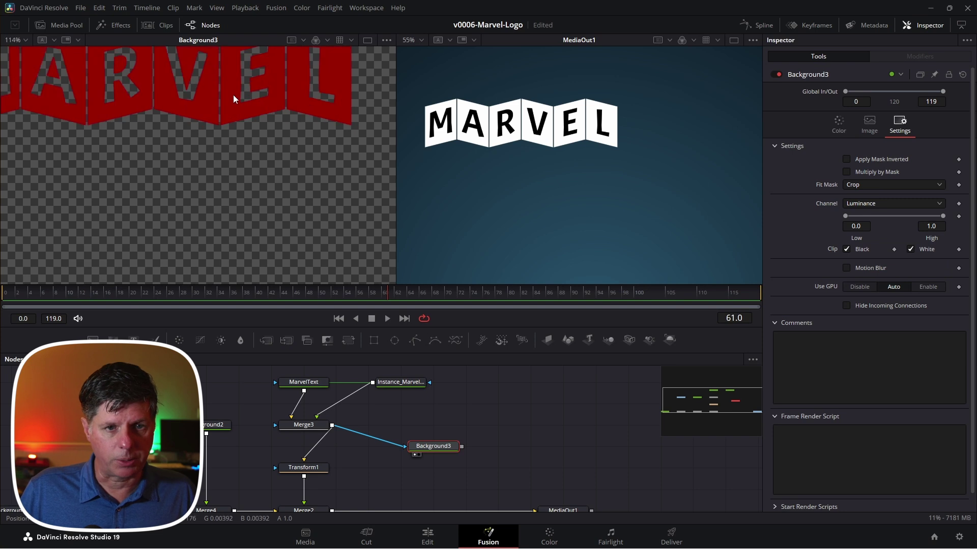
scroll(236, 94, "down", 1)
scroll(230, 129, "up", 2)
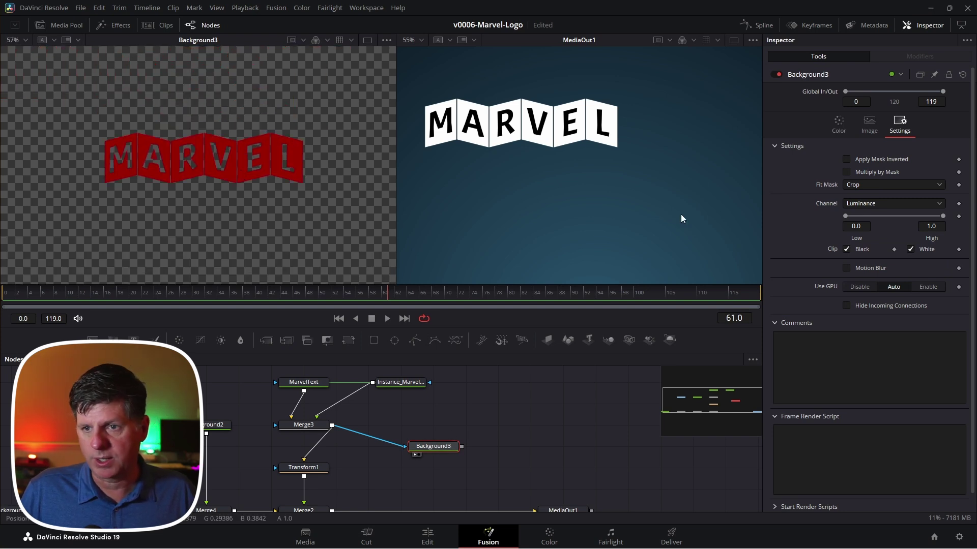
Step: Change Background3's solid colour to white
left_click(837, 126)
left_click(867, 178)
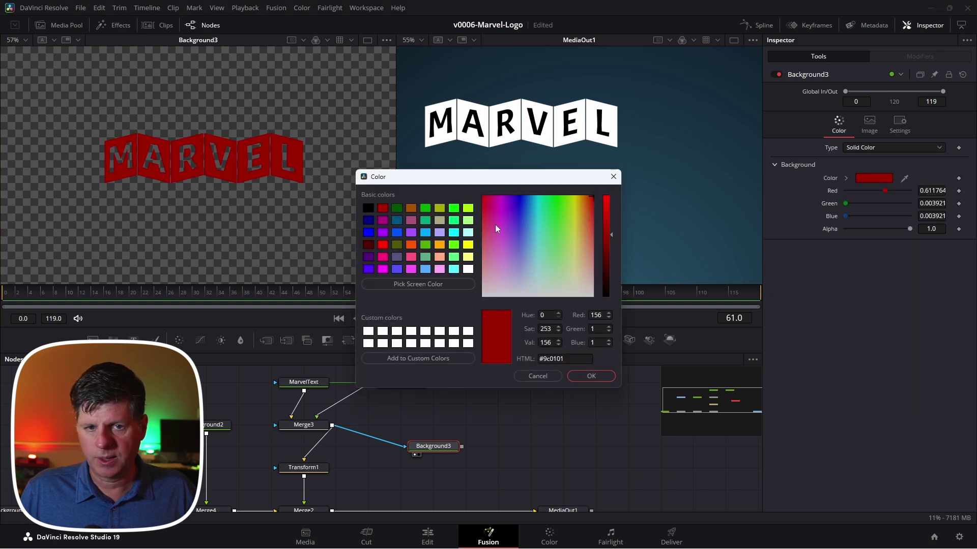
left_click_drag(495, 224, 594, 297)
left_click(606, 243)
left_click_drag(606, 243, 606, 196)
left_click(591, 375)
Step: Feed Background3 into Transform1 in place of Merge3
left_click_drag(455, 447, 303, 464)
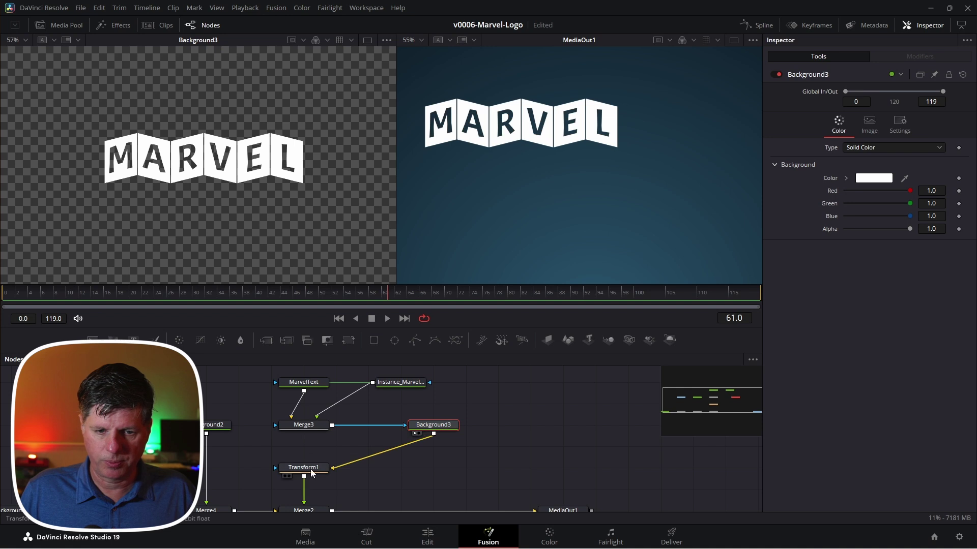
left_click(560, 510)
scroll(557, 511, "down", 1)
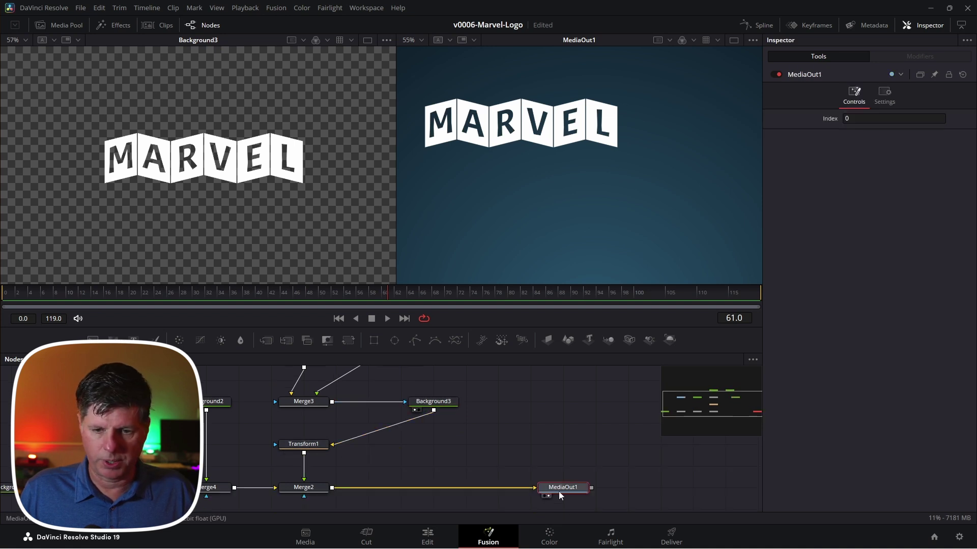
Step: Set Merge4's Blend to 0 to reveal the reference logo beneath the white MARVEL panels
left_click(217, 487)
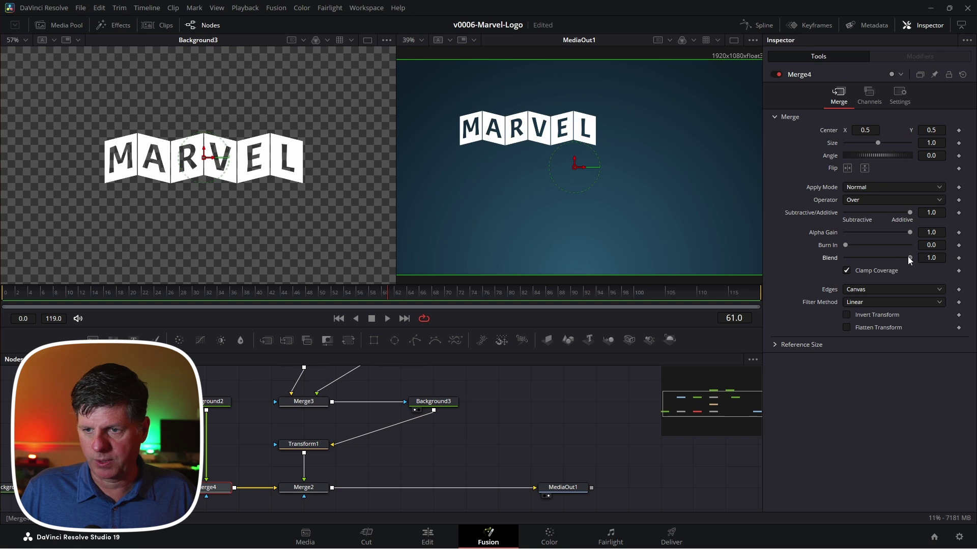
left_click_drag(908, 257, 844, 261)
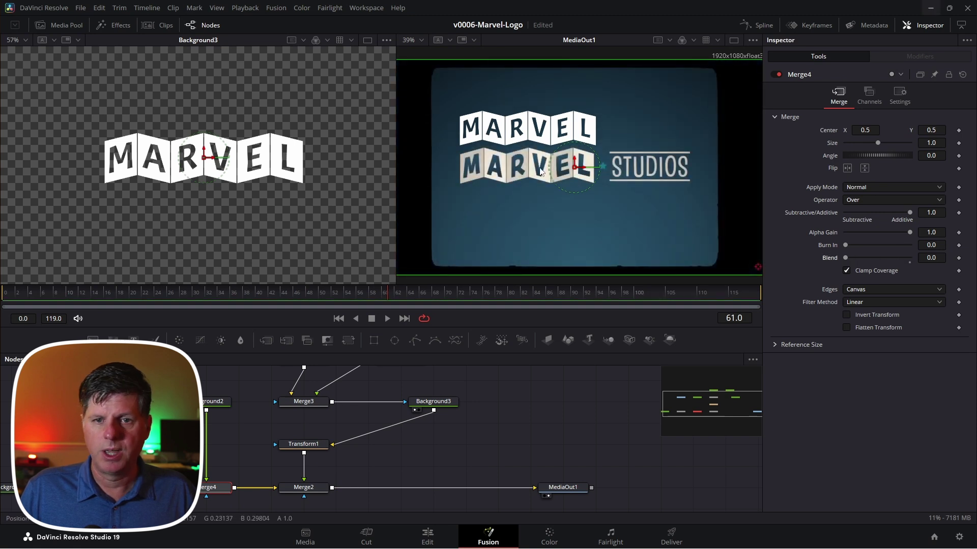
scroll(531, 165, "up", 5)
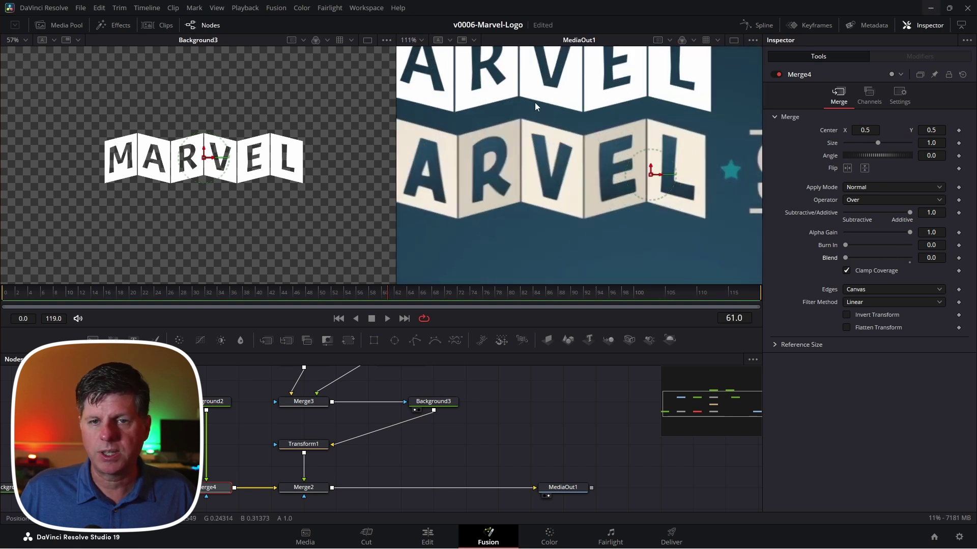
scroll(510, 140, "down", 4)
scroll(511, 139, "up", 4)
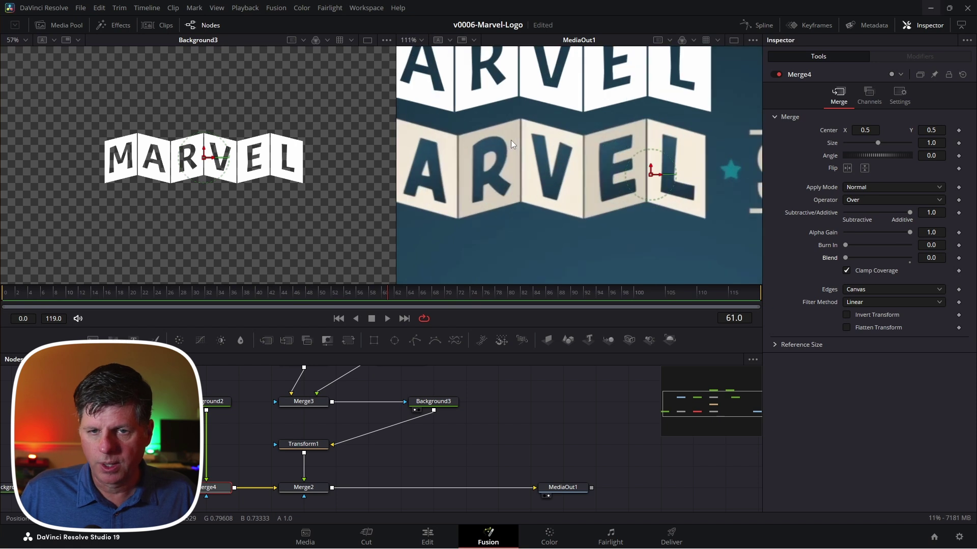
scroll(514, 140, "down", 2)
Step: Sample the cream colour of the reference logo's V panel as Background3's colour
left_click(426, 405)
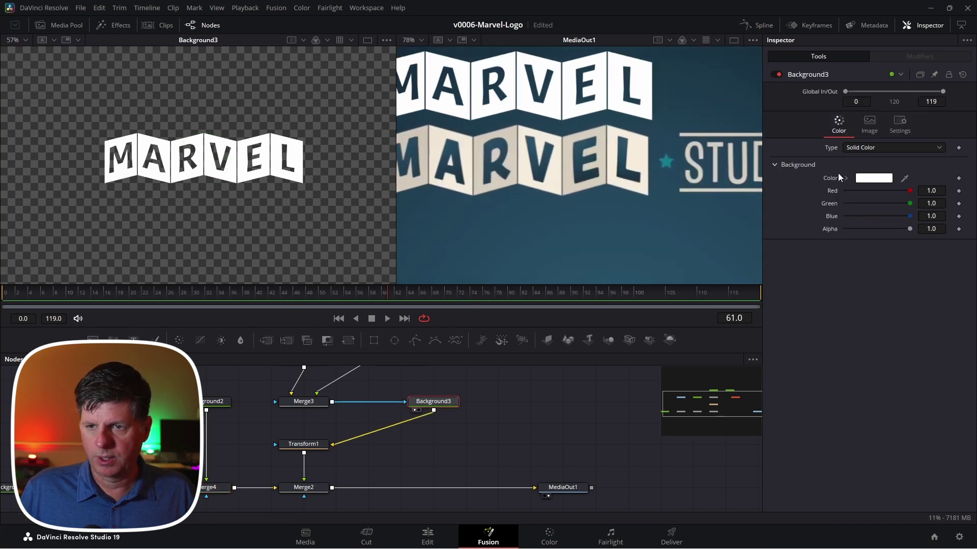
left_click_drag(905, 178, 524, 168)
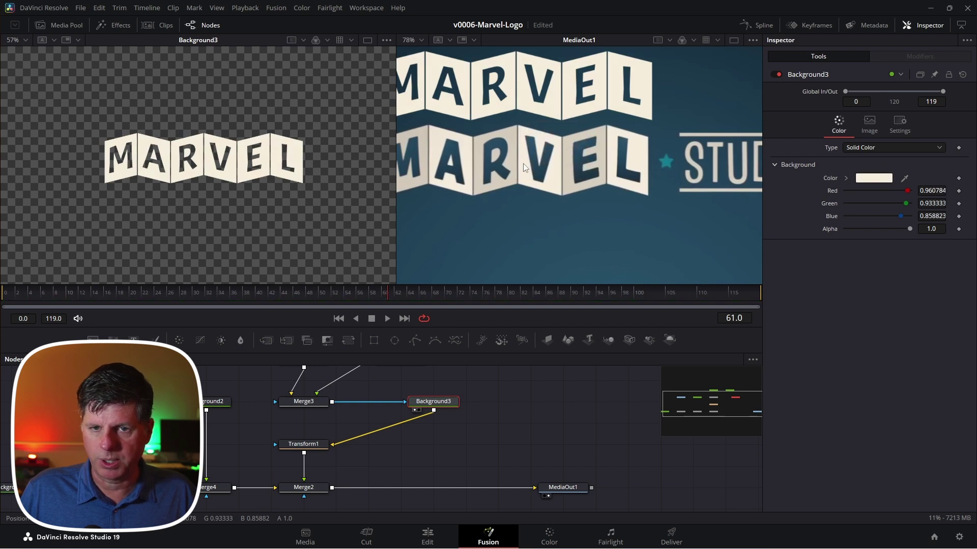
key("ctrl+f")
Step: Lower Merge2's Blend to 0.89 so the panels become slightly translucent
left_click(304, 487)
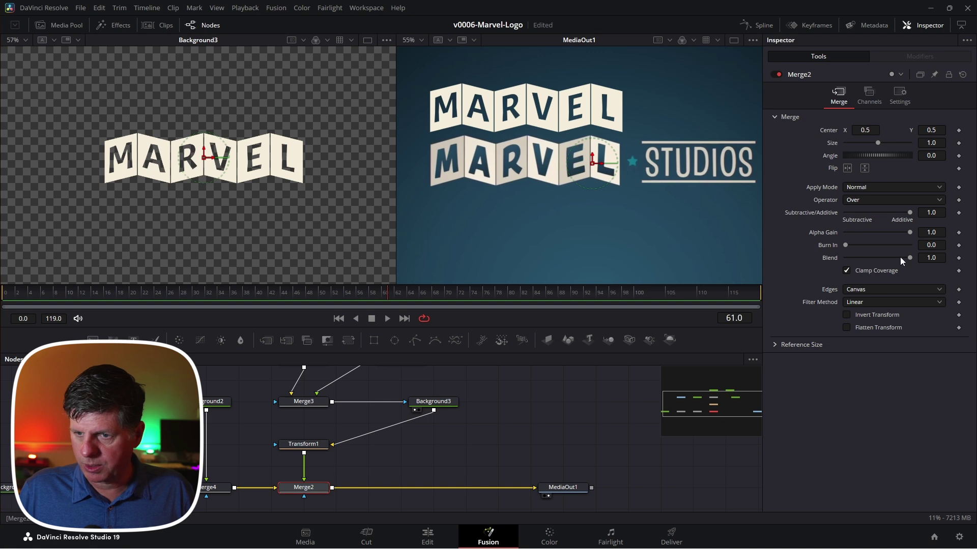
mouse_move(899, 257)
left_mouse_down()
mouse_move(890, 257)
mouse_move(901, 257)
left_mouse_up()
Step: Compare the recreated MARVEL panels with the reference logo up close, checking the panel tone, shading and letter edges
scroll(556, 159, "up", 4)
scroll(557, 160, "down", 5)
scroll(556, 160, "up", 3)
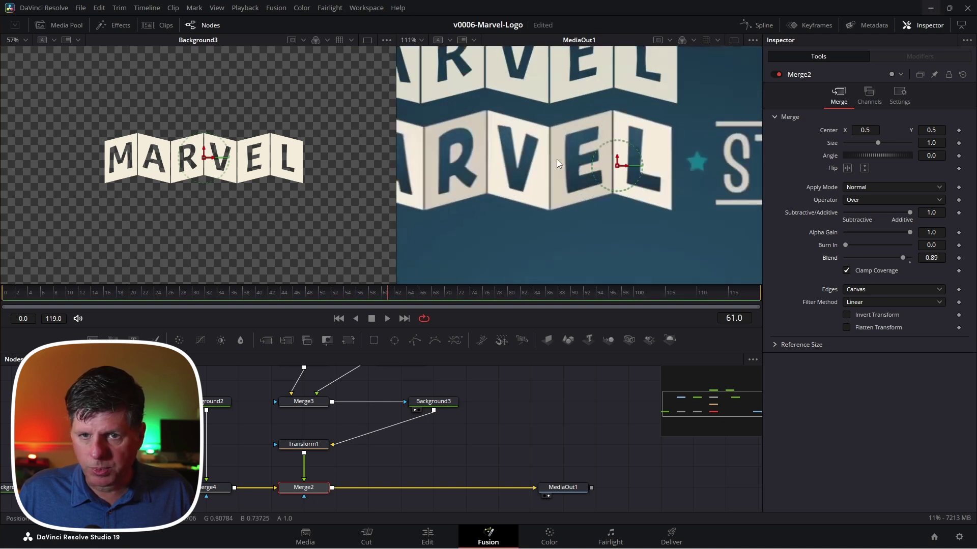
scroll(539, 130, "up", 3)
scroll(579, 227, "down", 4)
scroll(584, 209, "up", 4)
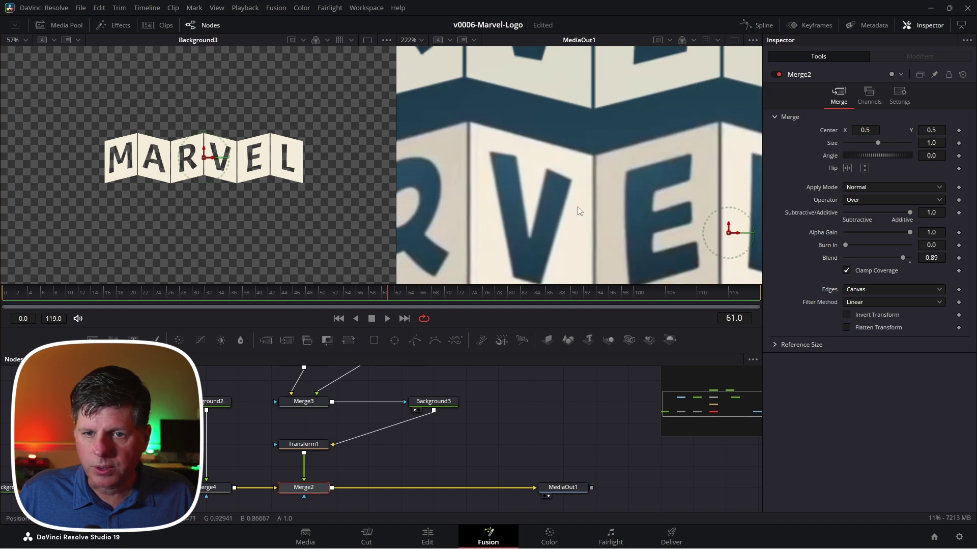
scroll(540, 131, "down", 4)
scroll(520, 95, "up", 3)
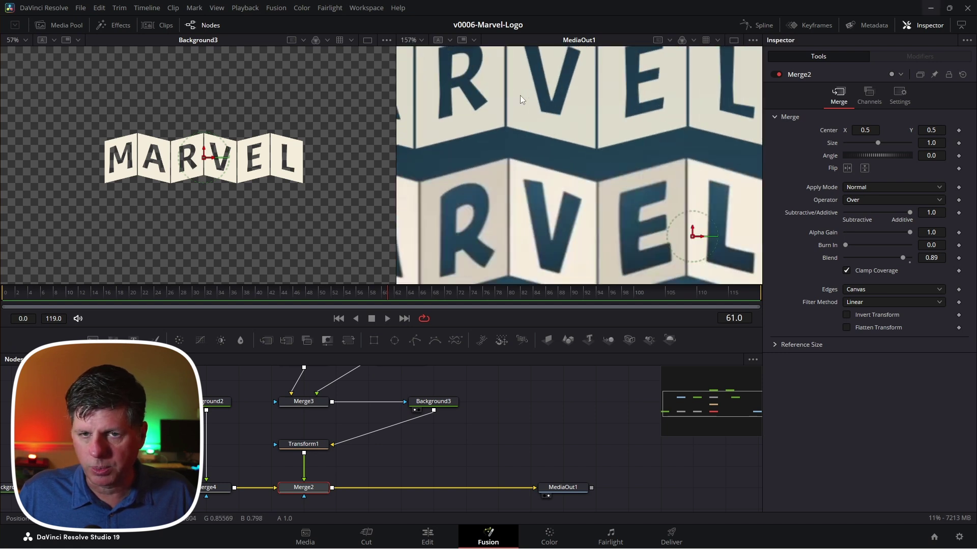
Step: Insert a Blur node between Merge3 and Background3 to soften the MARVEL panel and letter edges
scroll(519, 95, "up", 1)
scroll(577, 127, "down", 2)
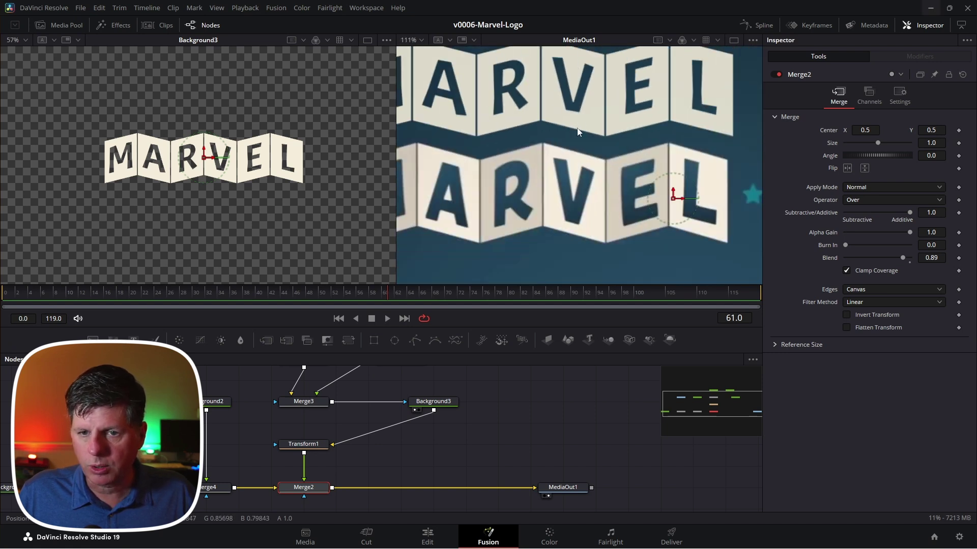
left_click(304, 404)
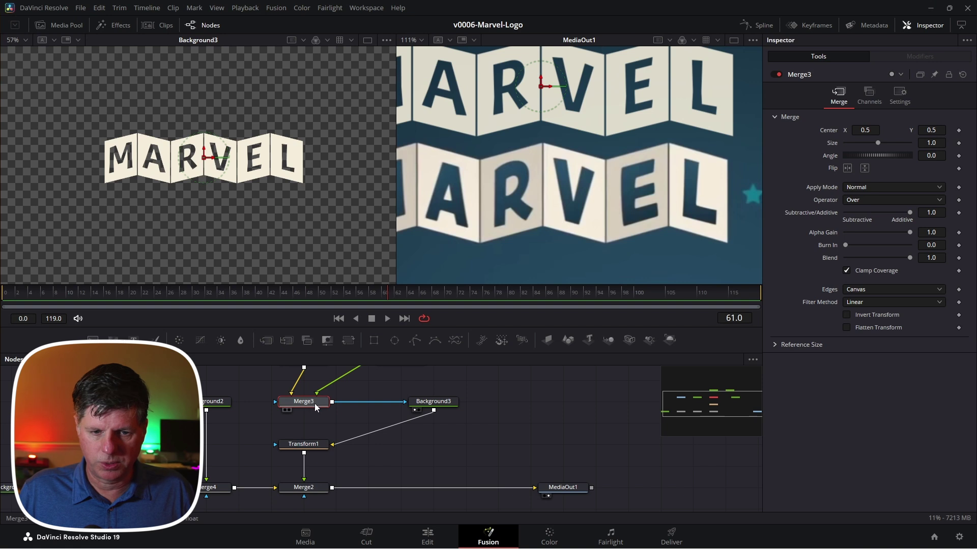
left_click(239, 342)
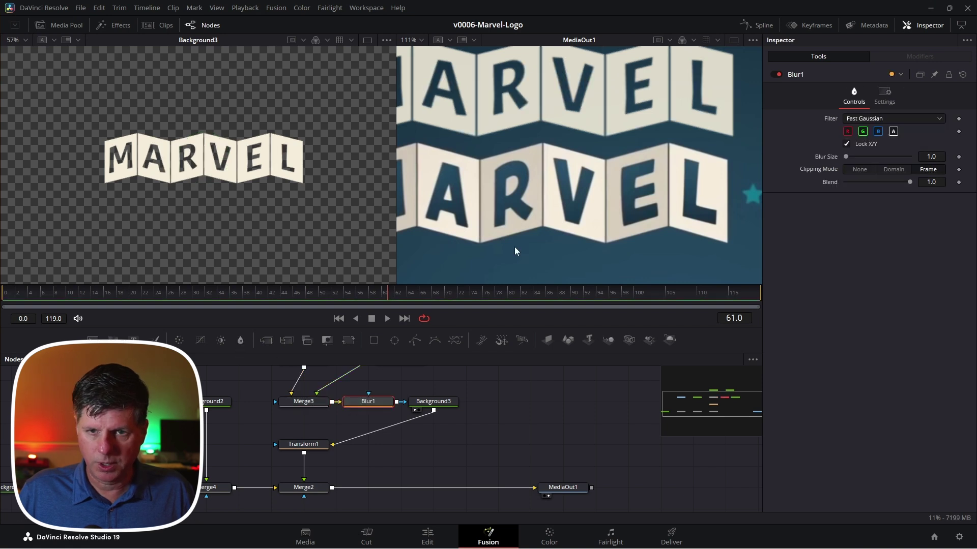
scroll(514, 247, "up", 3)
scroll(625, 102, "down", 3)
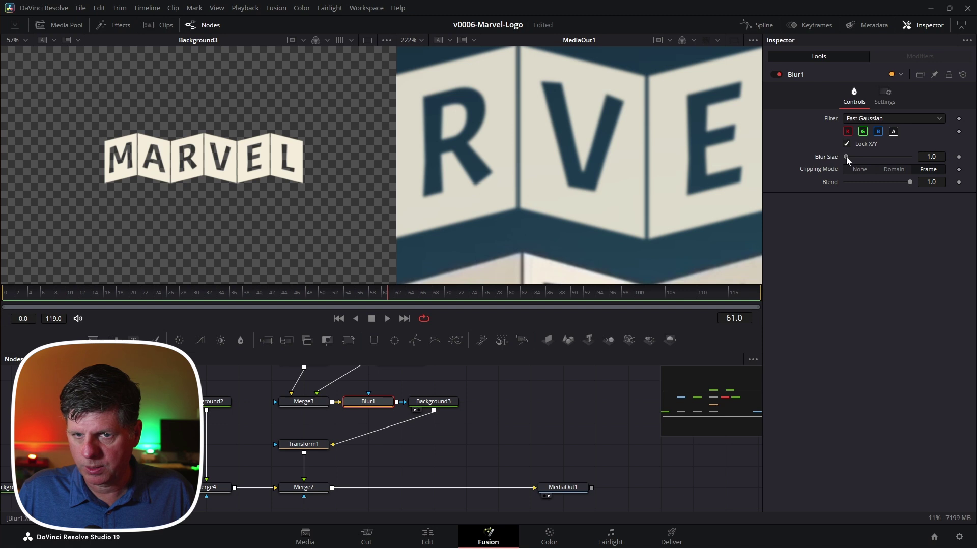
scroll(615, 161, "down", 3)
scroll(620, 160, "down", 4)
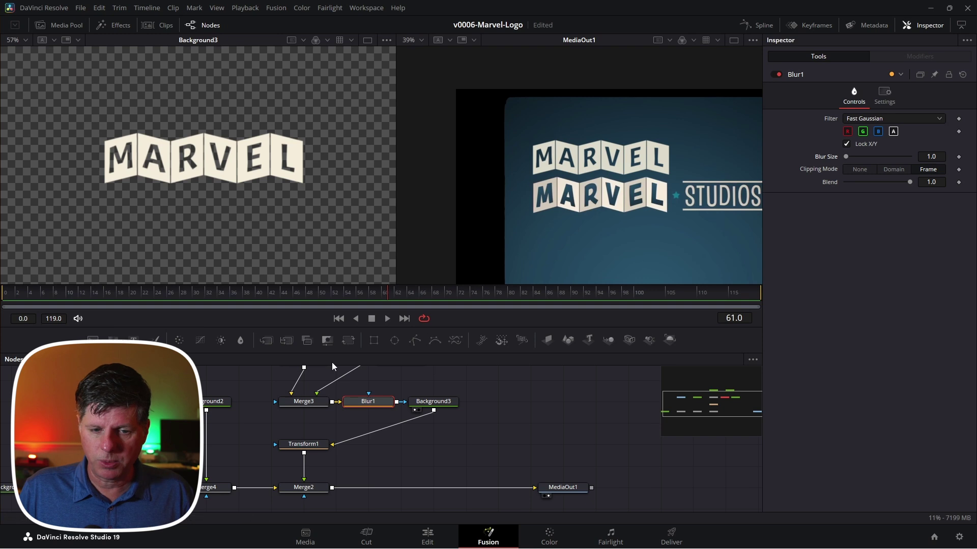
Step: Lower the recreated MARVEL panels onto the reference logo by setting Transform1's Center Y to 0.513
left_click(304, 444)
scroll(585, 168, "up", 3)
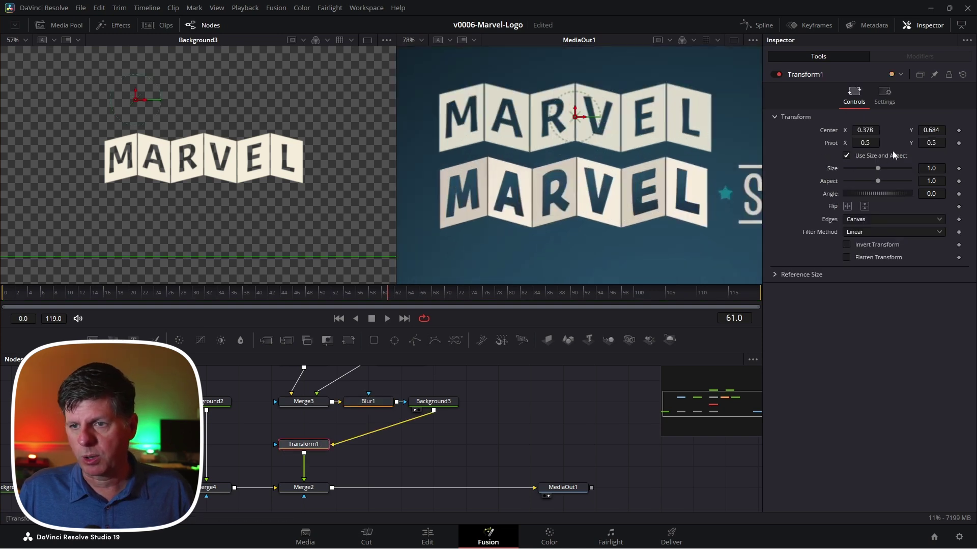
left_click_drag(942, 128, 898, 131)
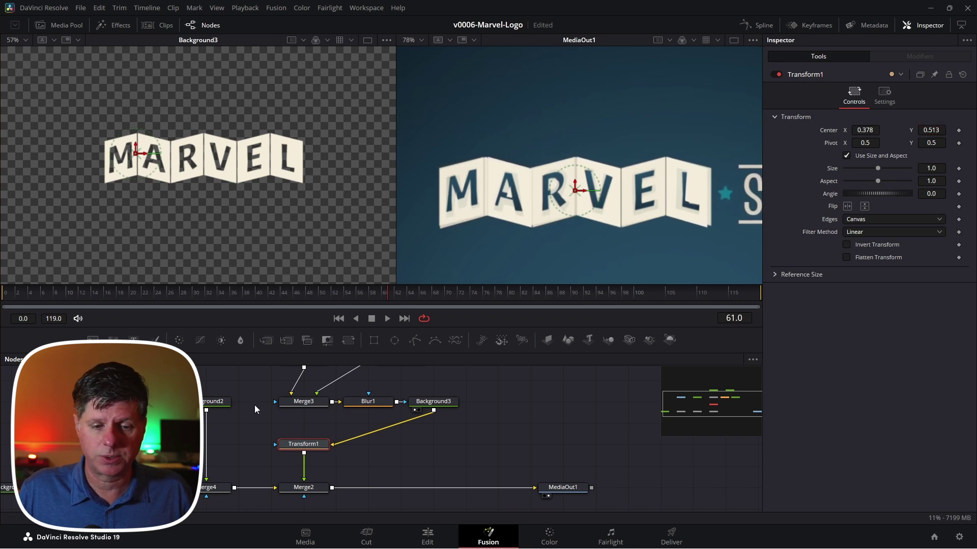
Step: Raise Merge4's Blend to 1.0 to hide the reference logo behind the blue gradient
left_click(206, 489)
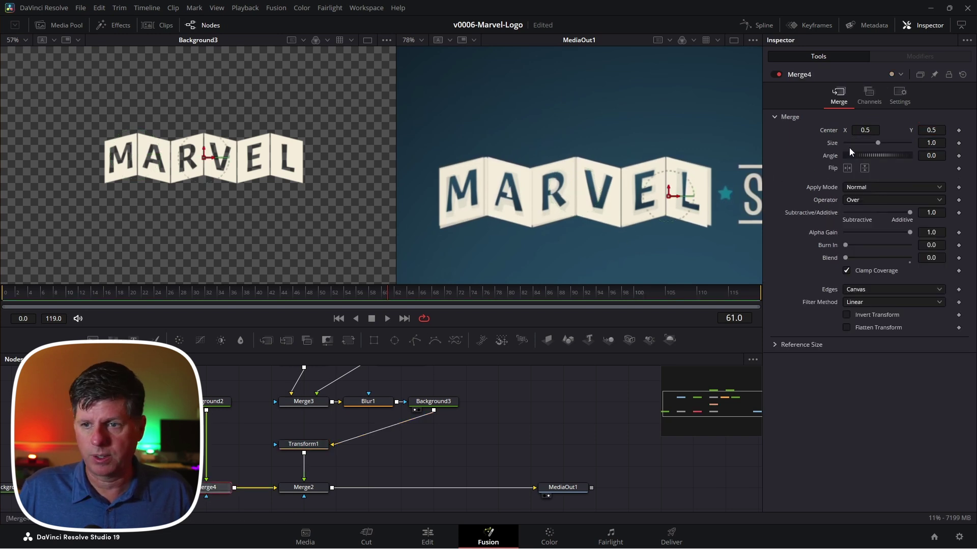
left_click_drag(846, 257, 925, 258)
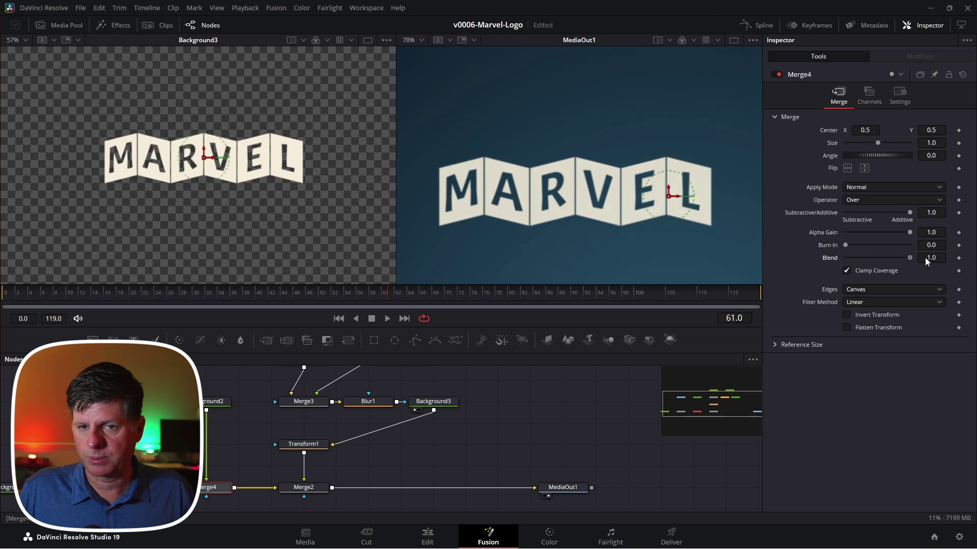
scroll(586, 180, "down", 3)
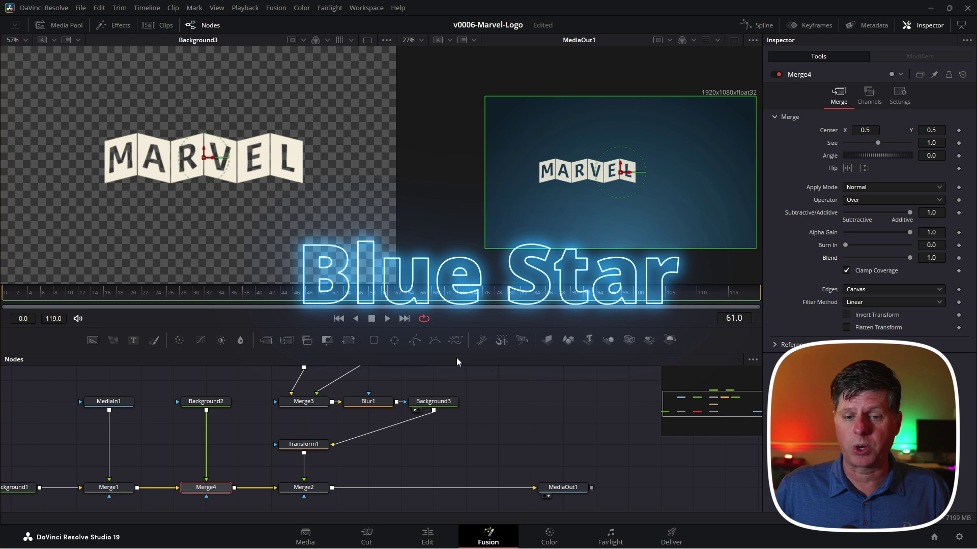
Step: Tidy the node graph by moving MediaOut1 farther from Merge2 and stacking MarvelText, Merge3, Blur1 and Background3 in a column above Transform1
left_click_drag(562, 489, 692, 489)
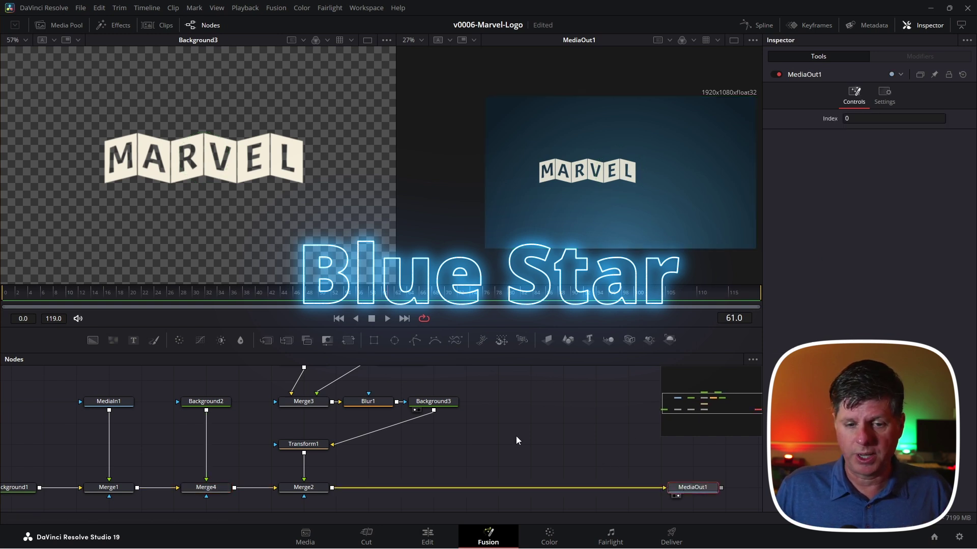
left_click_drag(516, 435, 413, 442)
scroll(413, 446, "down", 2)
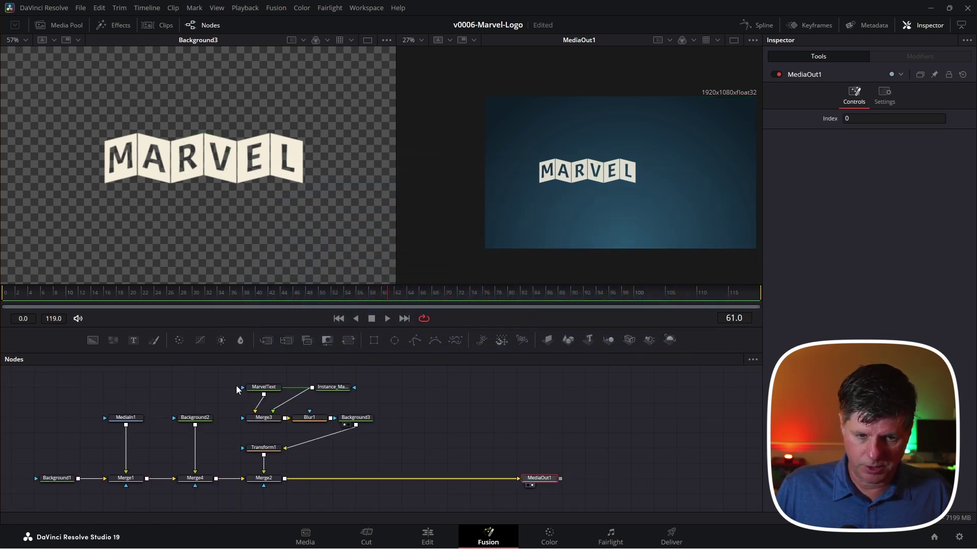
left_click_drag(264, 421, 263, 372)
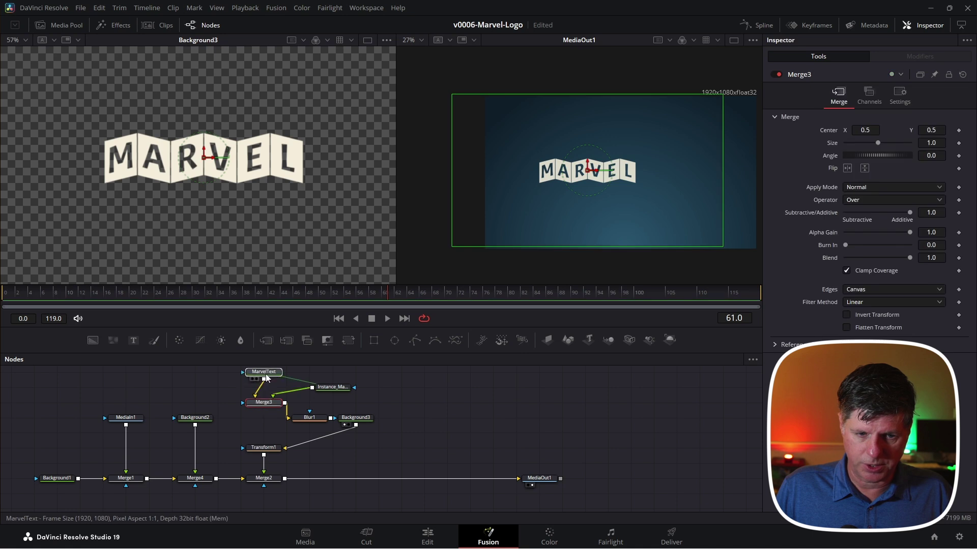
left_click_drag(334, 387, 333, 372)
left_click_drag(325, 421, 279, 421)
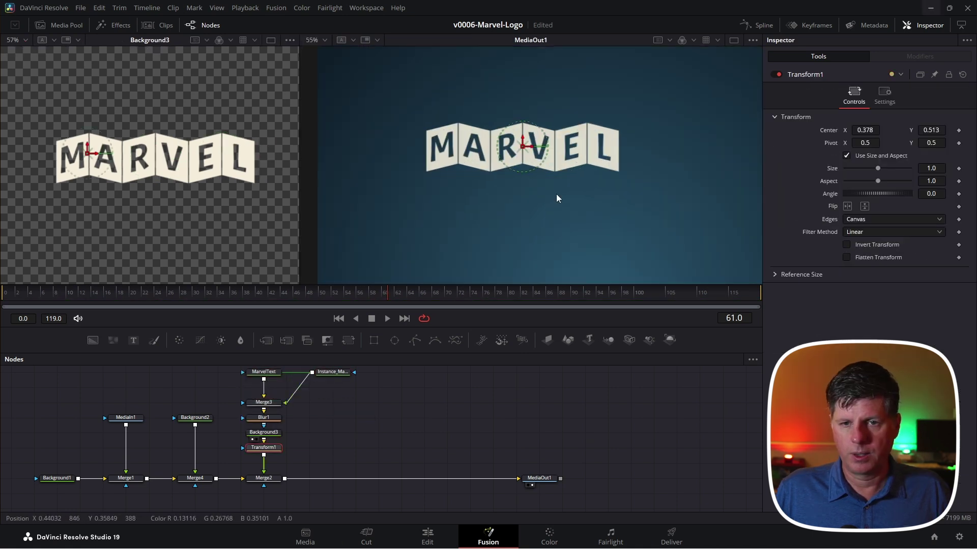
Step: Set Merge4's Blend to 0 to reveal the reference star and STUDIOS lettering beside the MARVEL panels
left_click(195, 479)
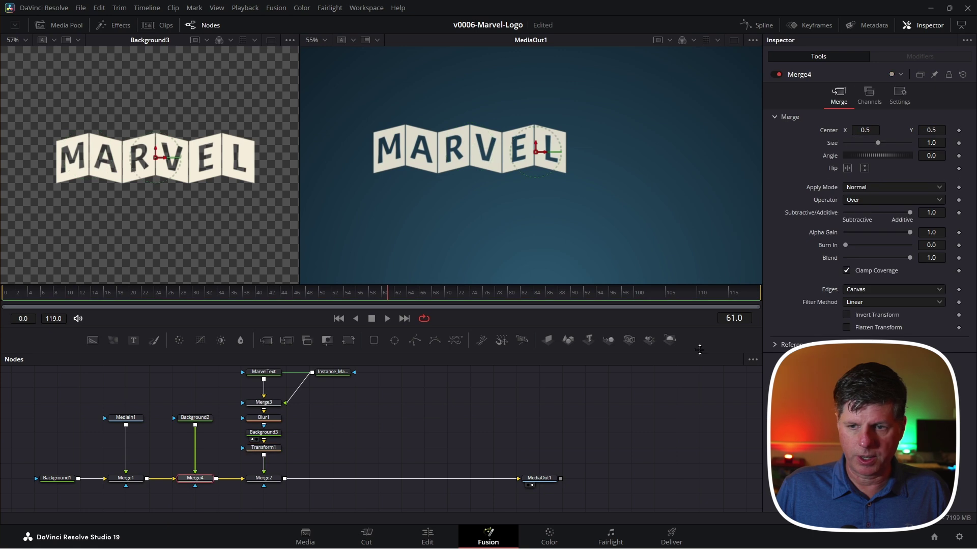
left_click_drag(909, 258, 817, 257)
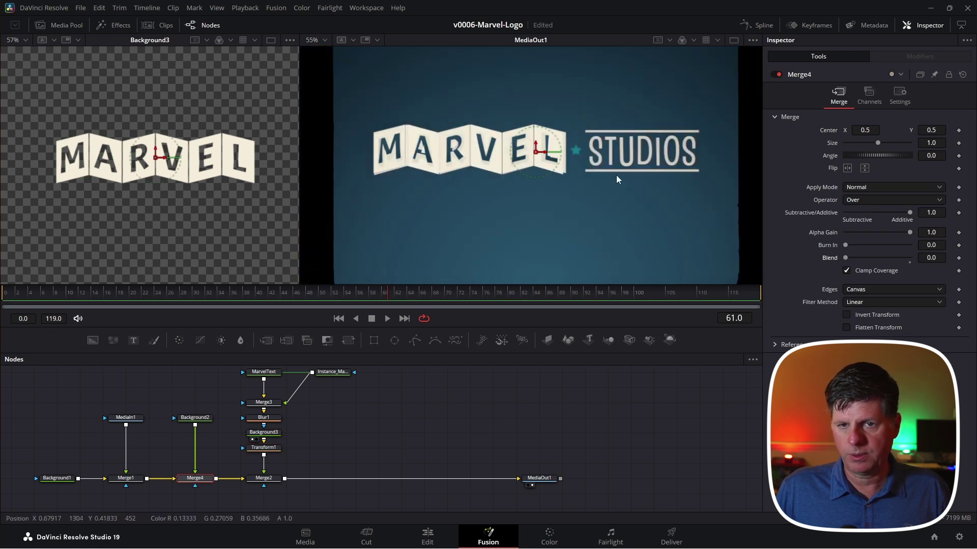
scroll(576, 169, "up", 5)
scroll(561, 147, "down", 3)
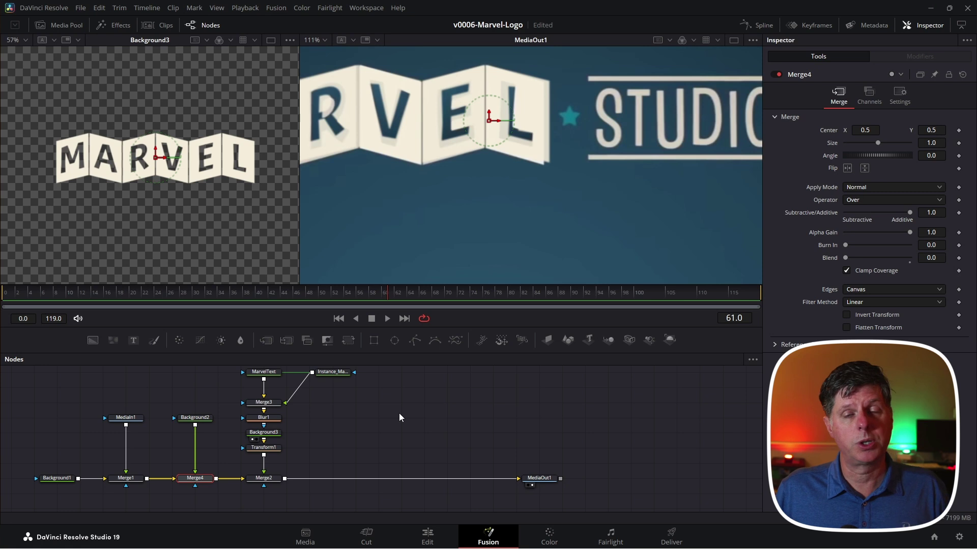
Step: Add an sStar shape node in the empty area of the node graph near Merge3
left_click(375, 408)
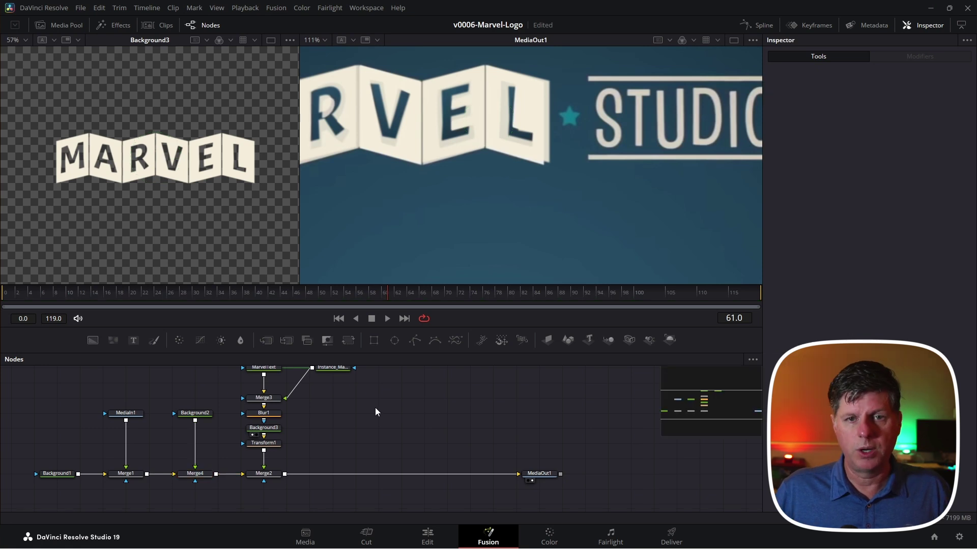
key("shift+space")
type("sstr")
key("BackSpace")
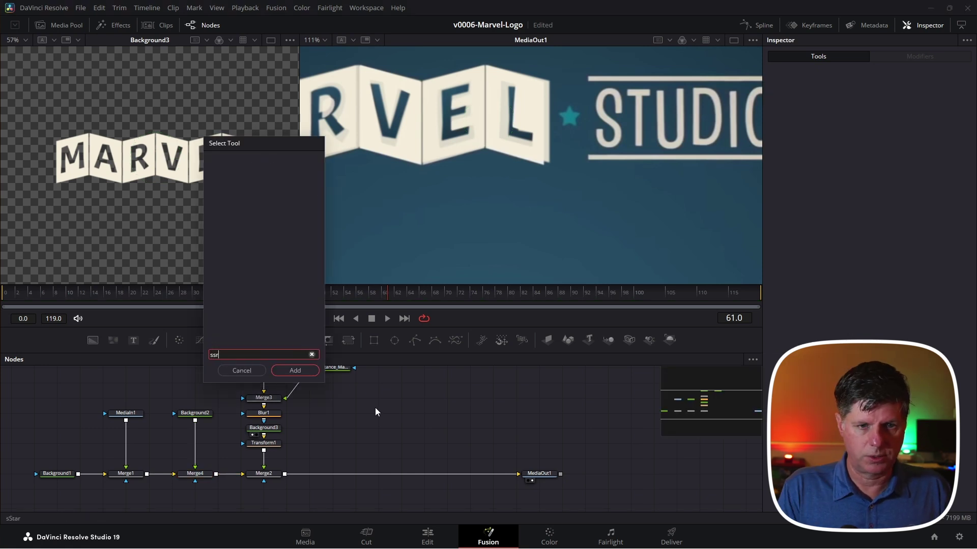
key("Return")
Step: Add an sRender node after sStar1 and merge its output over Merge2's result ahead of MediaOut1
key("shift+space")
type("srend")
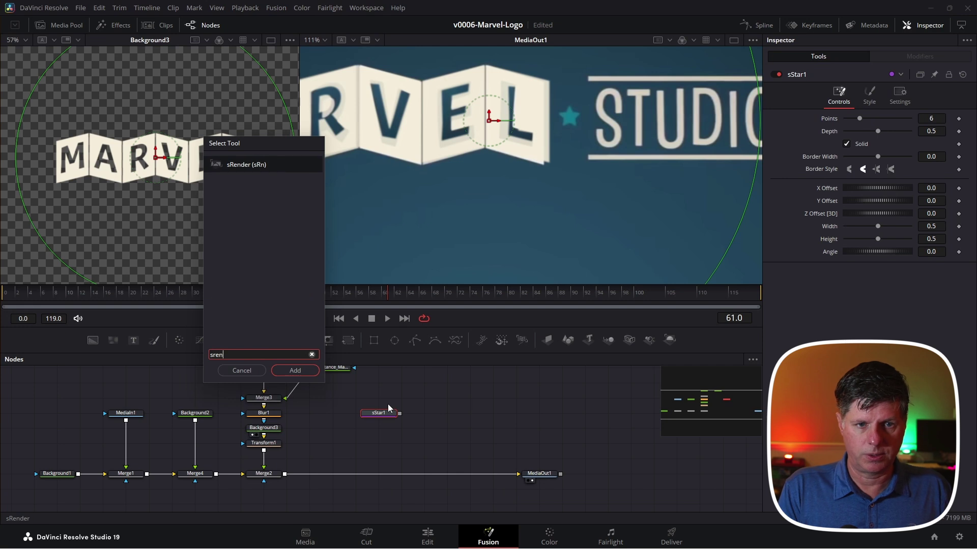
key("Return")
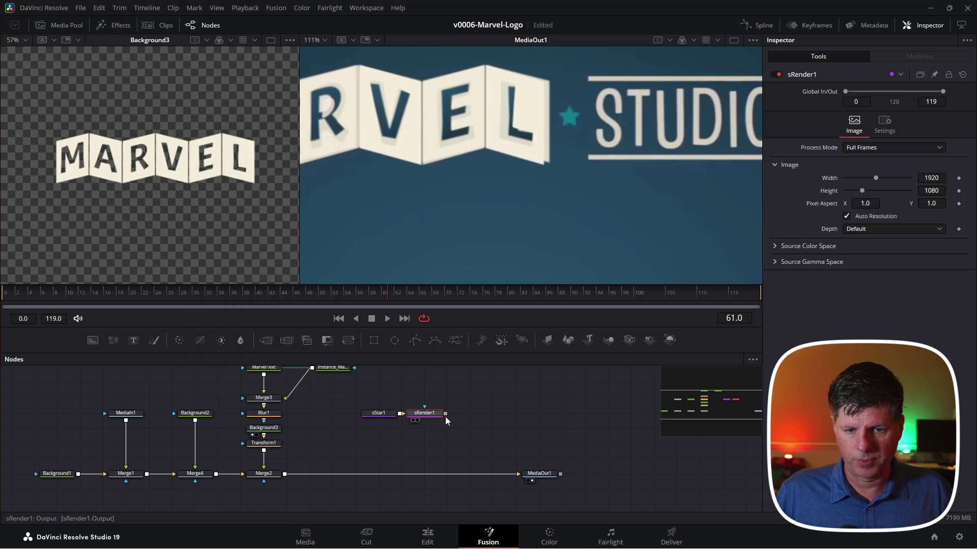
left_click_drag(425, 450, 285, 476)
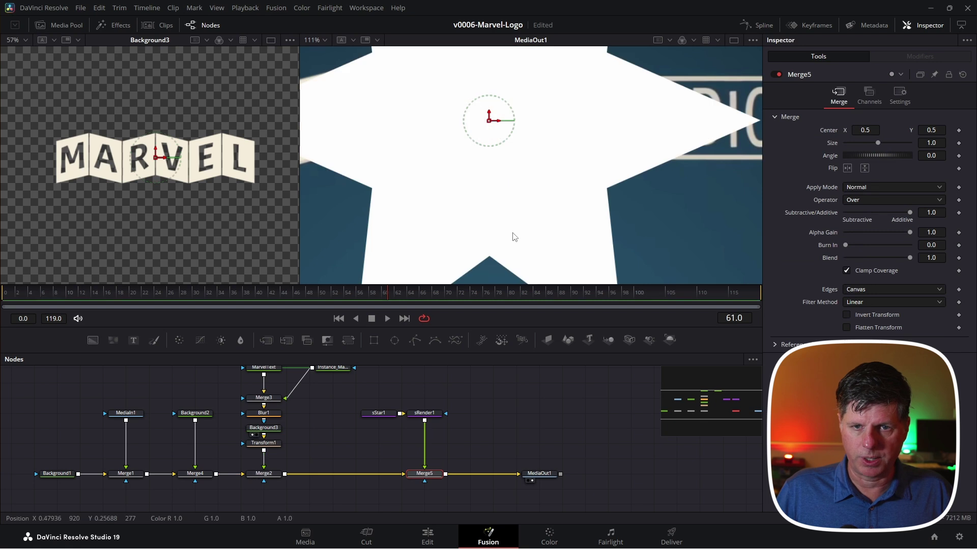
scroll(512, 224, "down", 5)
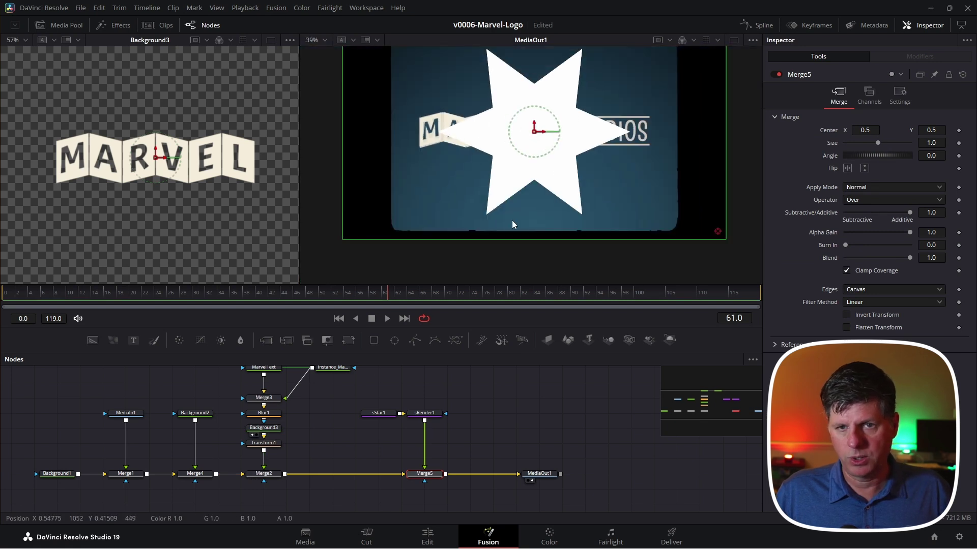
Step: Set the star shape's number of points to 5
left_click(379, 413)
left_click(928, 117)
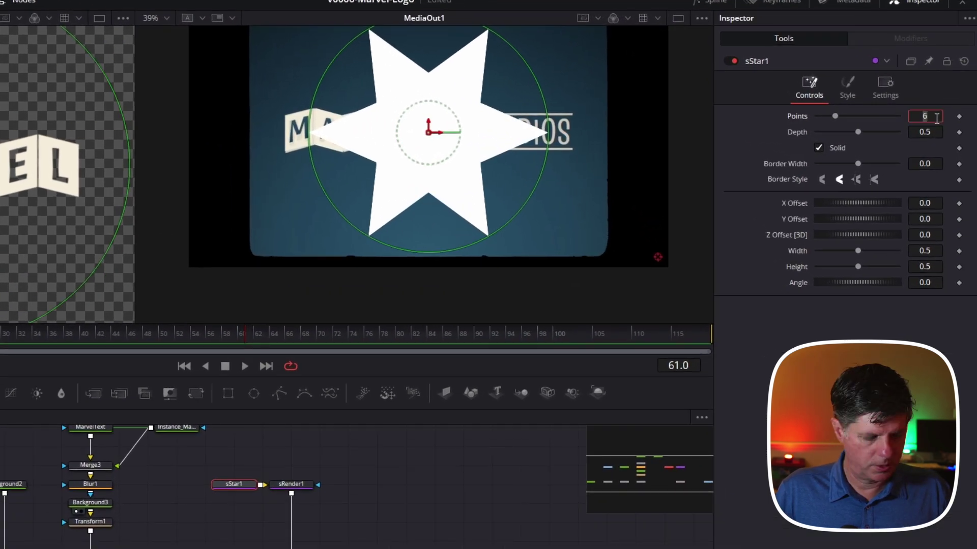
key("BackSpace")
type("5")
key("Return")
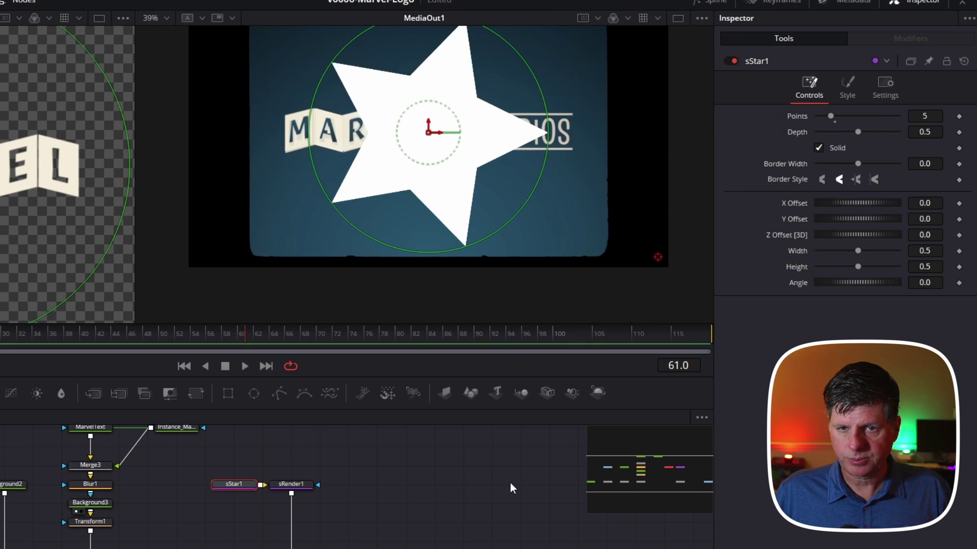
Step: Shift the star sideways to an X Offset of about -0.304 and sample the reference star's teal as its colour
left_click(847, 88)
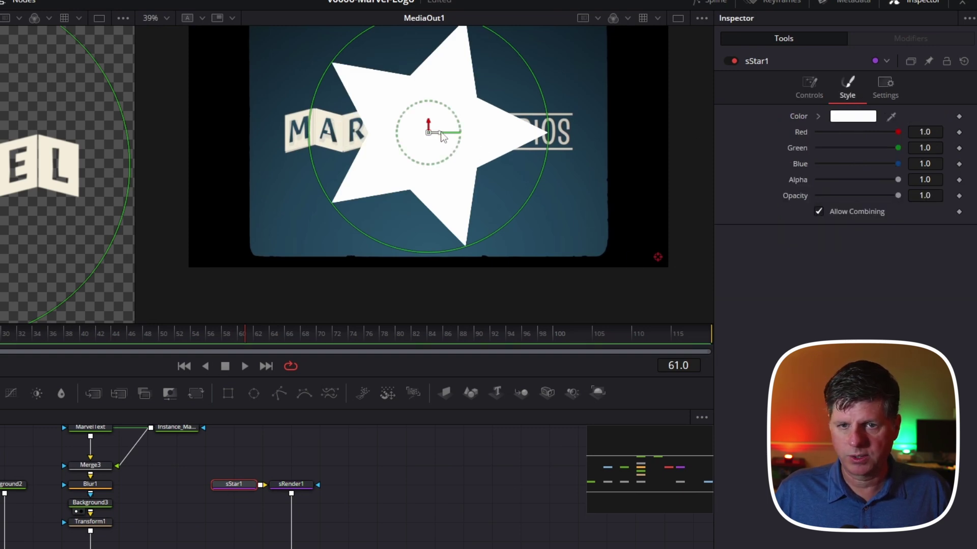
left_click_drag(442, 136, 296, 136)
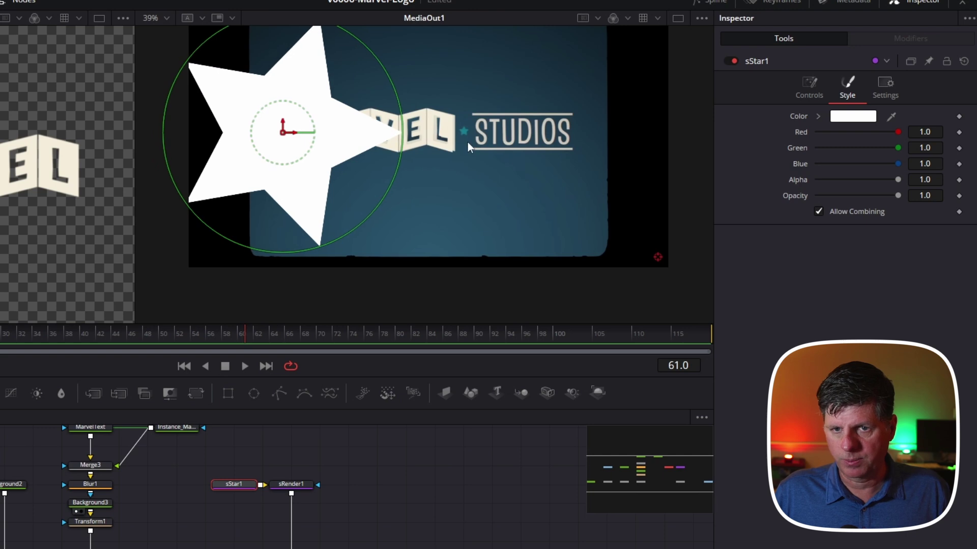
scroll(468, 147, "up", 2)
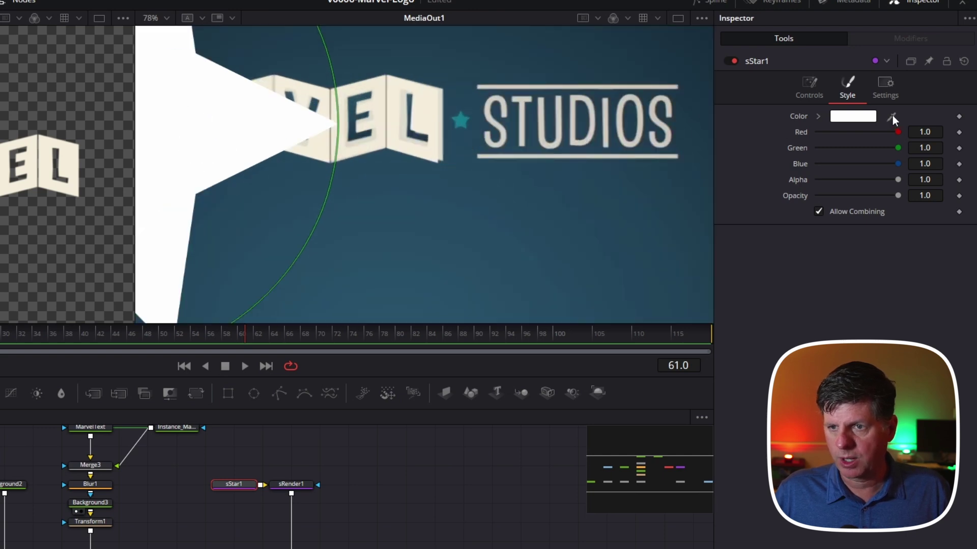
left_click_drag(893, 119, 466, 115)
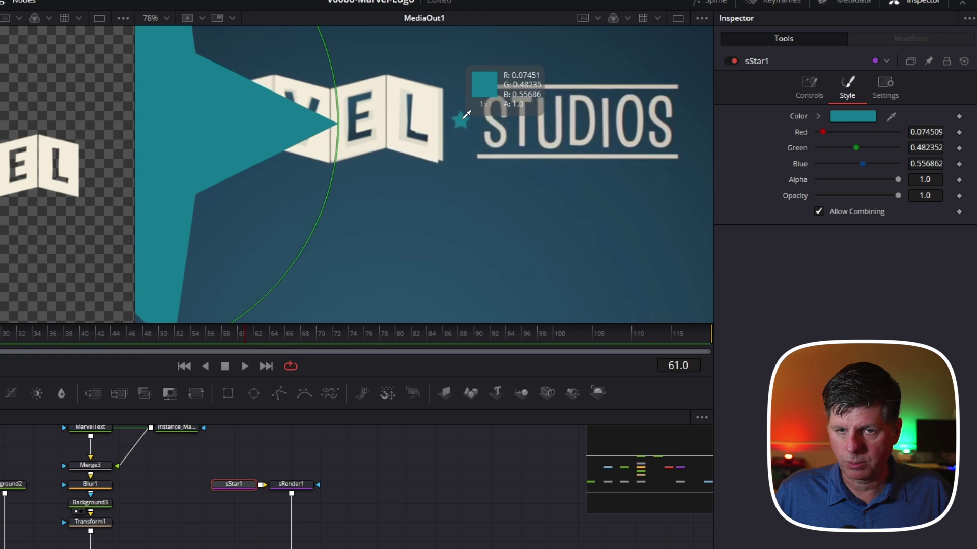
scroll(279, 168, "down", 2)
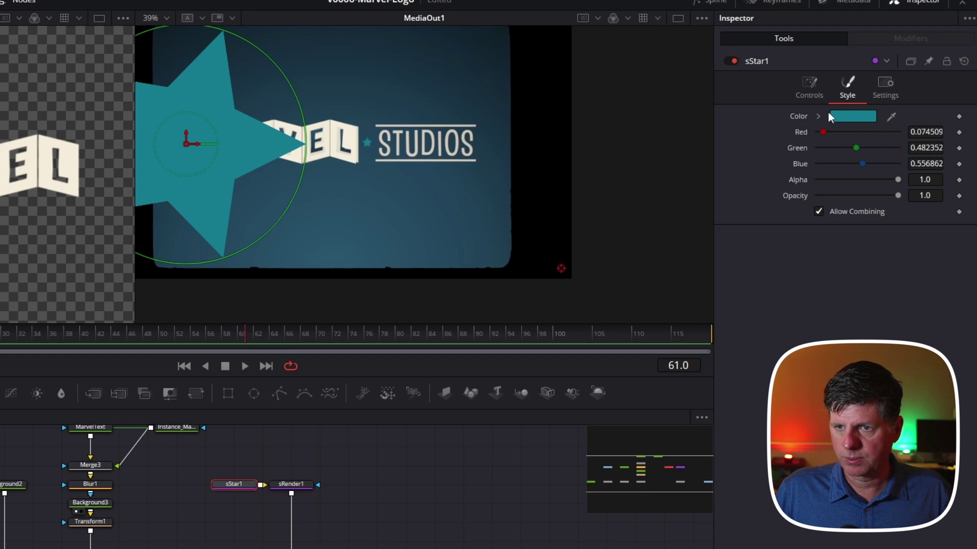
Step: Add an expression to the star's Height that links it to Width
left_click(810, 92)
right_click(806, 270)
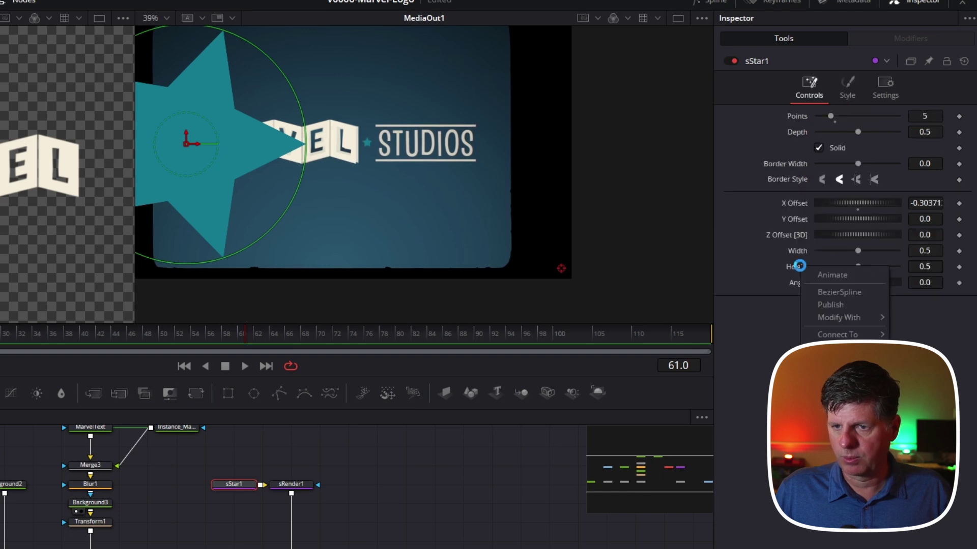
left_click(832, 300)
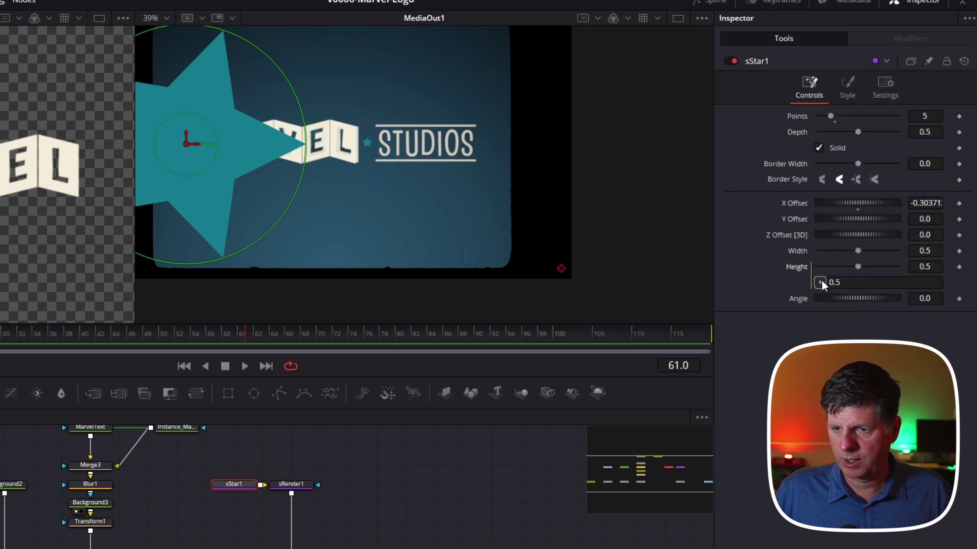
left_click_drag(802, 254, 800, 252)
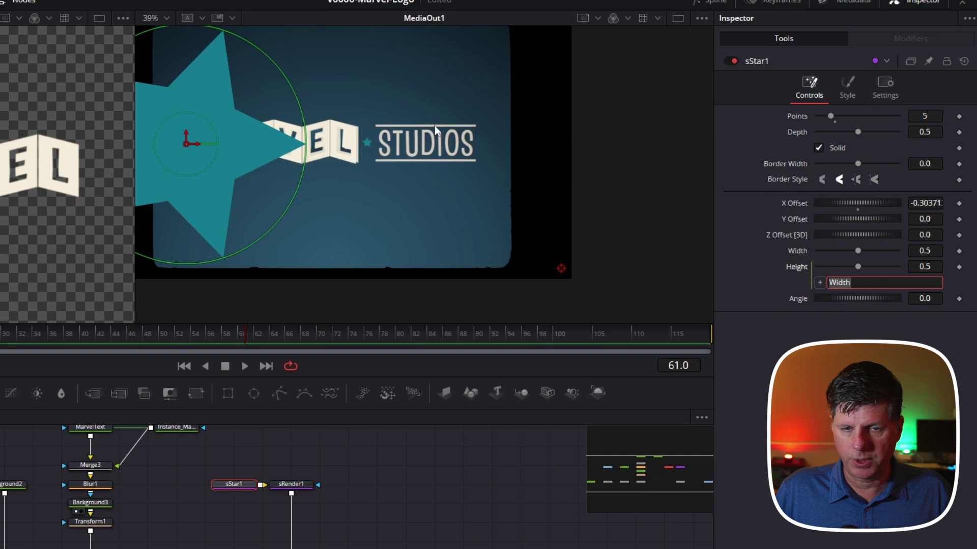
Step: Fit the star over the reference star with Width 0.022, X Offset 0.074, Y Offset 0.002 and Angle 16.2
left_click_drag(930, 255, 887, 254)
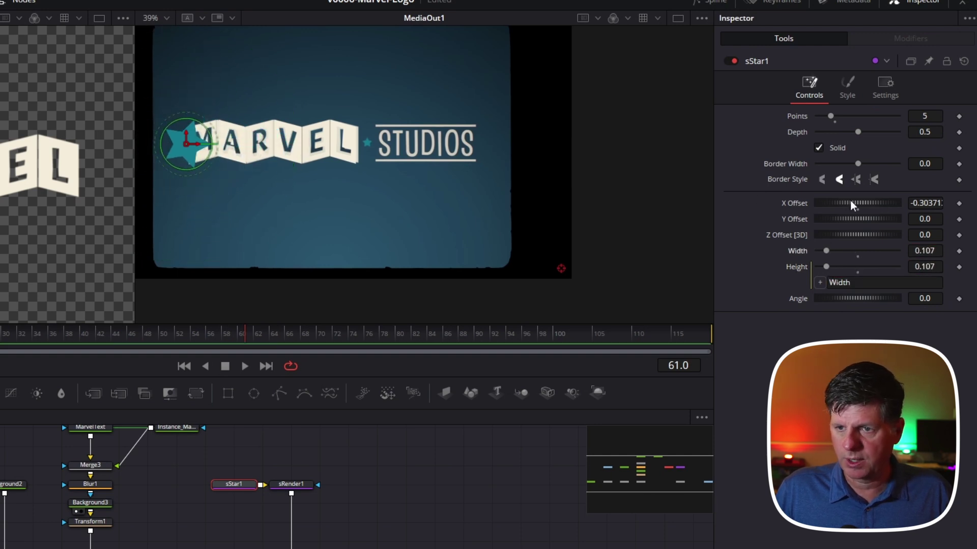
mouse_move(823, 203)
left_mouse_down()
mouse_move(859, 203)
mouse_move(838, 202)
left_mouse_up()
left_click_drag(924, 299, 947, 299)
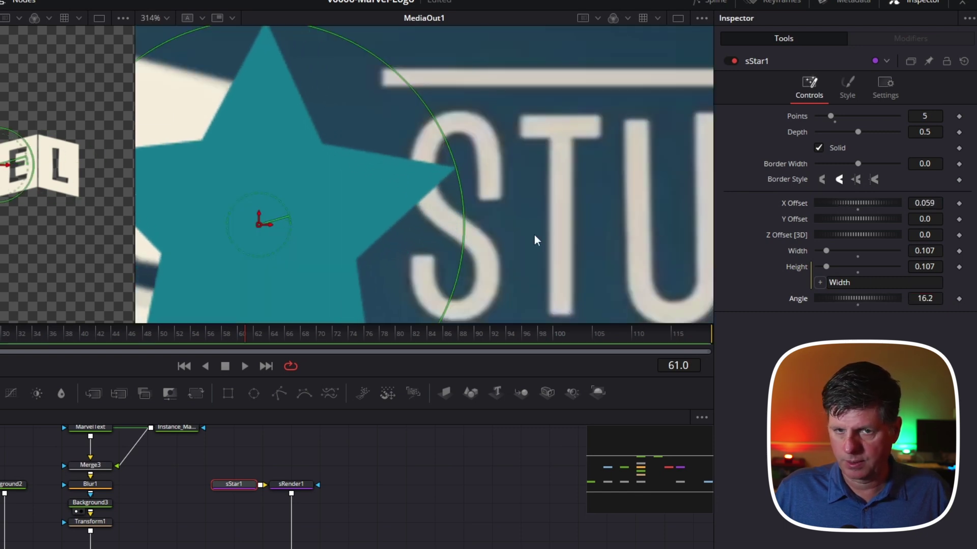
scroll(413, 219, "down", 1)
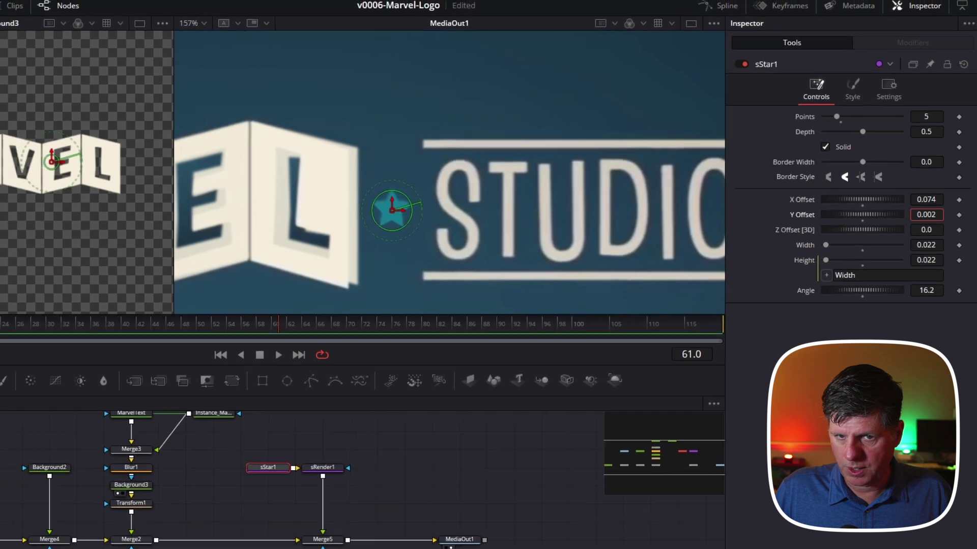